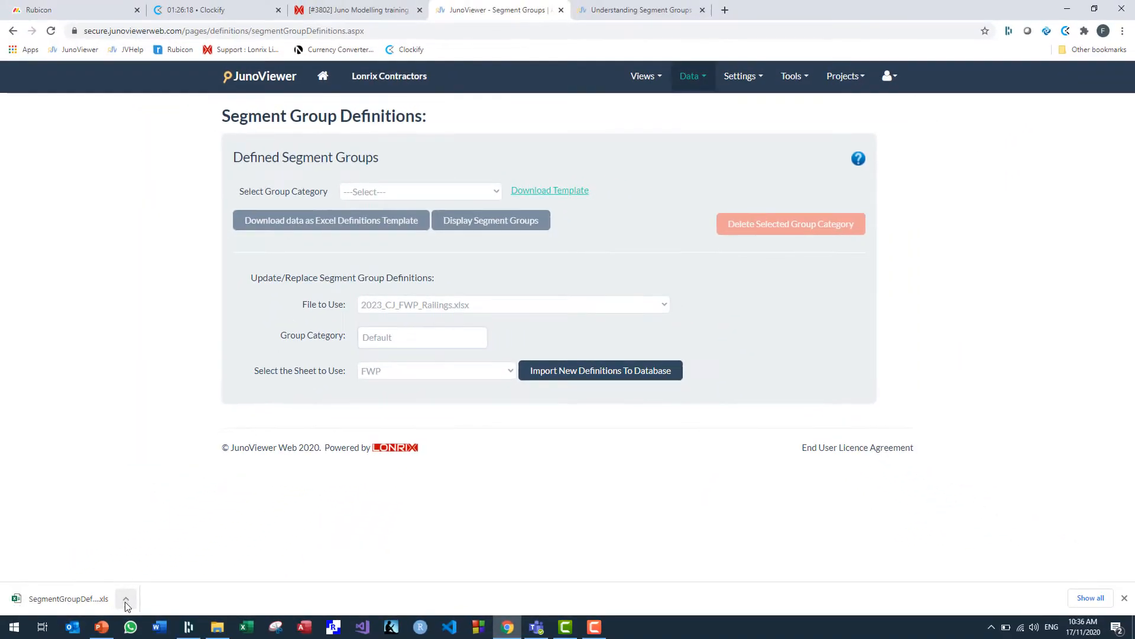
Step: Paste the downloaded SegmentGroupDefinitonTemplate.xlsx into the Segment_Groups folder and open it
{"action": "left_click", "coordinate": [125, 601]}
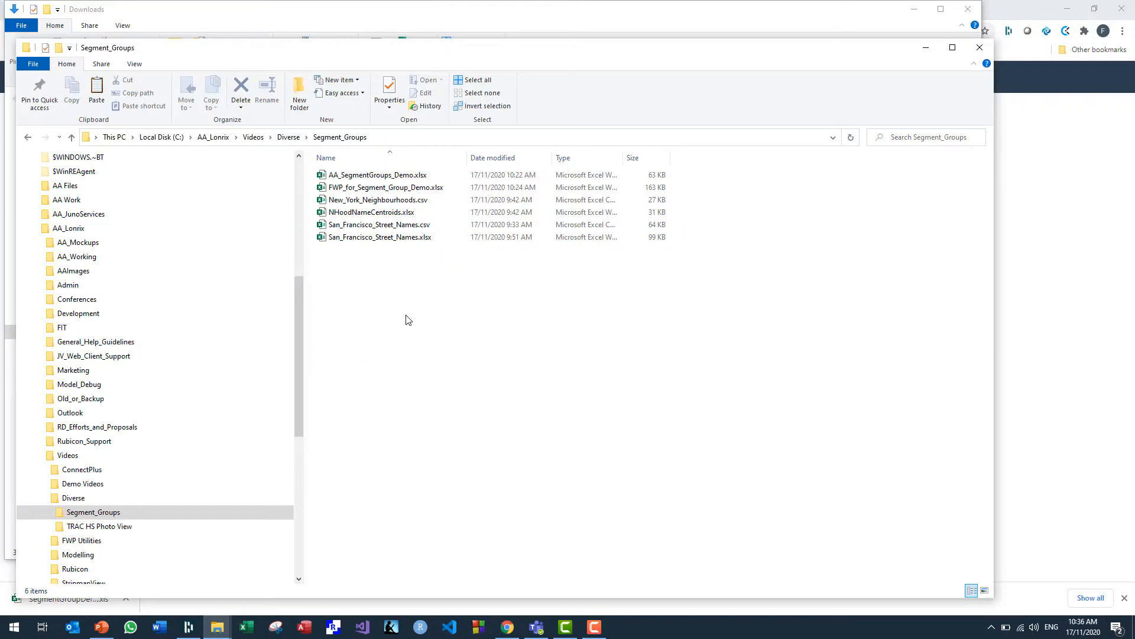
{"action": "right_click", "coordinate": [406, 319]}
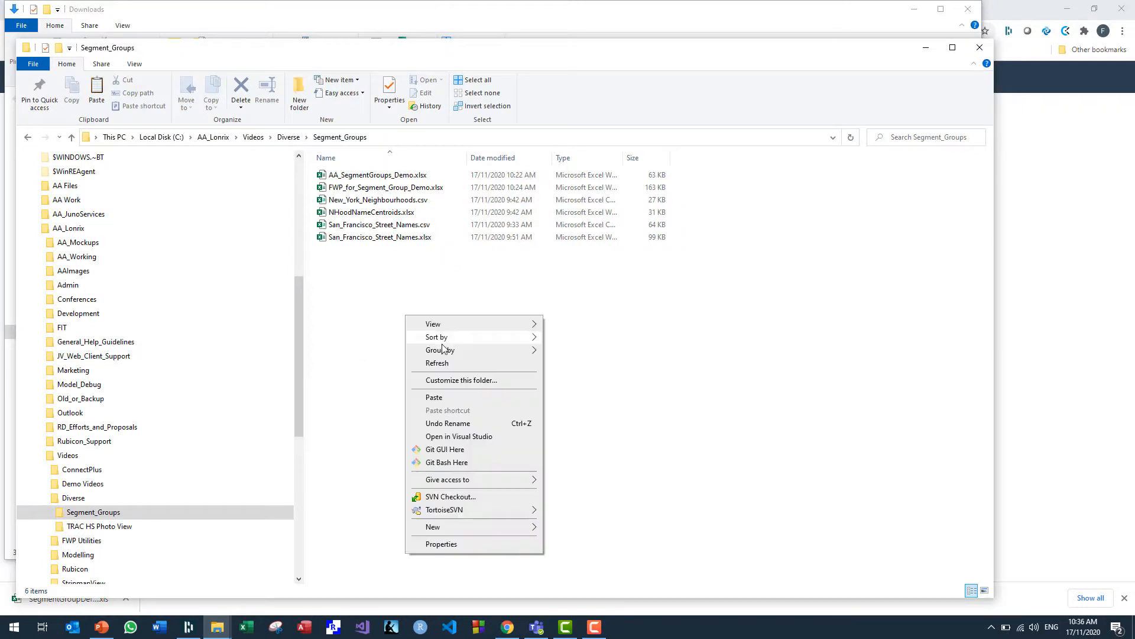
{"action": "left_click", "coordinate": [430, 395]}
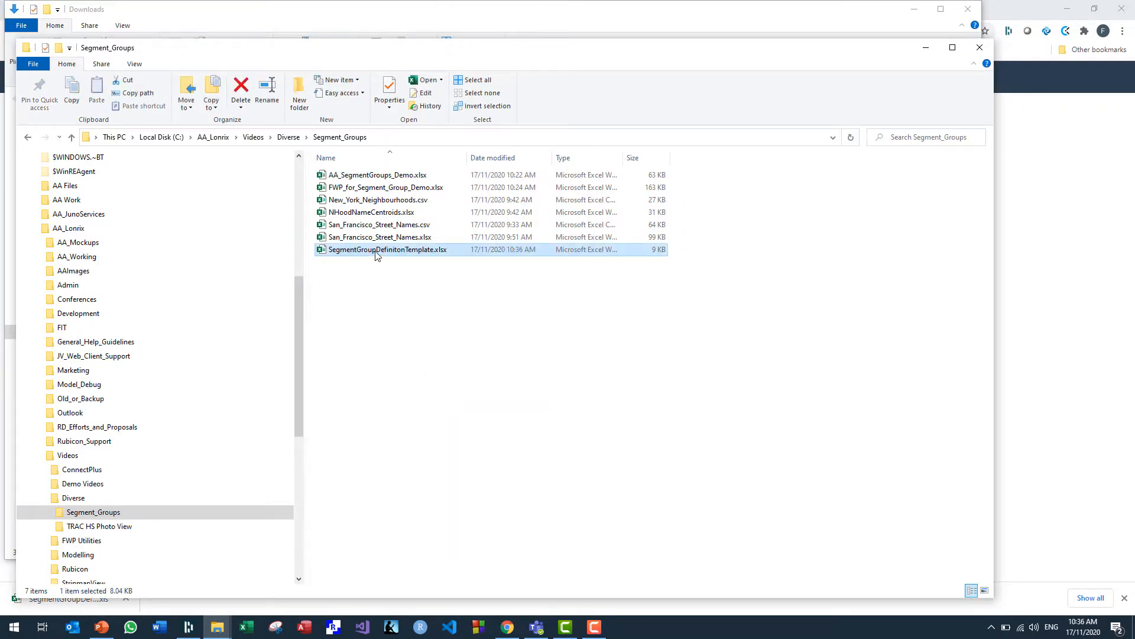
{"action": "double_click", "coordinate": [377, 254]}
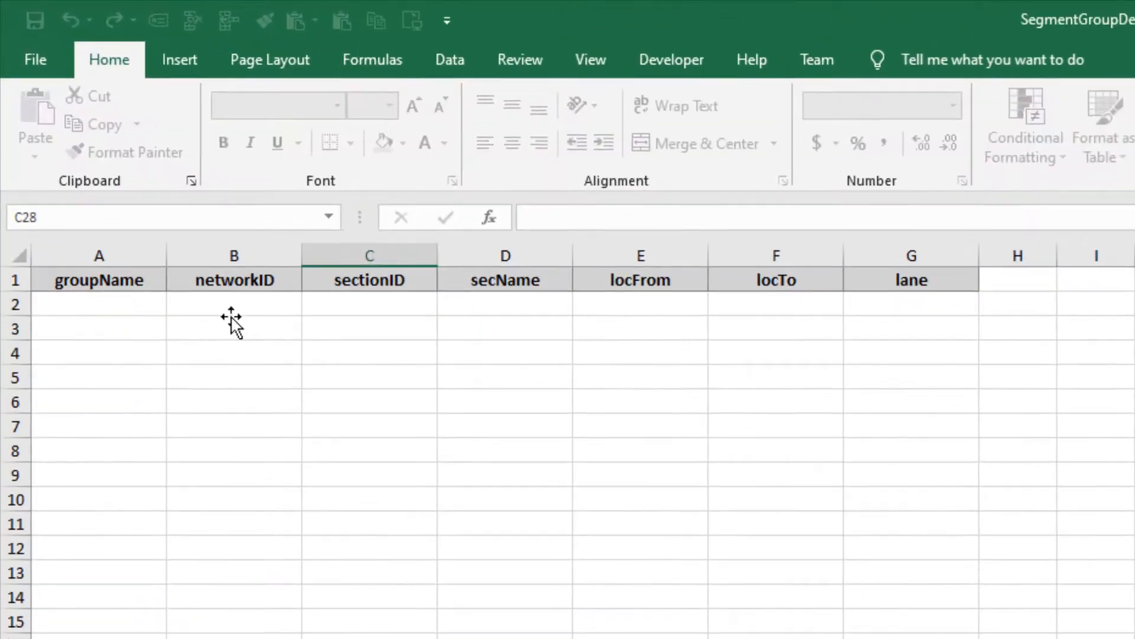
Step: Examine the template's columns from groupName through lane in the first data row
{"action": "left_click", "coordinate": [77, 148]}
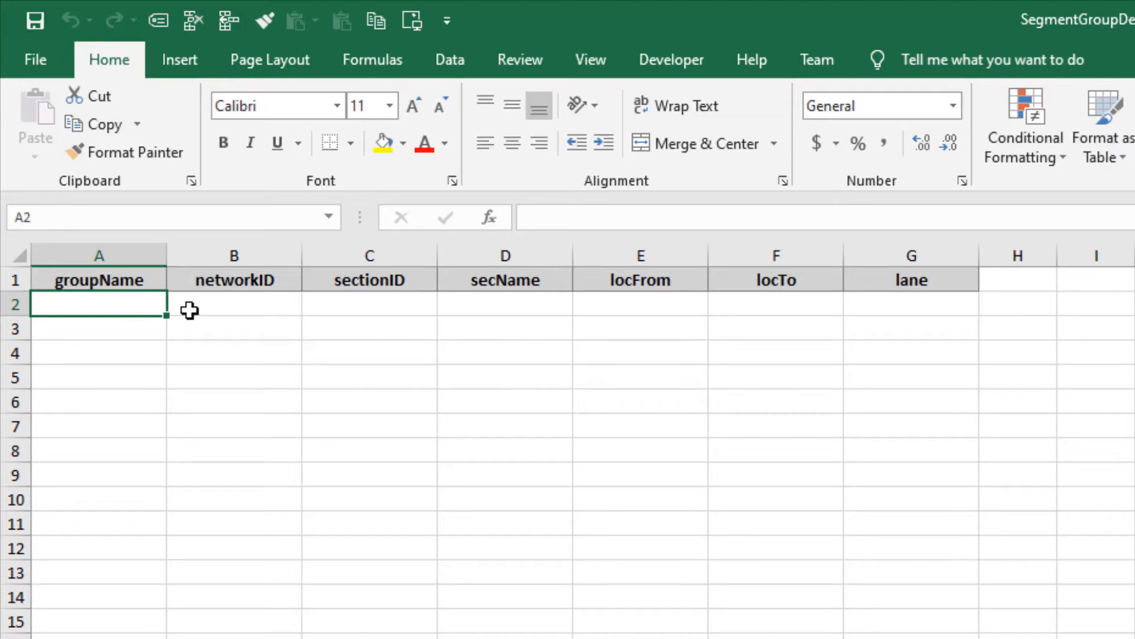
{"action": "left_click", "coordinate": [237, 306]}
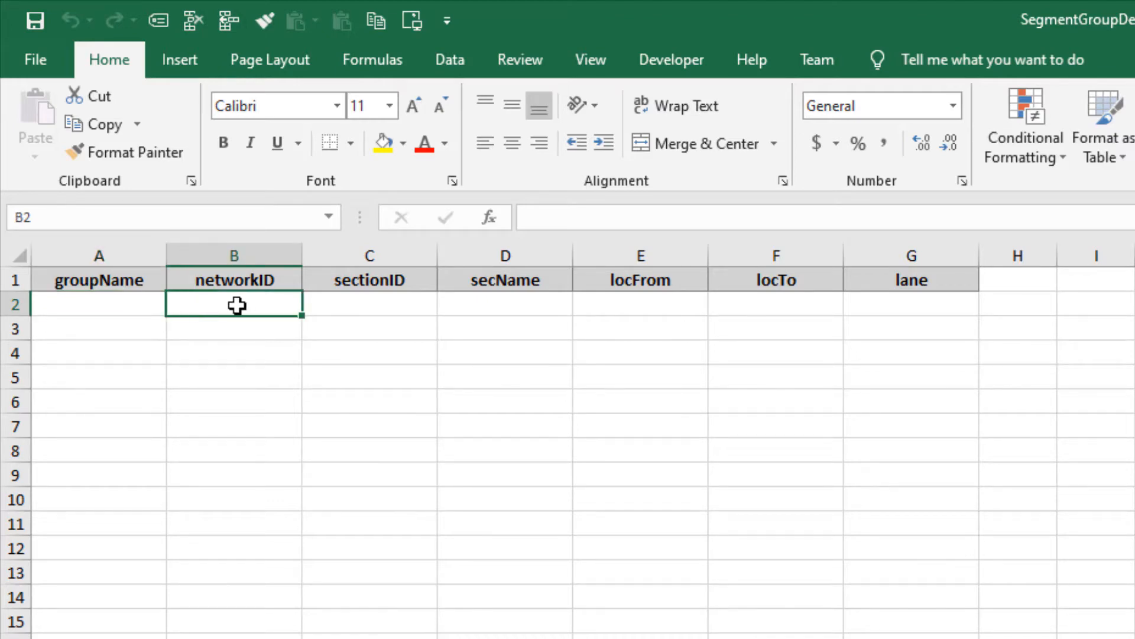
{"action": "left_click", "coordinate": [353, 309]}
{"action": "left_click", "coordinate": [498, 301]}
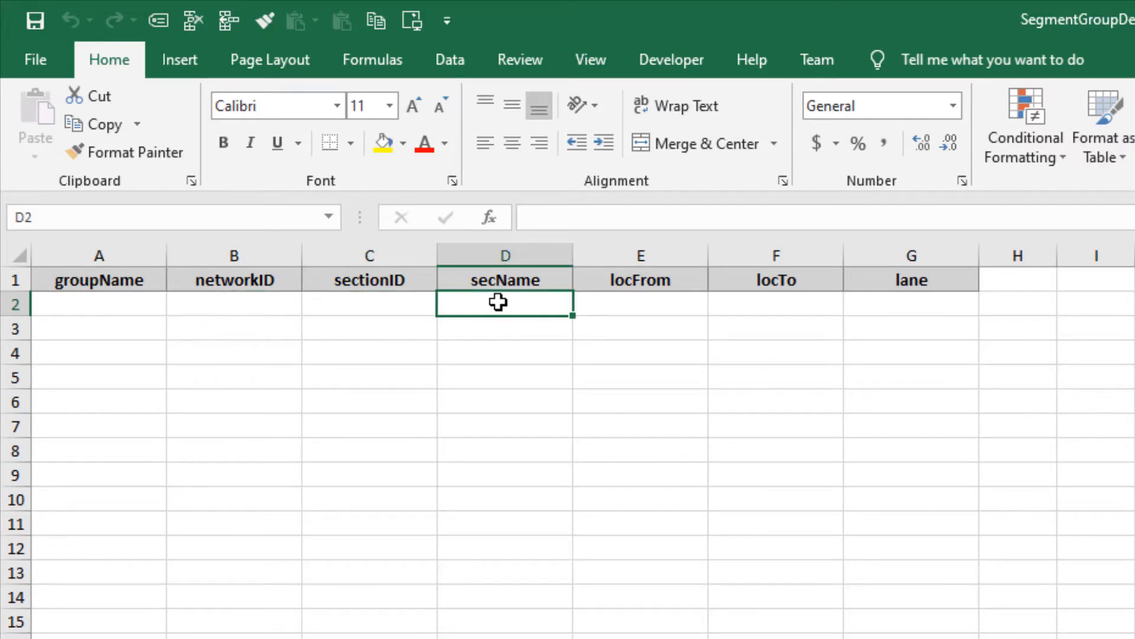
{"action": "left_click", "coordinate": [642, 305]}
{"action": "left_click", "coordinate": [763, 298]}
{"action": "left_click", "coordinate": [932, 304]}
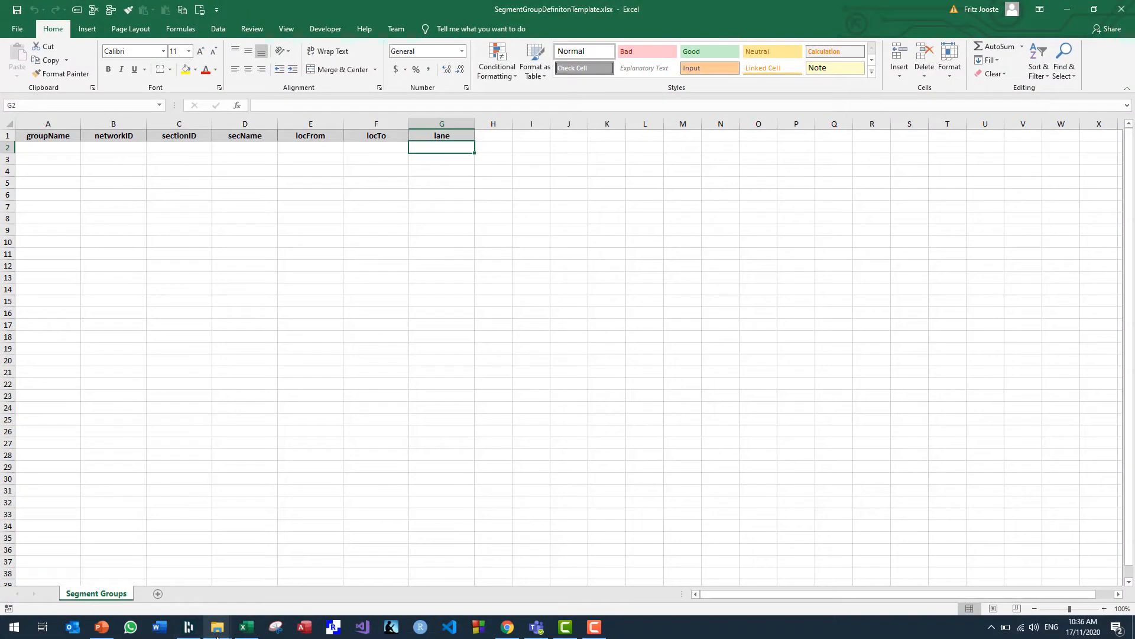
Step: Open the FWP_for_Segment_Group_Demo.xlsx workbook from the Segment_Groups folder
{"action": "left_click", "coordinate": [220, 632]}
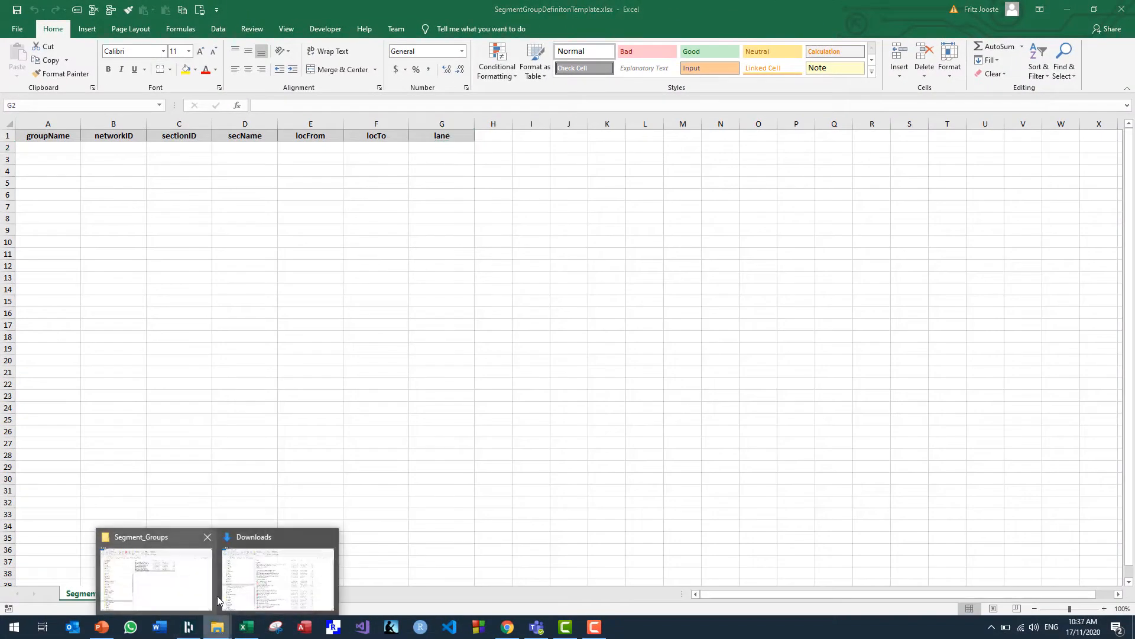
{"action": "left_click", "coordinate": [178, 580]}
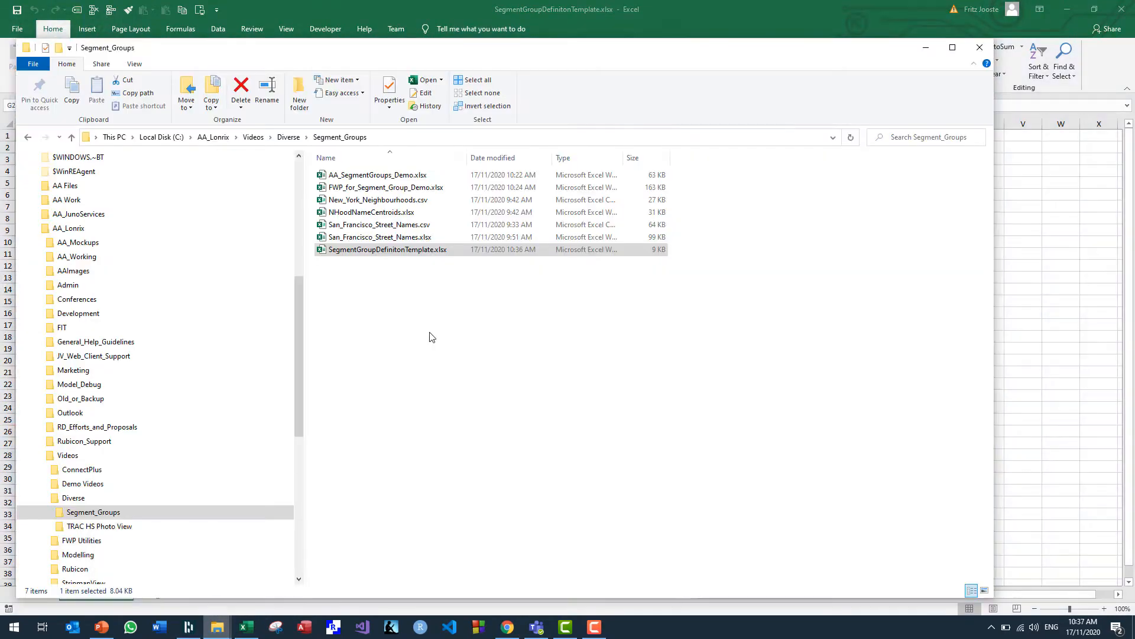
{"action": "left_click", "coordinate": [374, 189]}
{"action": "key", "text": "alt+Tab"}
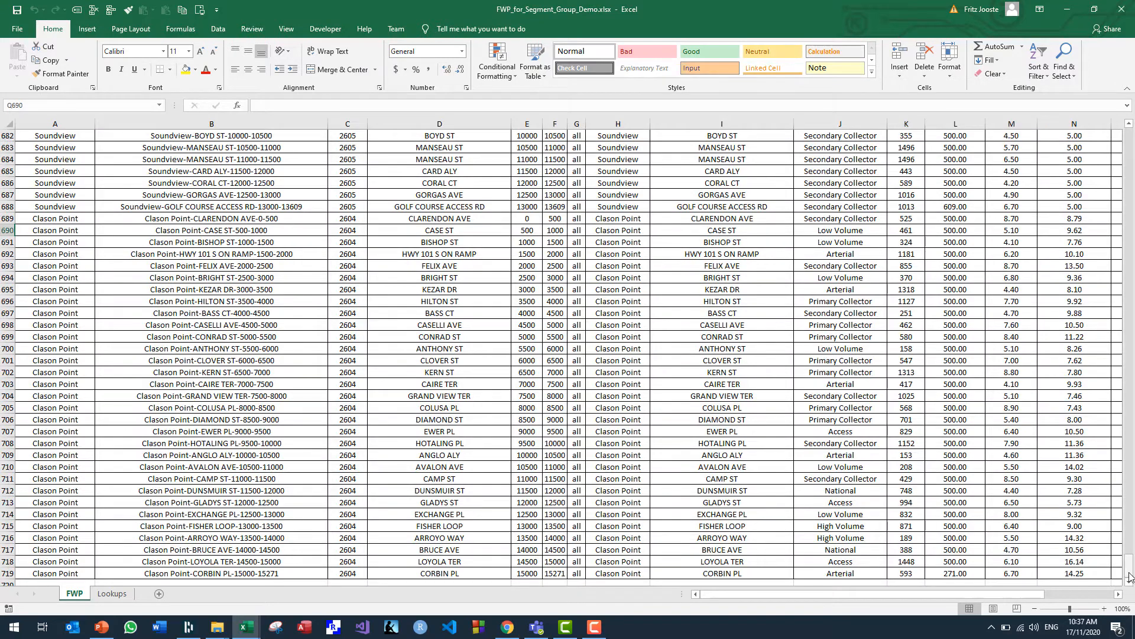
{"action": "left_click_drag", "start_coordinate": [1130, 576], "coordinate": [1129, 135]}
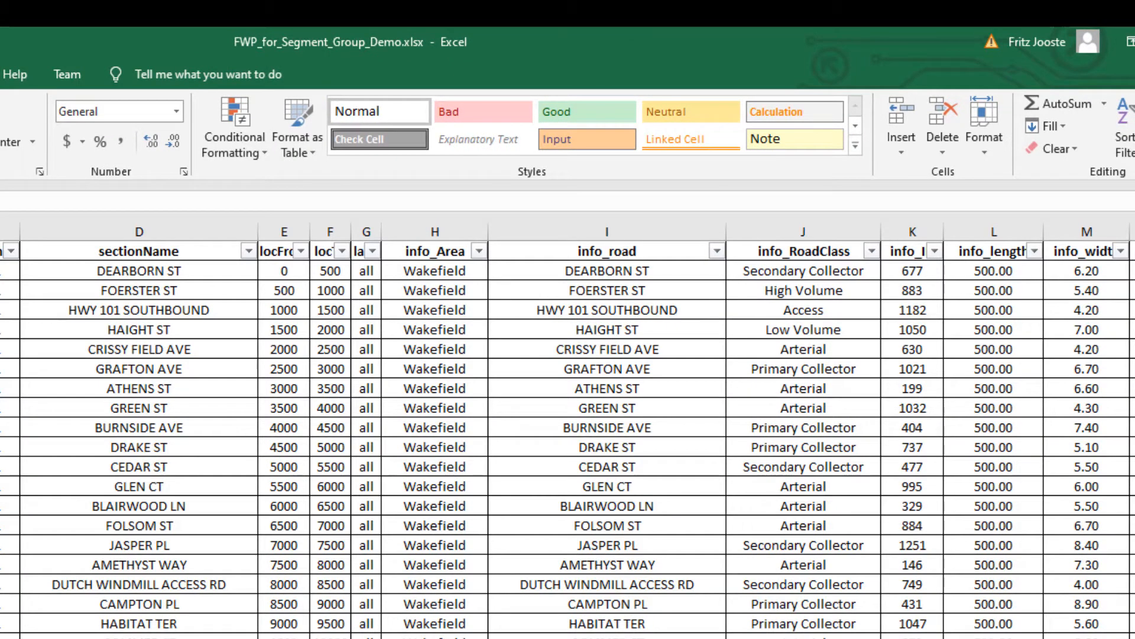
Step: Review the FWP sheet's columns, such as sectionName, info_Area and info_RoadClass
{"action": "scroll", "coordinate": [568, 430], "scroll_direction": "right", "scroll_amount": 5}
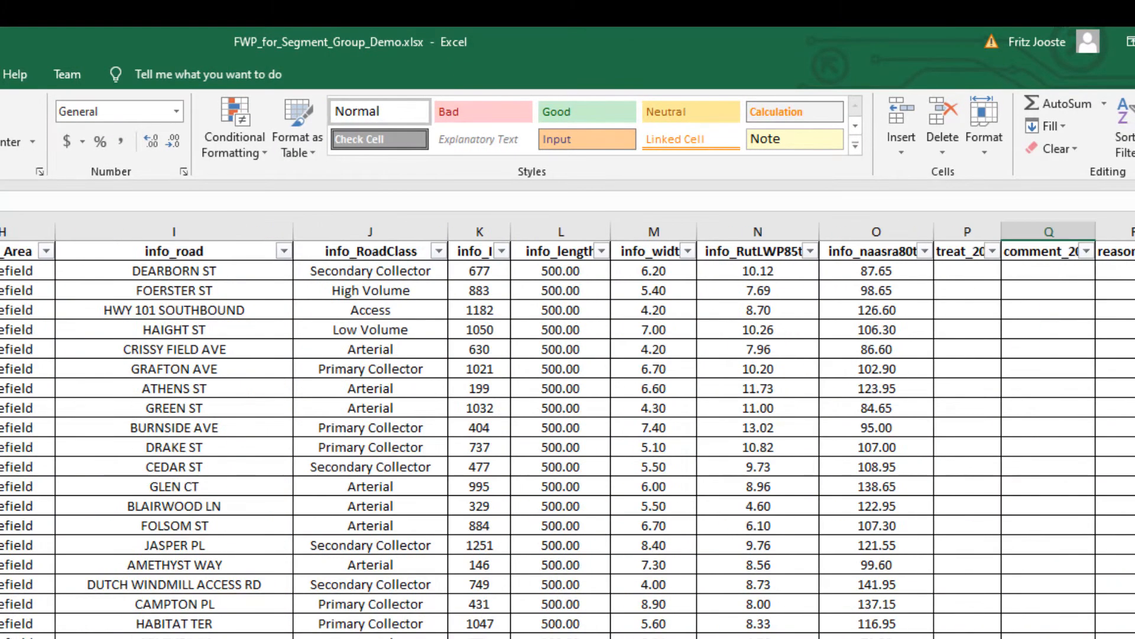
{"action": "scroll", "coordinate": [568, 430], "scroll_direction": "left", "scroll_amount": 4}
{"action": "scroll", "coordinate": [568, 431], "scroll_direction": "right", "scroll_amount": 5}
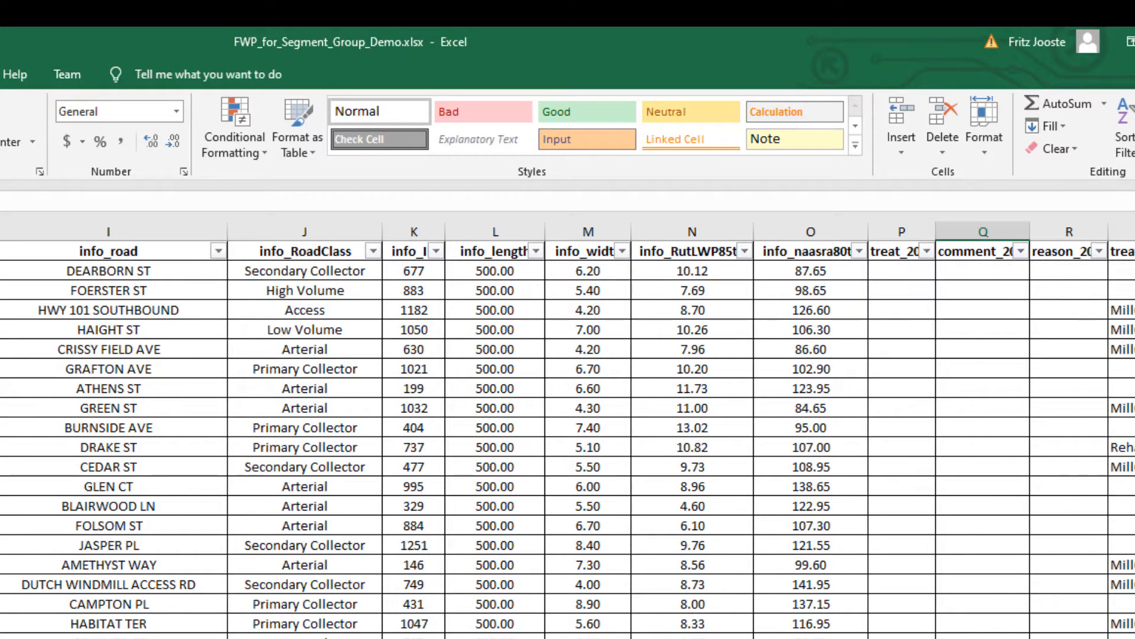
{"action": "scroll", "coordinate": [568, 430], "scroll_direction": "left", "scroll_amount": 2}
{"action": "scroll", "coordinate": [497, 584], "scroll_direction": "left", "scroll_amount": 3}
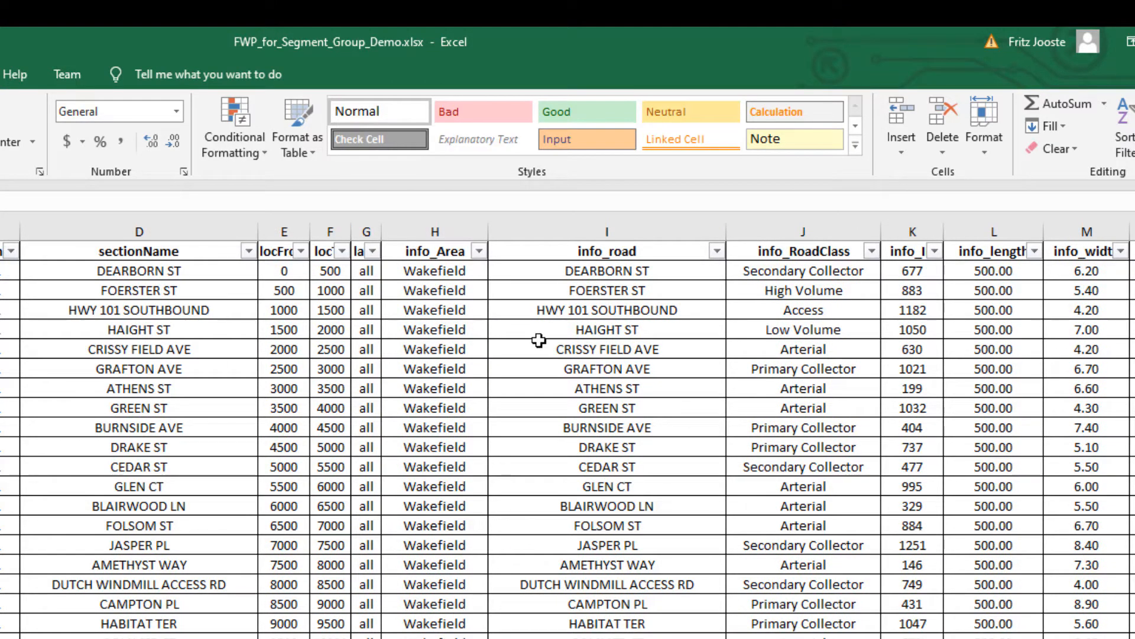
{"action": "left_click", "coordinate": [803, 251]}
{"action": "left_click_drag", "start_coordinate": [430, 252], "coordinate": [441, 349]}
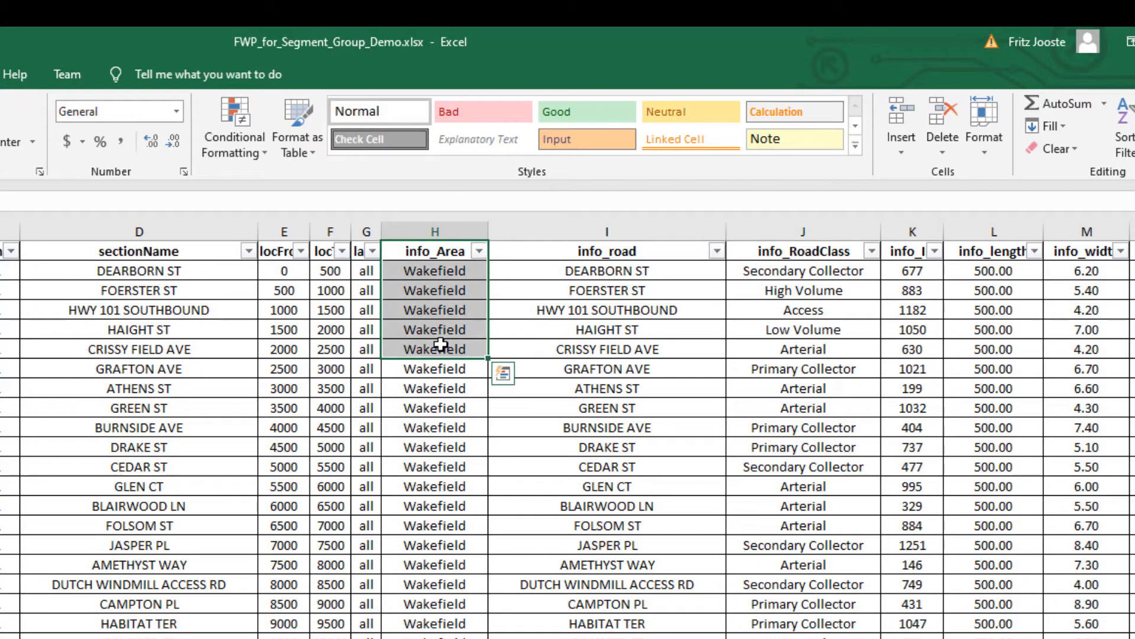
{"action": "left_click_drag", "start_coordinate": [799, 250], "coordinate": [817, 325]}
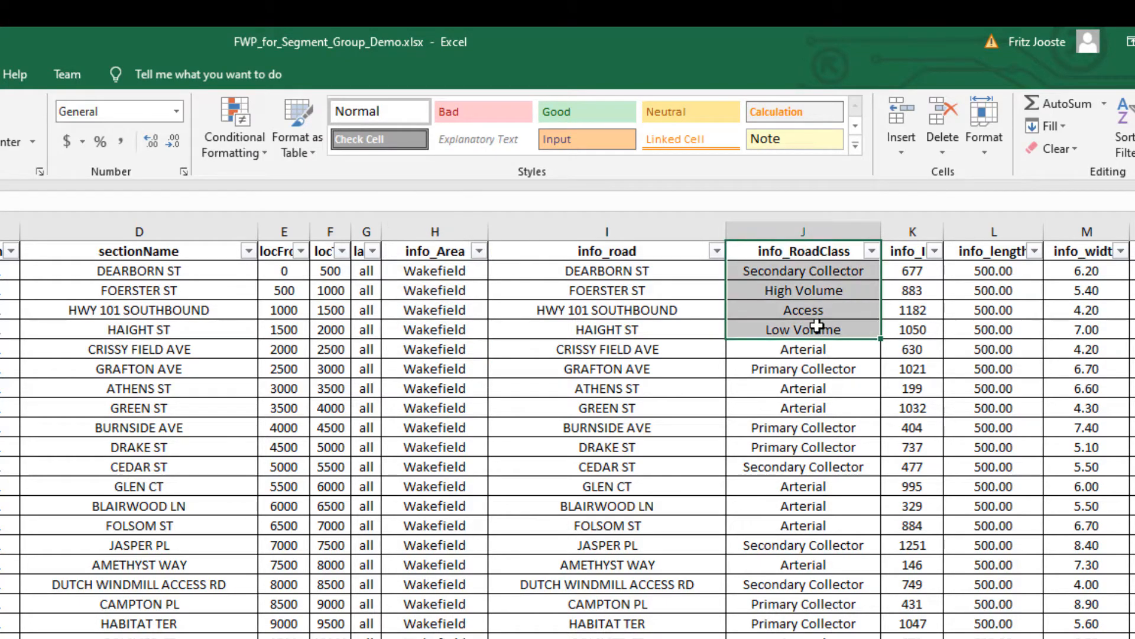
{"action": "left_click", "coordinate": [647, 350]}
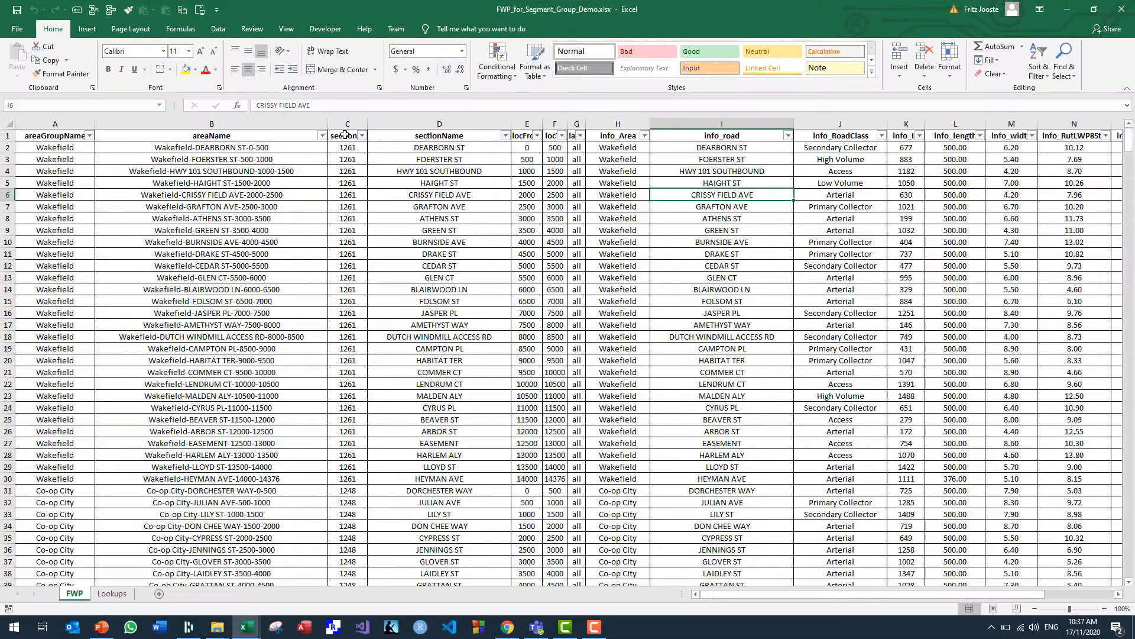
Step: Copy the sectionID through info_RoadClass columns for all rows of the FWP sheet
{"action": "left_click_drag", "start_coordinate": [333, 138], "coordinate": [841, 219]}
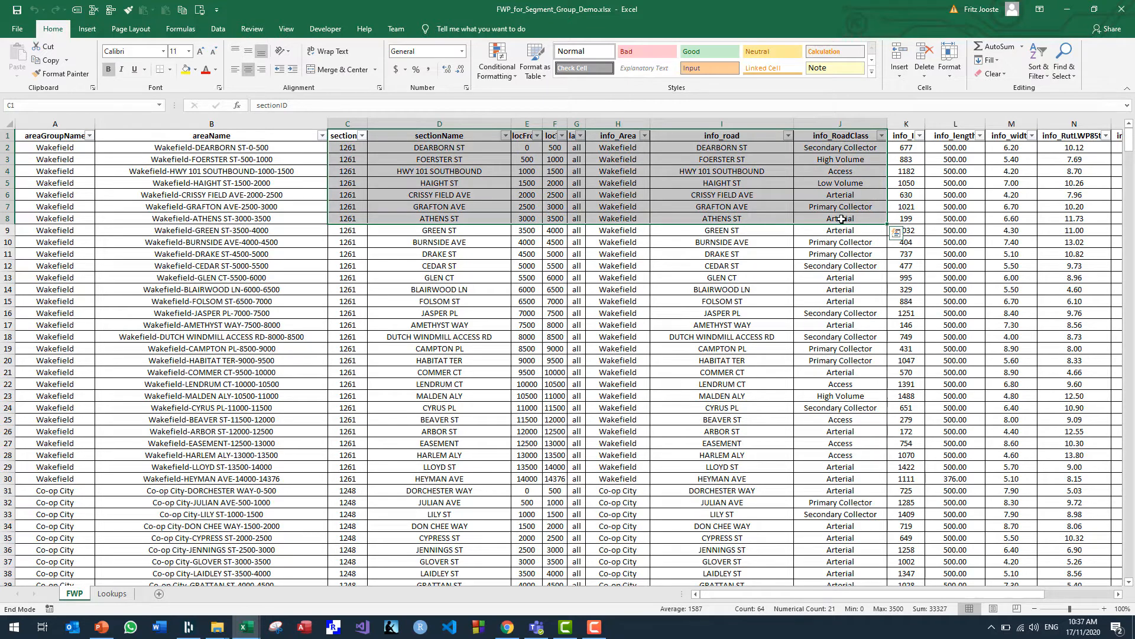
{"action": "key", "text": "shift+Down"}
{"action": "key", "text": "ctrl+c"}
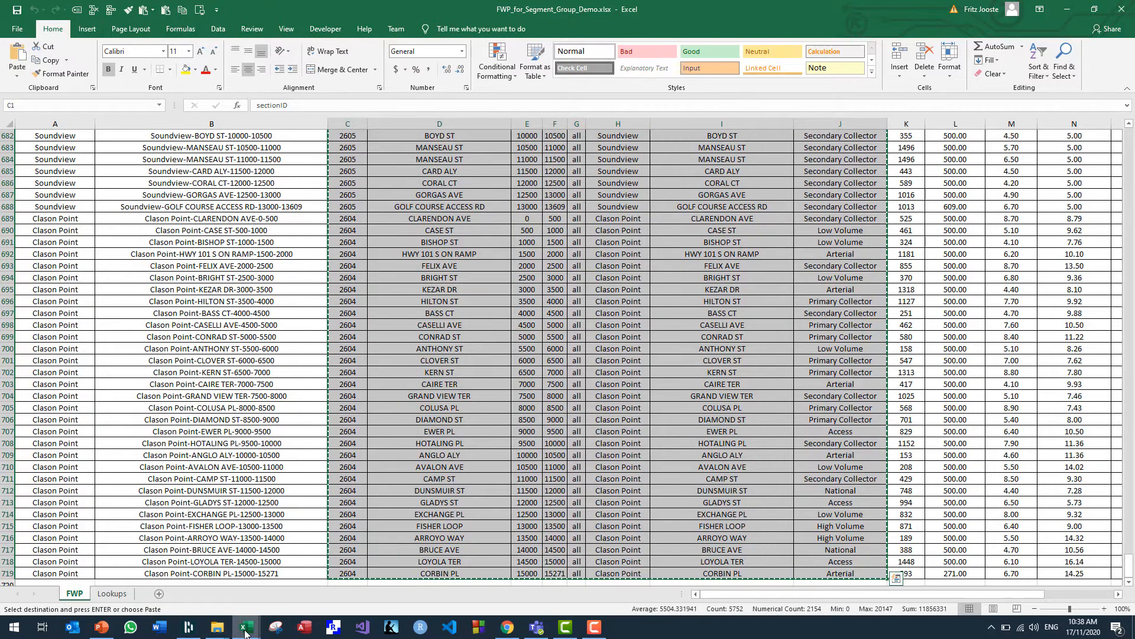
Step: Paste the copied columns into the template workbook starting at cell H1
{"action": "mouse_move", "coordinate": [245, 633]}
{"action": "left_click", "coordinate": [199, 591]}
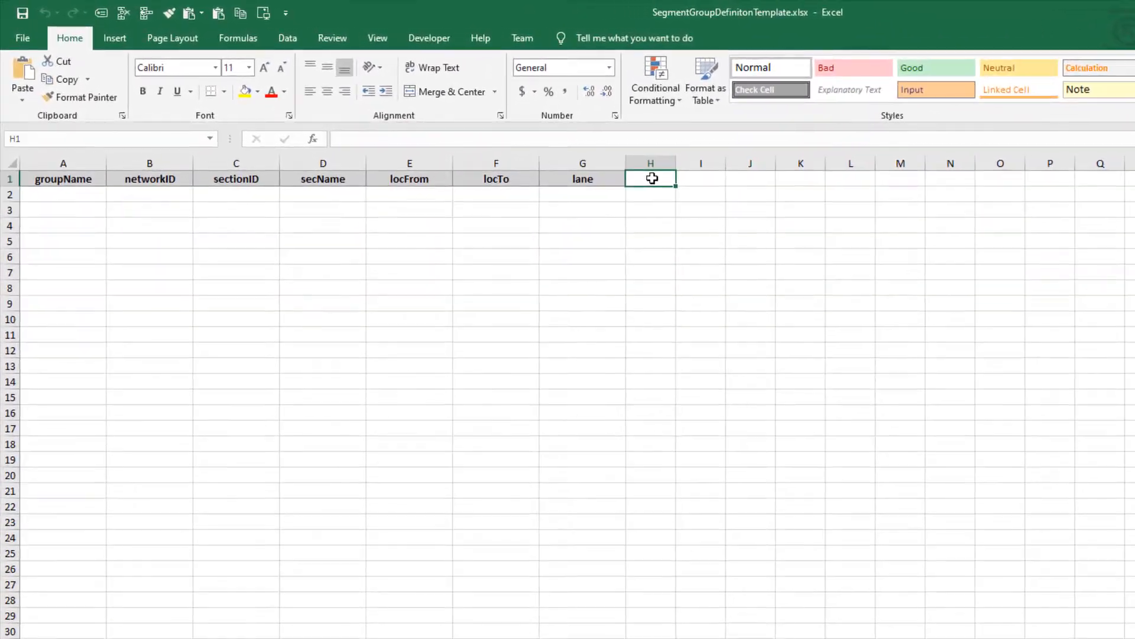
{"action": "left_click", "coordinate": [495, 135]}
{"action": "key", "text": "ctrl+v"}
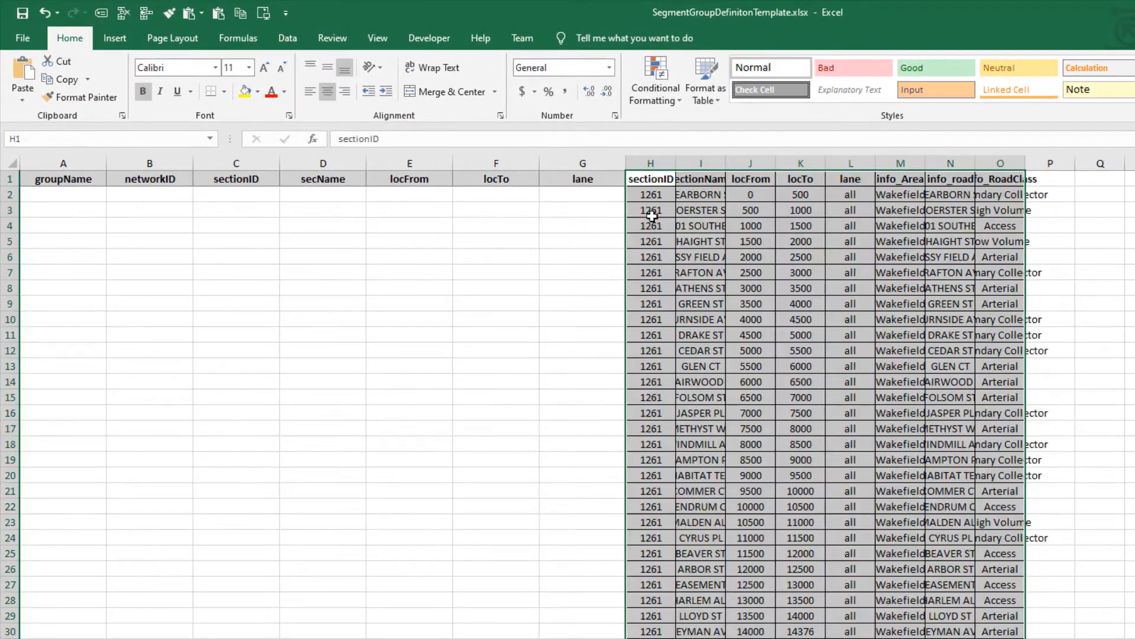
Step: Widen the pasted info_Area and info_road columns to fit their contents
{"action": "left_click_drag", "start_coordinate": [925, 156], "coordinate": [970, 156]}
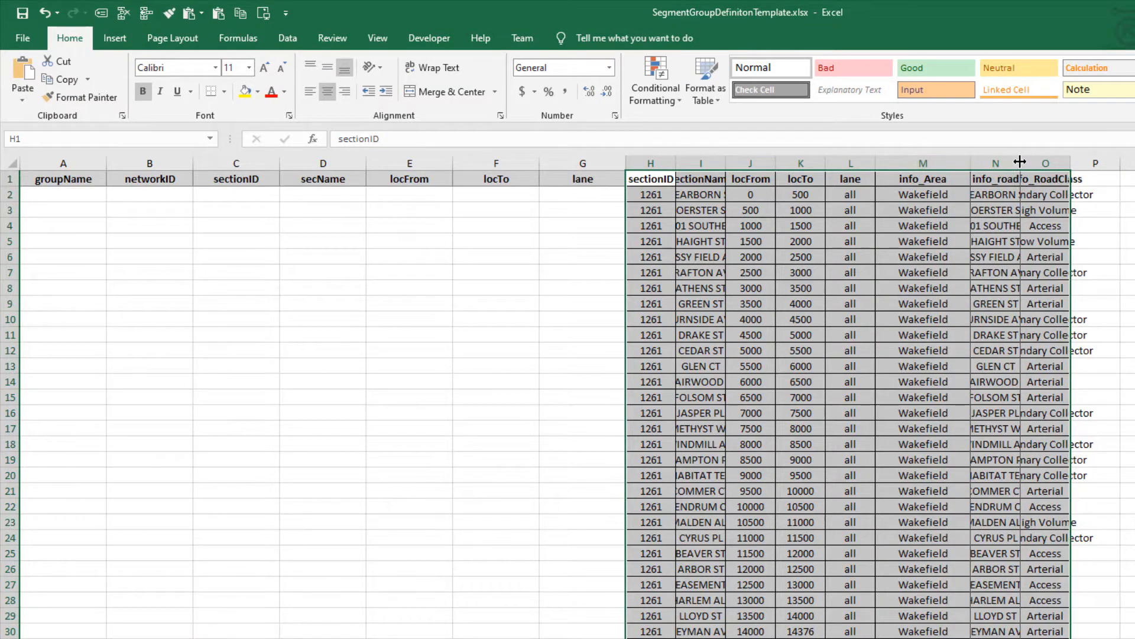
{"action": "double_click", "coordinate": [1020, 162]}
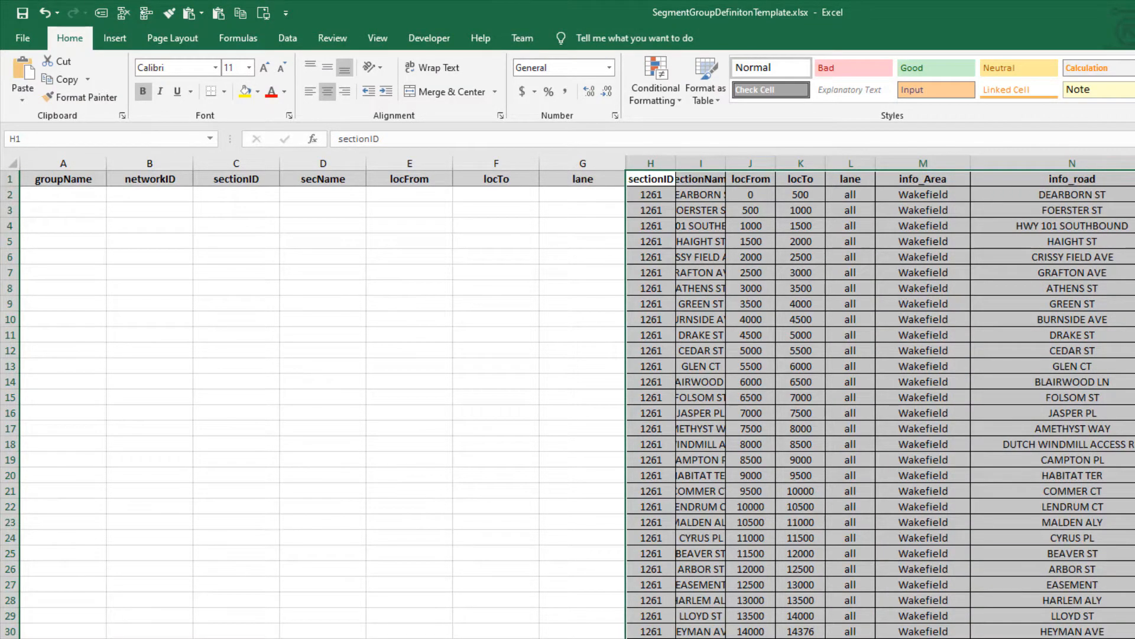
{"action": "left_click", "coordinate": [1134, 241]}
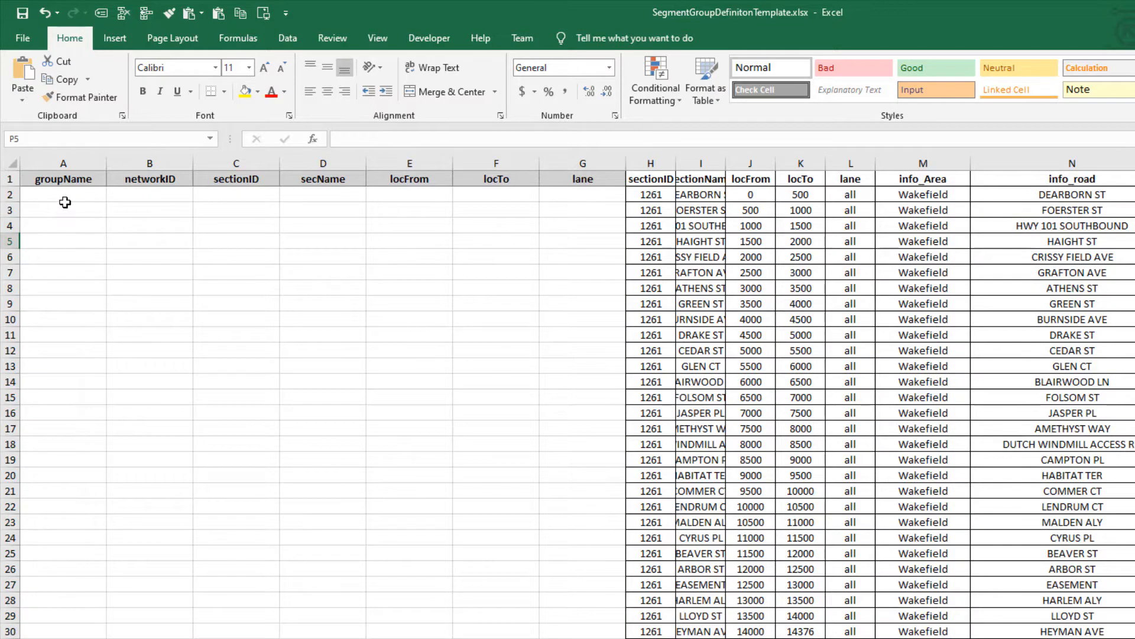
Step: Open the Networks definitions page in JunoViewer to look up the network IDs
{"action": "left_click", "coordinate": [147, 194]}
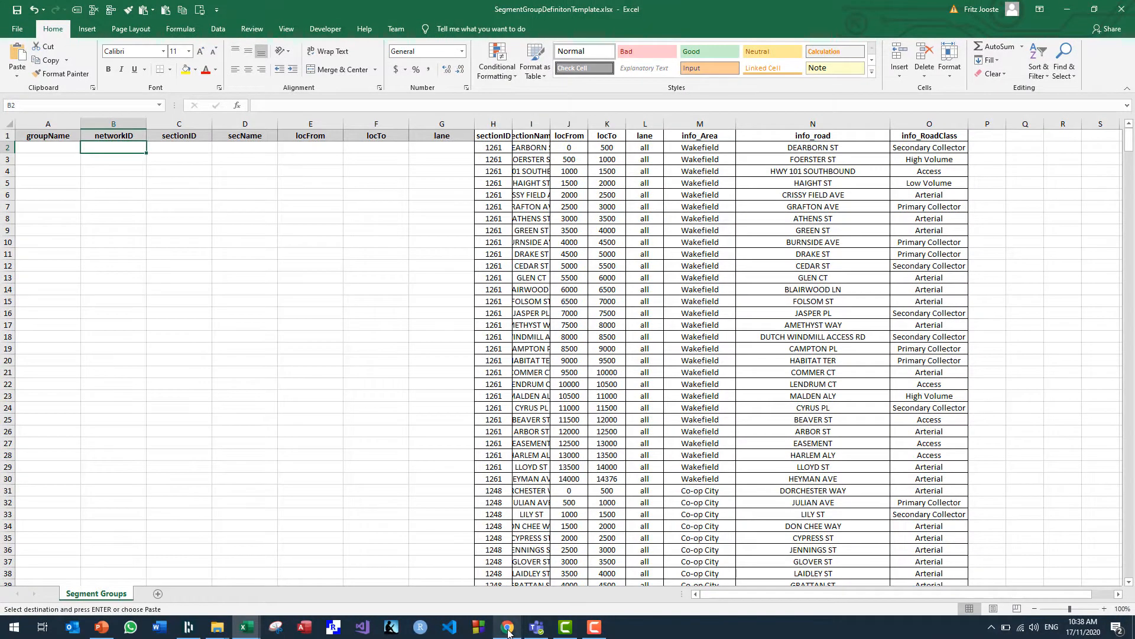
{"action": "left_click", "coordinate": [508, 629]}
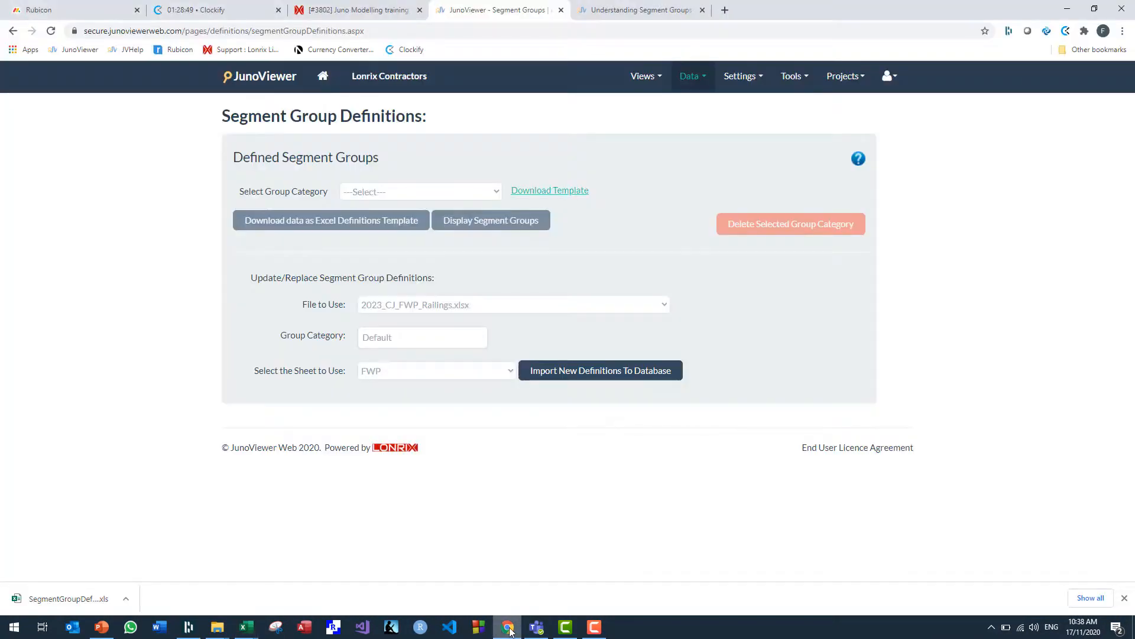
{"action": "left_click", "coordinate": [697, 85]}
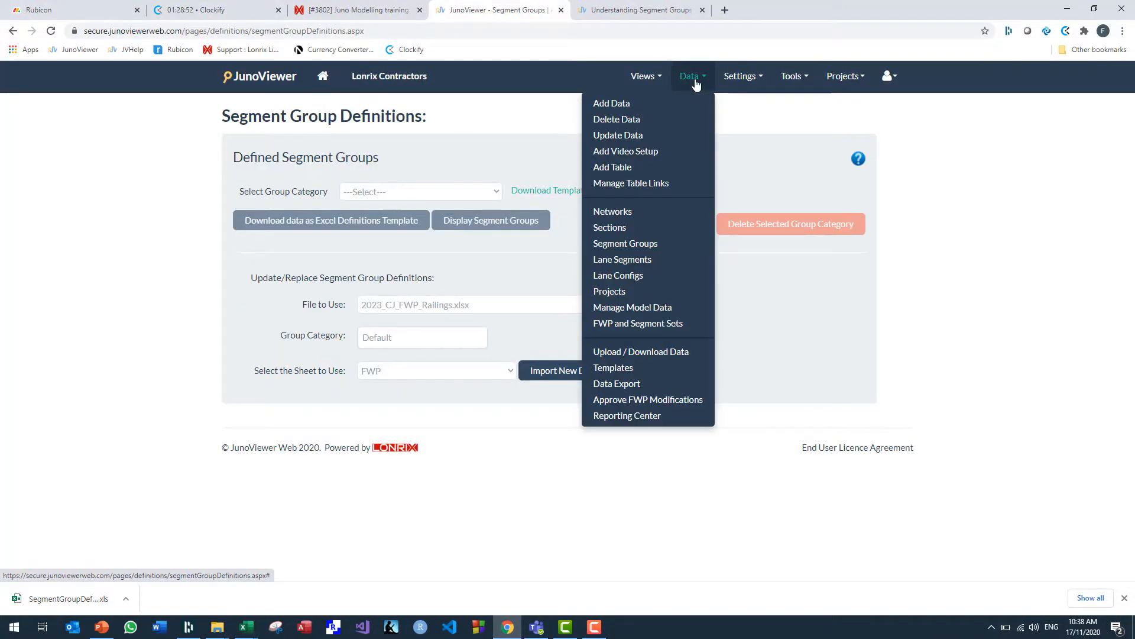
{"action": "left_click", "coordinate": [620, 217]}
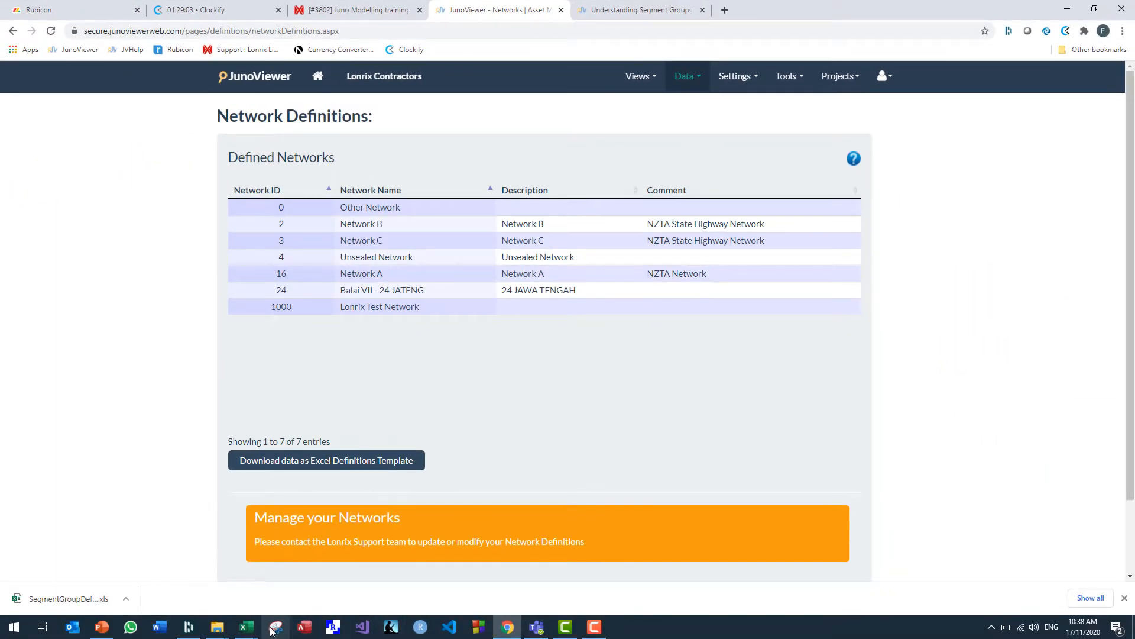
Step: Enter networkID 16 in cell B2 of the template
{"action": "mouse_move", "coordinate": [247, 627]}
{"action": "left_click", "coordinate": [185, 596]}
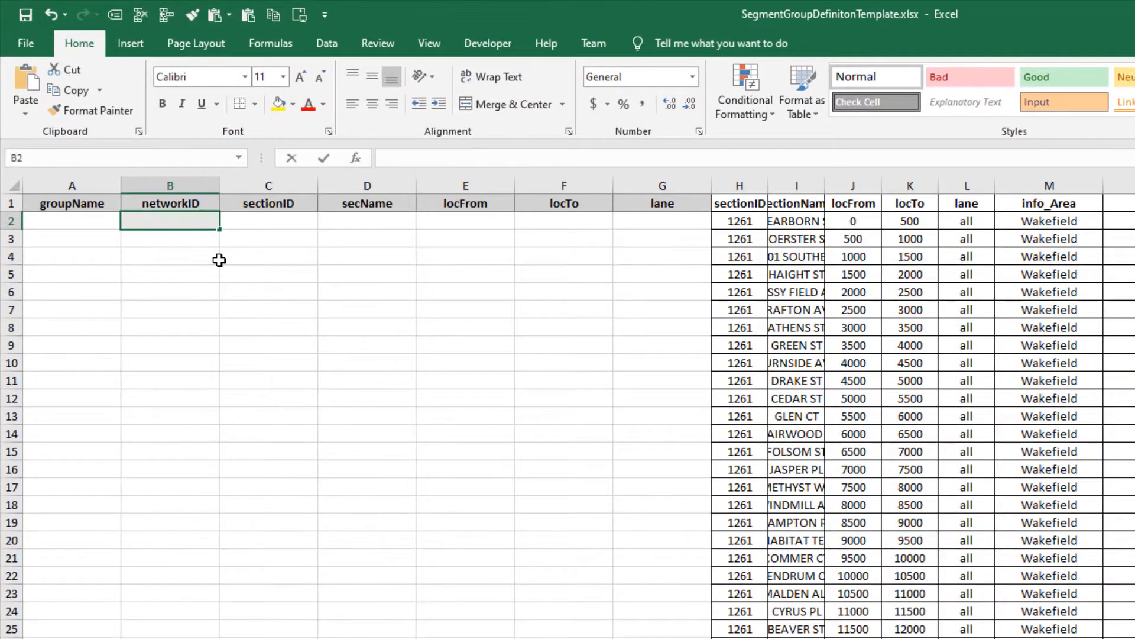
{"action": "type", "text": "16"}
{"action": "key", "text": "Return"}
Step: Set sectionID in C2 as a formula referencing the pasted sectionID in H2
{"action": "key", "text": "Up"}
{"action": "key", "text": "Right"}
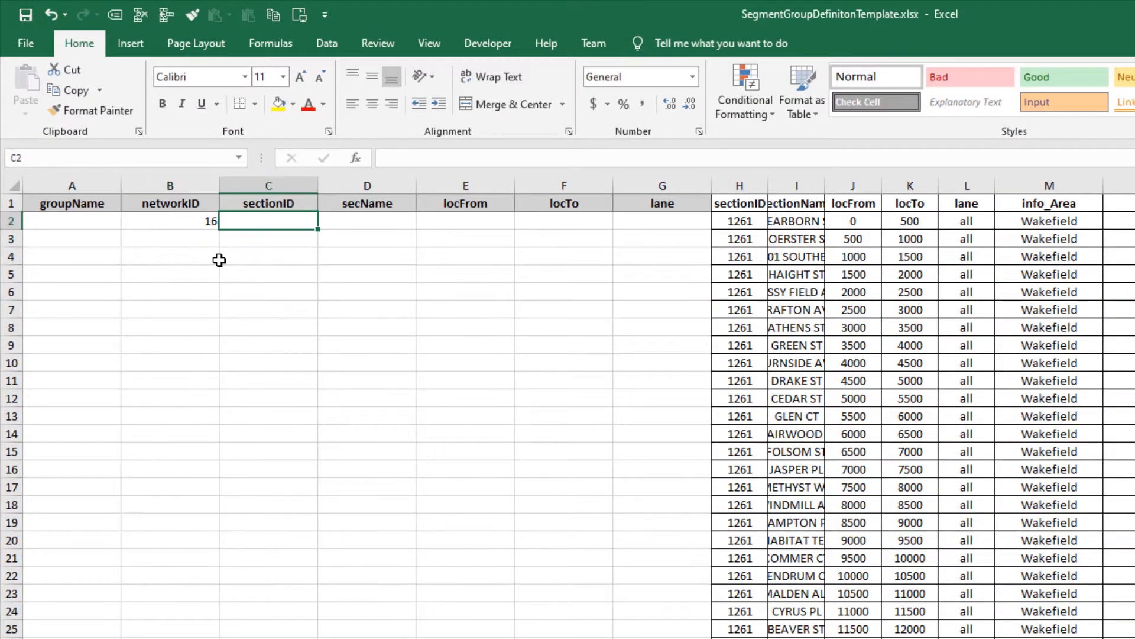
{"action": "type", "text": "="}
{"action": "key", "text": "Right"}
{"action": "key", "text": "Right"}
{"action": "key", "text": "Right"}
{"action": "key", "text": "Right"}
{"action": "key", "text": "Right"}
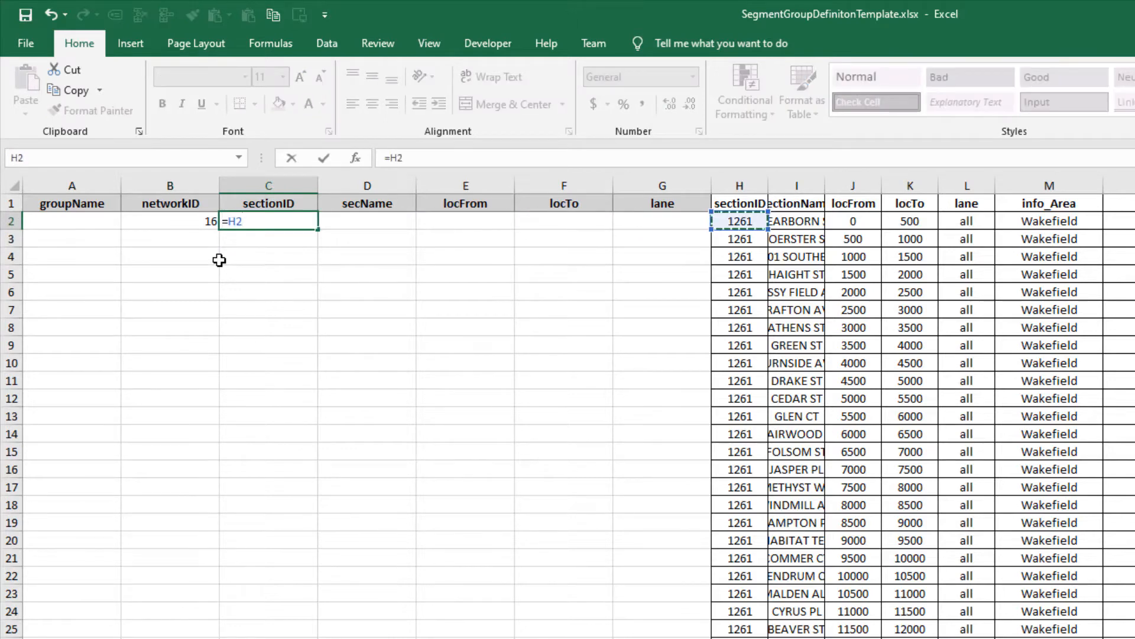
{"action": "key", "text": "Return"}
Step: Set secName in D2 as a formula referencing the pasted section name in I2
{"action": "key", "text": "Up"}
{"action": "key", "text": "Right"}
{"action": "type", "text": "="}
{"action": "key", "text": "Right"}
{"action": "key", "text": "Right"}
{"action": "key", "text": "Right"}
{"action": "key", "text": "Right"}
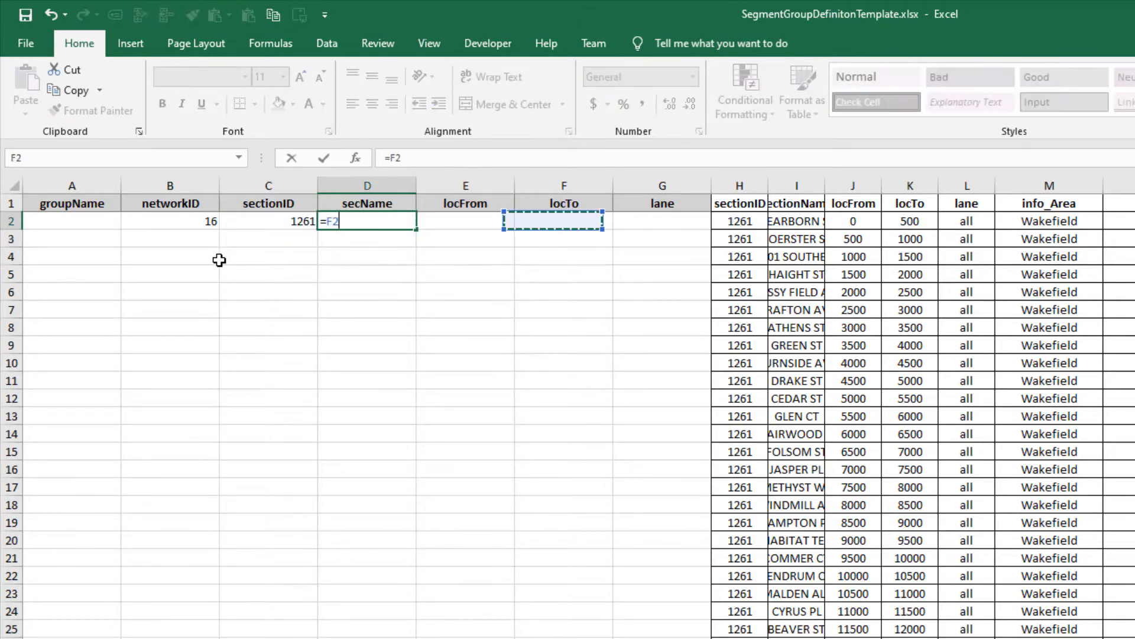
{"action": "key", "text": "Right"}
{"action": "key", "text": "Return"}
Step: Set locFrom in E2 as a formula referencing the pasted locFrom in J2
{"action": "key", "text": "Up"}
{"action": "key", "text": "Right"}
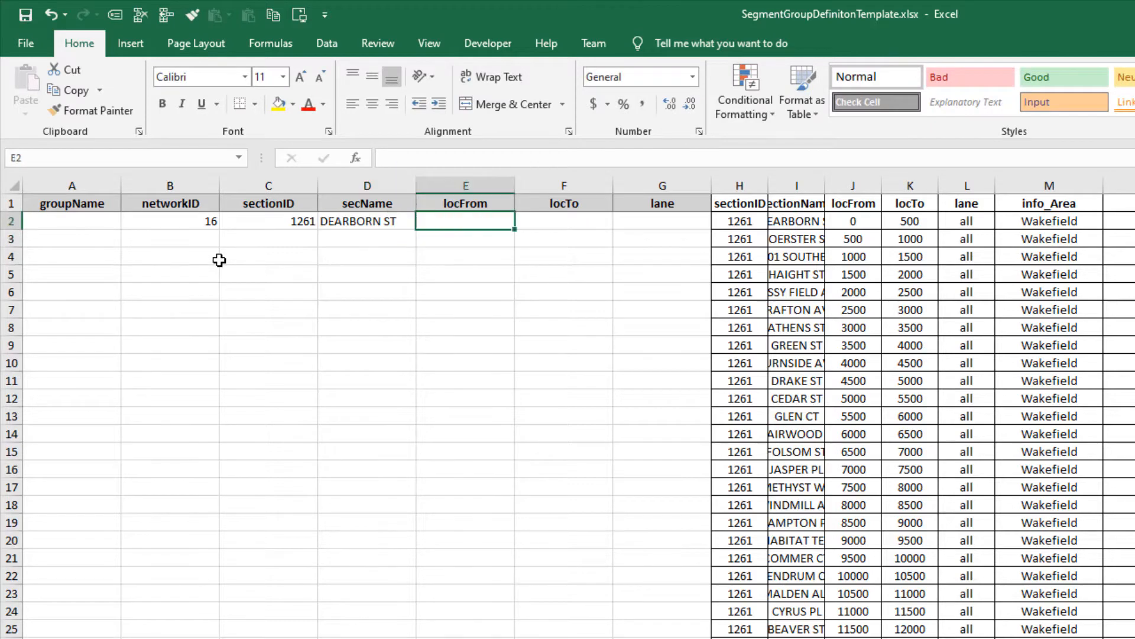
{"action": "type", "text": "="}
{"action": "key", "text": "Right"}
Step: Set locTo in F2 as a formula referencing the pasted locTo in K2
{"action": "key", "text": "Right"}
{"action": "key", "text": "Right"}
{"action": "key", "text": "Right"}
{"action": "key", "text": "Right"}
{"action": "key", "text": "Return"}
{"action": "key", "text": "Up"}
{"action": "key", "text": "Right"}
{"action": "type", "text": "="}
Step: Set lane in G2 as a formula referencing the pasted lane value in L2
{"action": "key", "text": "Right"}
{"action": "key", "text": "Right"}
{"action": "key", "text": "Right"}
{"action": "key", "text": "Right"}
{"action": "key", "text": "Right"}
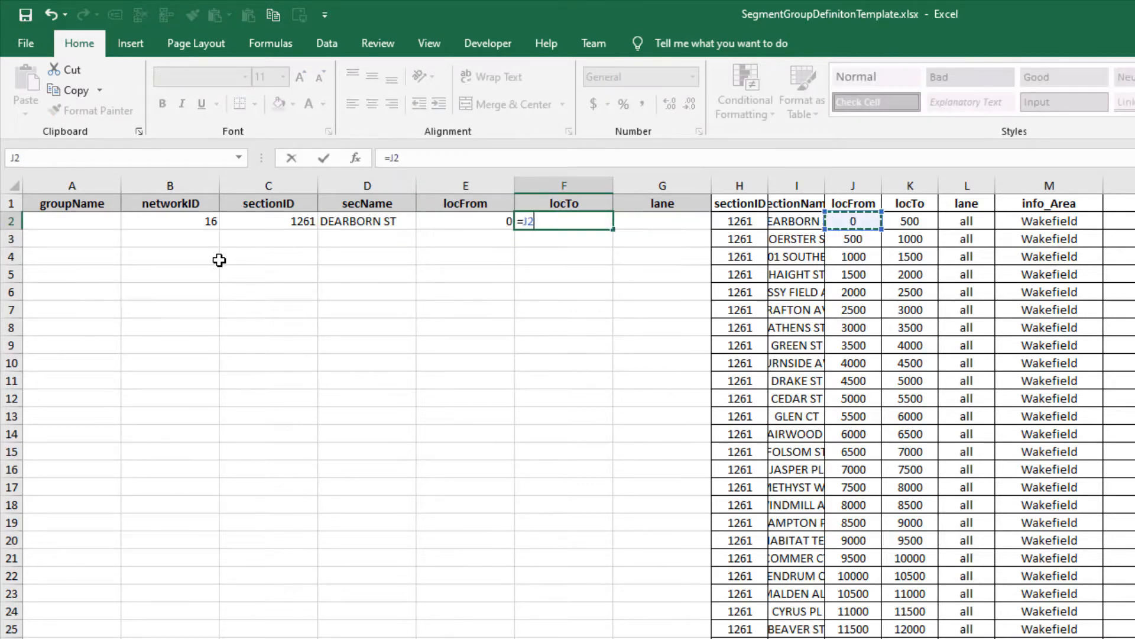
{"action": "key", "text": "Return"}
{"action": "key", "text": "Up"}
{"action": "key", "text": "Right"}
{"action": "type", "text": "="}
{"action": "key", "text": "Right"}
{"action": "key", "text": "Right"}
{"action": "key", "text": "Right"}
{"action": "key", "text": "Right"}
{"action": "key", "text": "Right"}
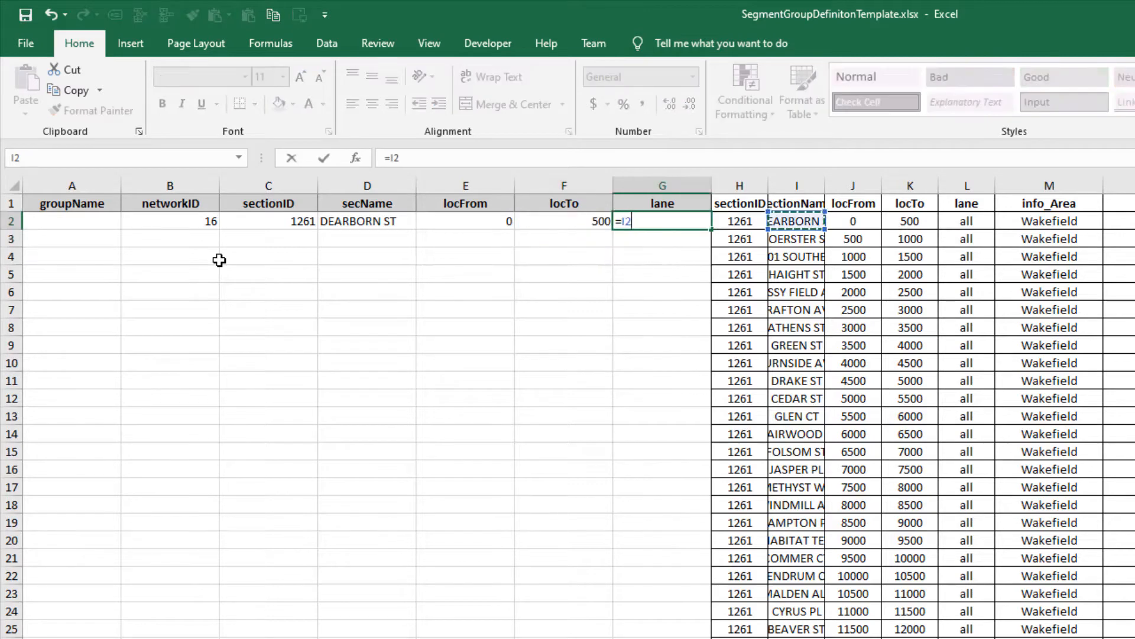
{"action": "key", "text": "Return"}
{"action": "key", "text": "Up"}
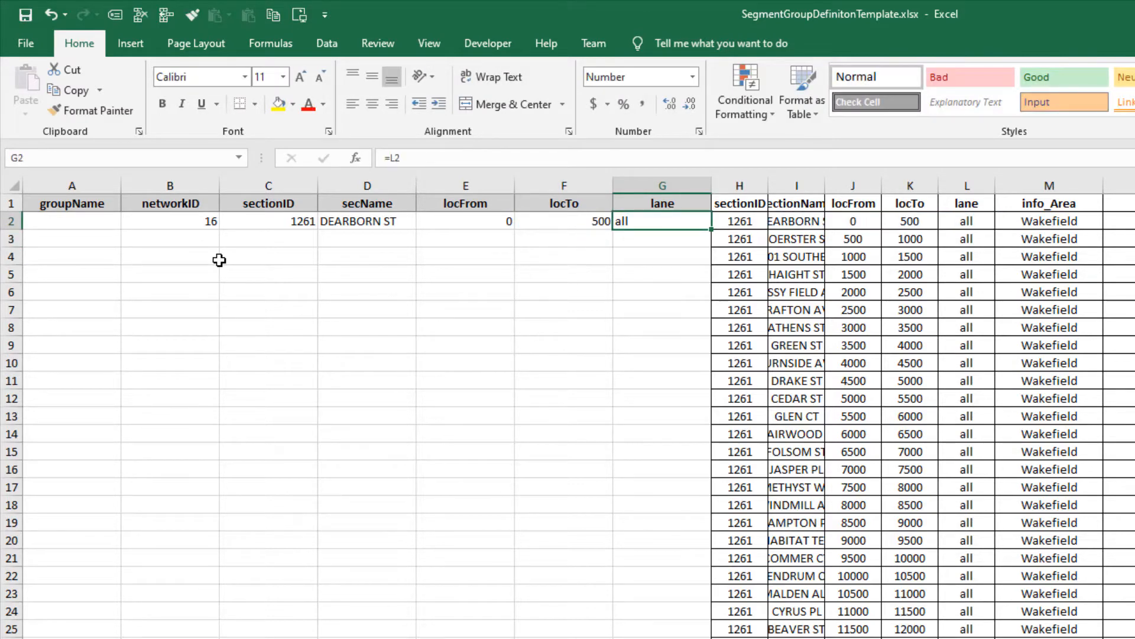
Step: Set groupName in A2 as a formula referencing the pasted info_Area value in M2
{"action": "key", "text": "Right"}
{"action": "key", "text": "Right"}
{"action": "key", "text": "Right"}
{"action": "key", "text": "Right"}
{"action": "key", "text": "Right"}
{"action": "key", "text": "Right"}
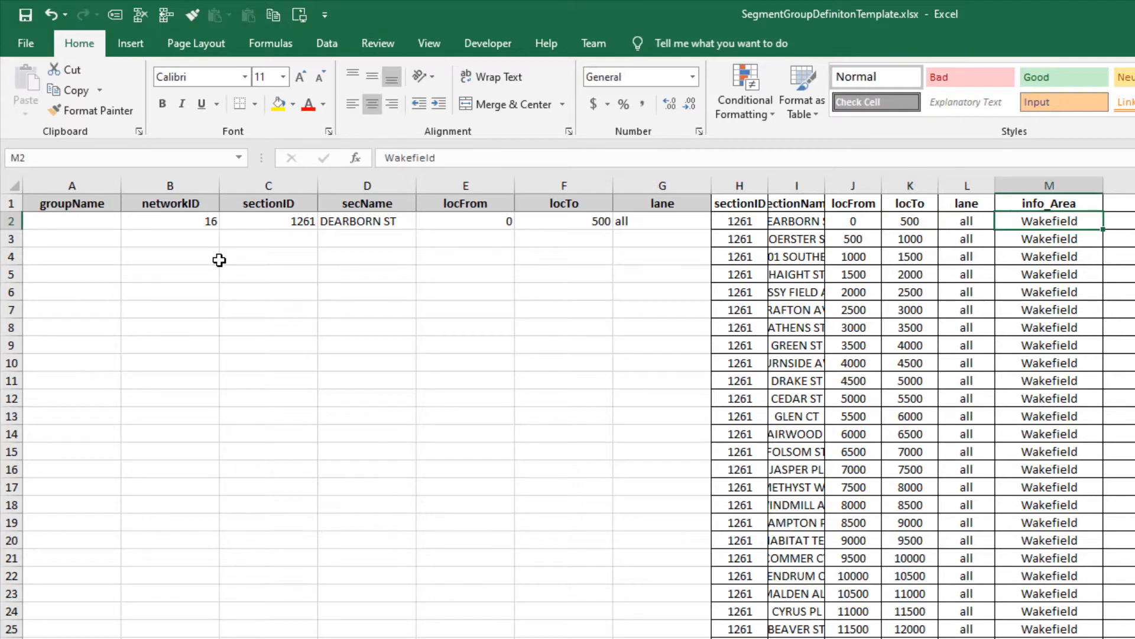
{"action": "key", "text": "Left"}
{"action": "key", "text": "Left"}
{"action": "key", "text": "Left"}
{"action": "key", "text": "Left"}
{"action": "key", "text": "Left"}
{"action": "key", "text": "Left"}
{"action": "key", "text": "Left"}
{"action": "key", "text": "Left"}
{"action": "key", "text": "Left"}
{"action": "key", "text": "Left"}
{"action": "key", "text": "Left"}
{"action": "key", "text": "Left"}
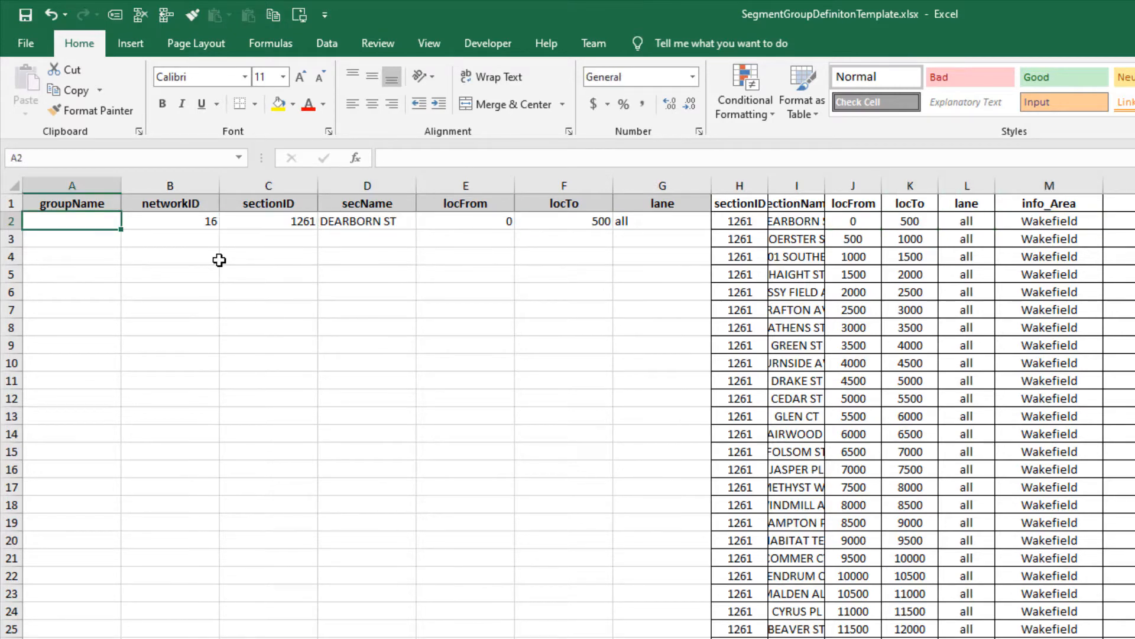
{"action": "type", "text": "="}
{"action": "key", "text": "Right"}
{"action": "key", "text": "Right"}
{"action": "key", "text": "Right"}
{"action": "key", "text": "Right"}
{"action": "key", "text": "Right"}
{"action": "key", "text": "Right"}
{"action": "key", "text": "Right"}
{"action": "key", "text": "Right"}
{"action": "key", "text": "Right"}
{"action": "key", "text": "Right"}
{"action": "key", "text": "Right"}
{"action": "key", "text": "Right"}
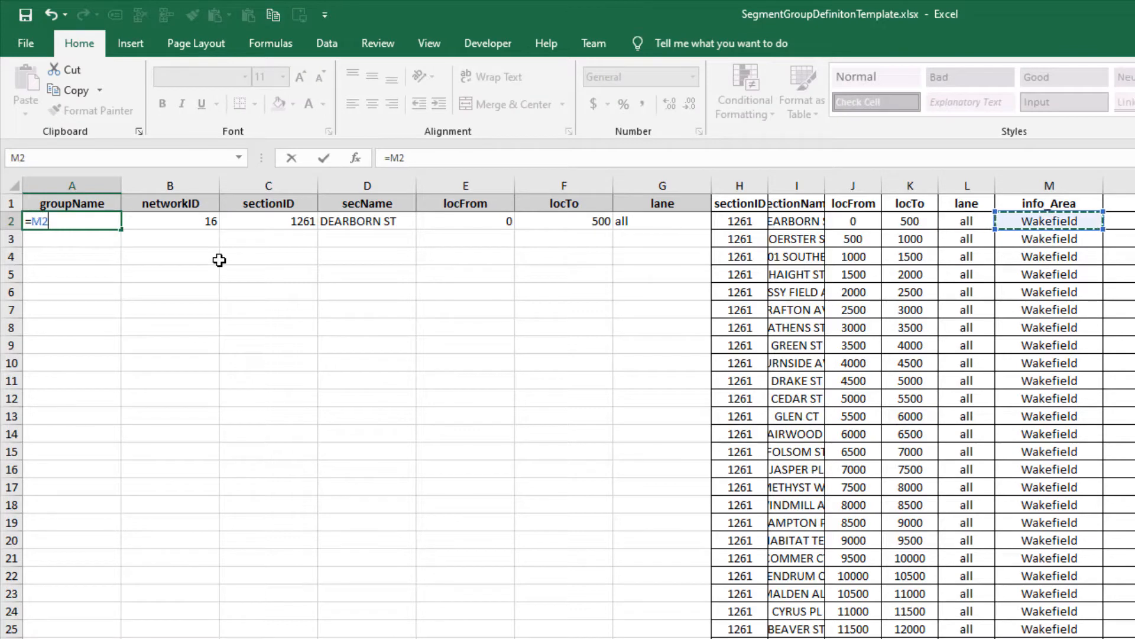
{"action": "key", "text": "Return"}
{"action": "key", "text": "Up"}
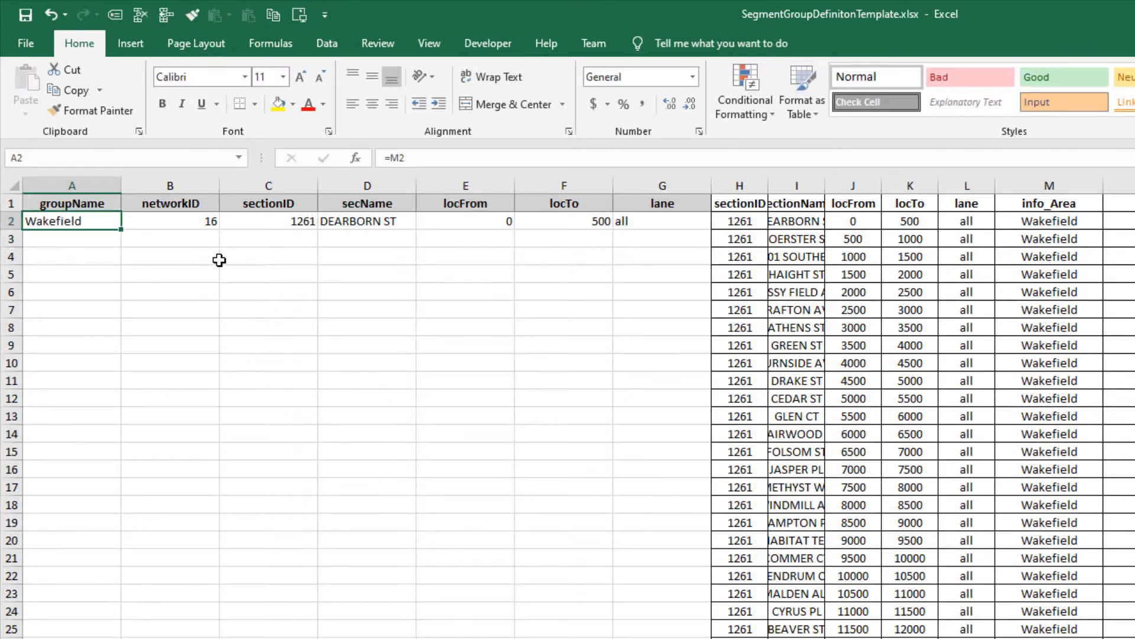
Step: Center-align the header-row entries A2 to G2 and apply all borders to them
{"action": "left_click_drag", "start_coordinate": [83, 221], "coordinate": [577, 236]}
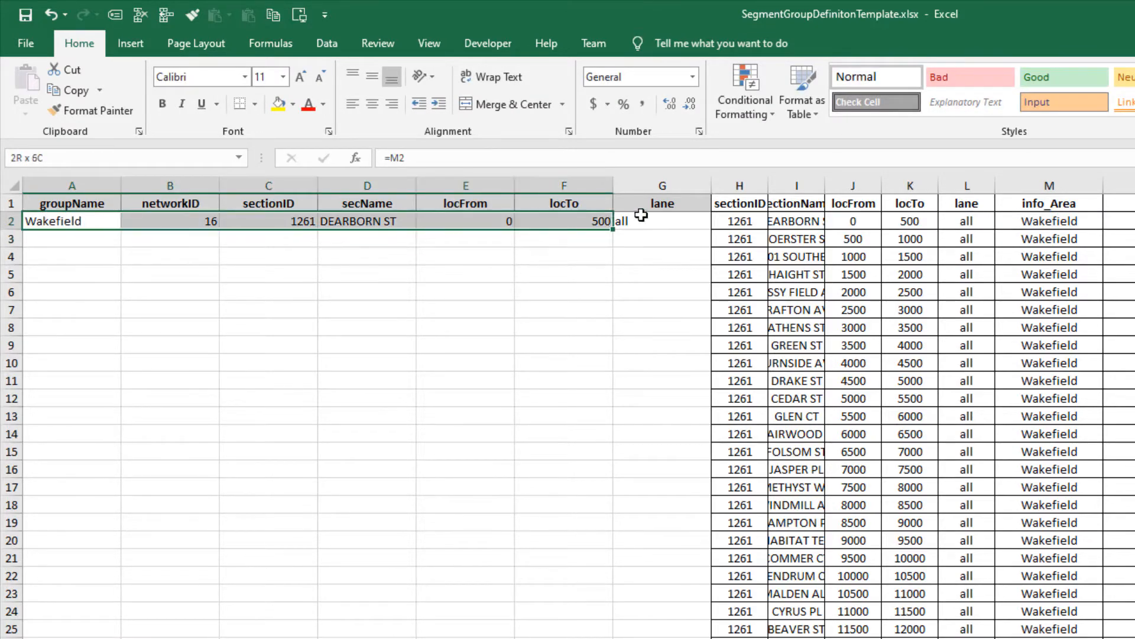
{"action": "left_click_drag", "start_coordinate": [641, 215], "coordinate": [641, 219]}
{"action": "left_click", "coordinate": [373, 105]}
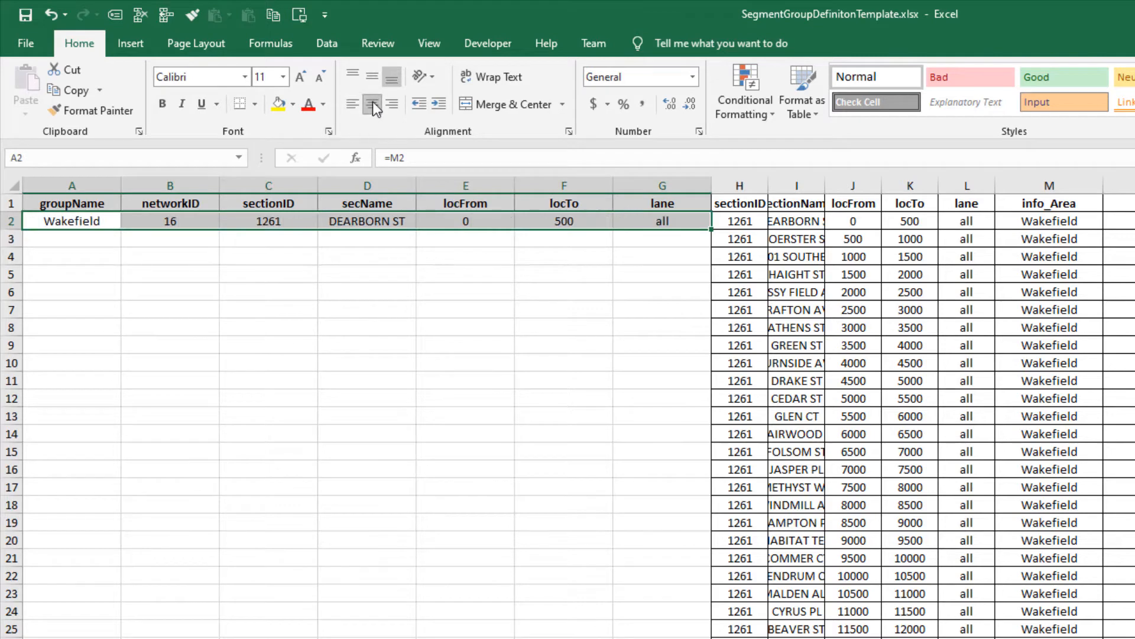
{"action": "left_click", "coordinate": [255, 105]}
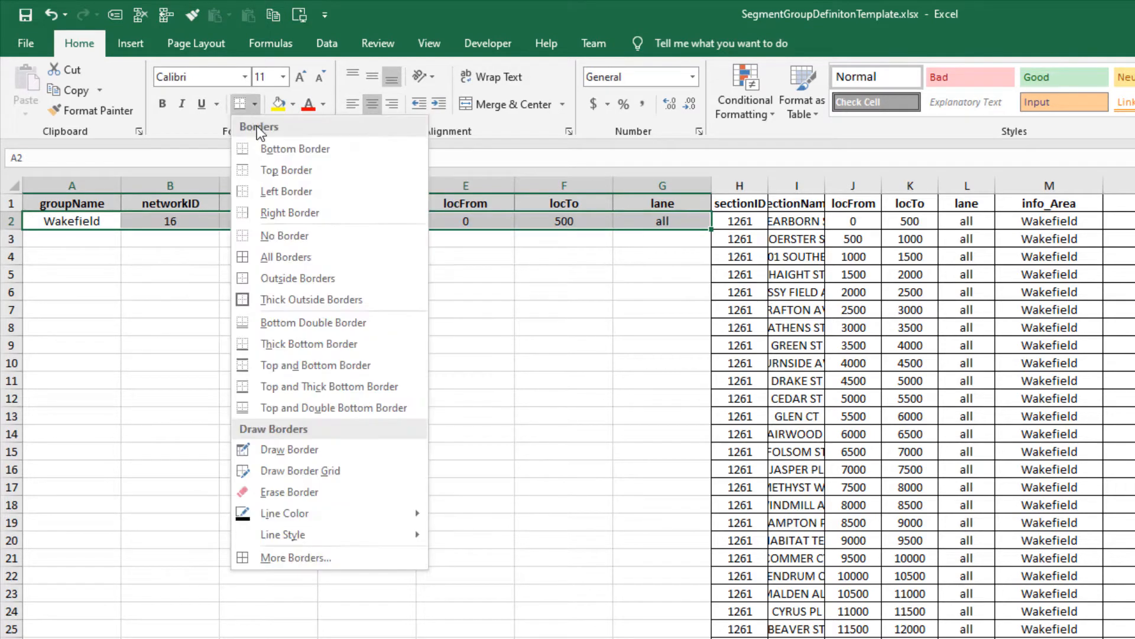
{"action": "left_click", "coordinate": [246, 257]}
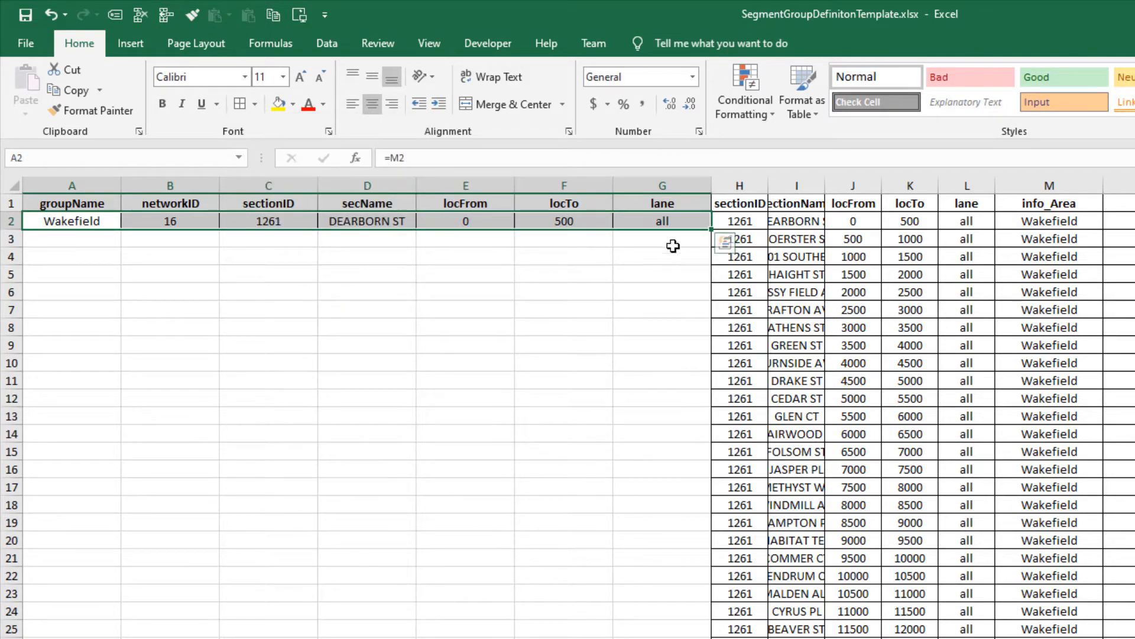
Step: Fill the row 2 formulas and formatting down through the whole data table
{"action": "double_click", "coordinate": [712, 234]}
{"action": "left_click", "coordinate": [272, 395]}
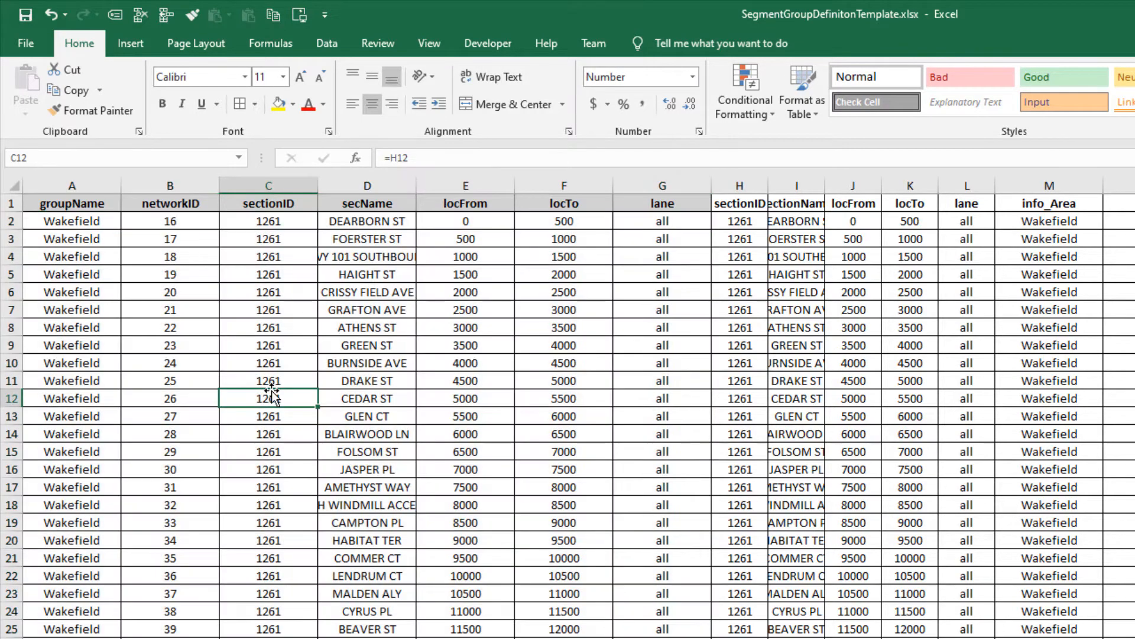
Step: Scroll through the filled rows and check the formulas and networkID values
{"action": "scroll", "coordinate": [245, 473], "scroll_direction": "down", "scroll_amount": 19}
{"action": "scroll", "coordinate": [253, 596], "scroll_direction": "up", "scroll_amount": 1}
{"action": "scroll", "coordinate": [169, 565], "scroll_direction": "up", "scroll_amount": 6}
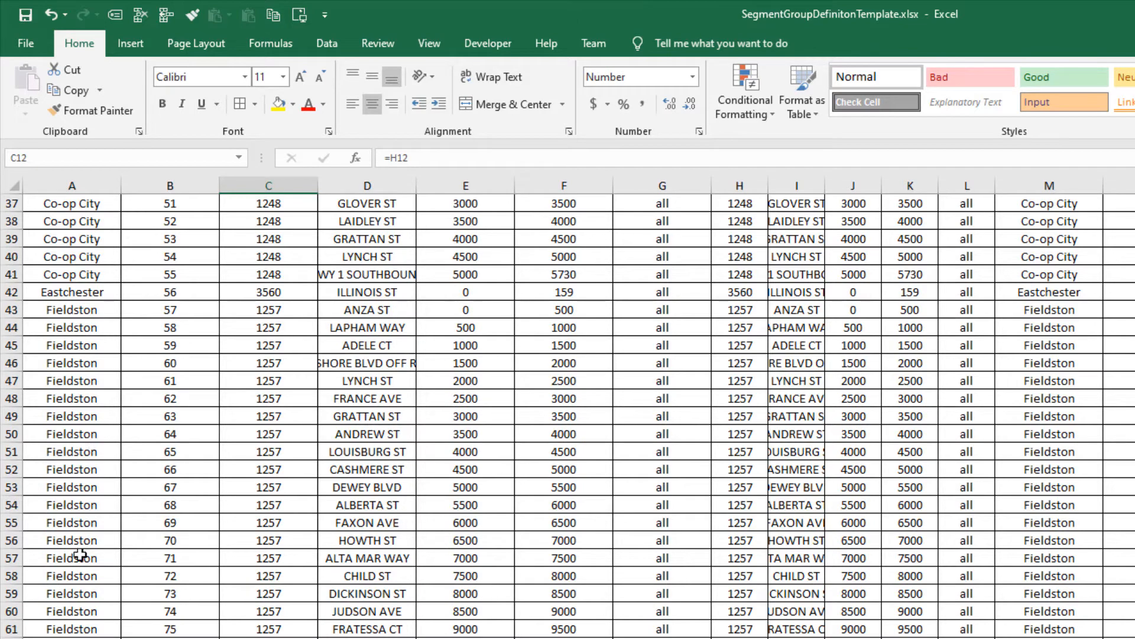
{"action": "scroll", "coordinate": [77, 544], "scroll_direction": "up", "scroll_amount": 12}
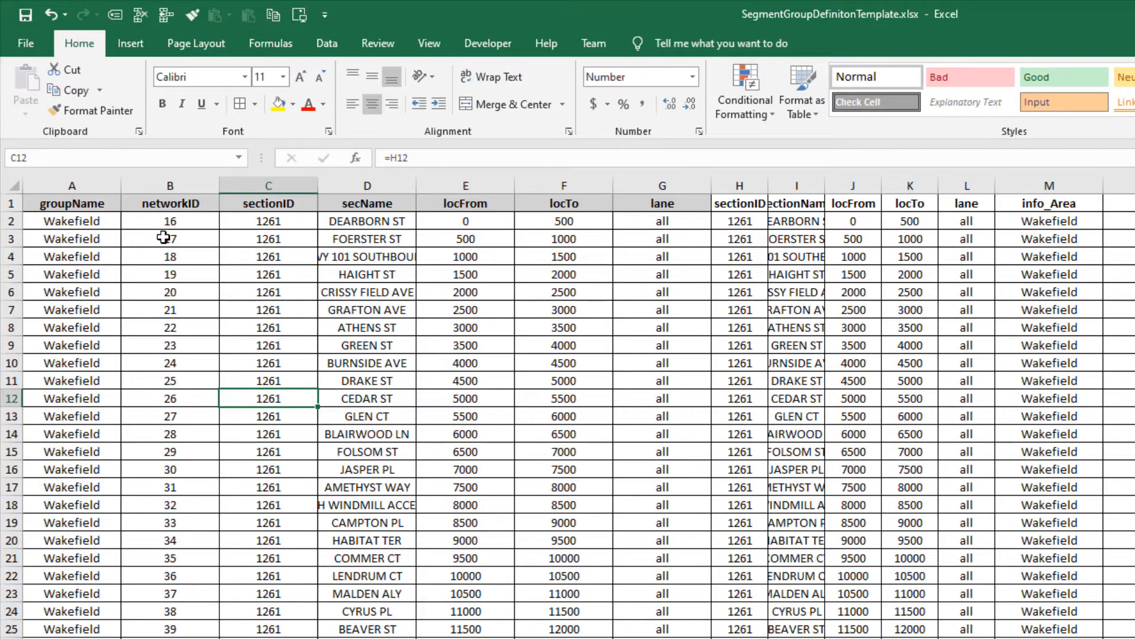
{"action": "scroll", "coordinate": [104, 626], "scroll_direction": "down", "scroll_amount": 8}
{"action": "left_click", "coordinate": [494, 294]}
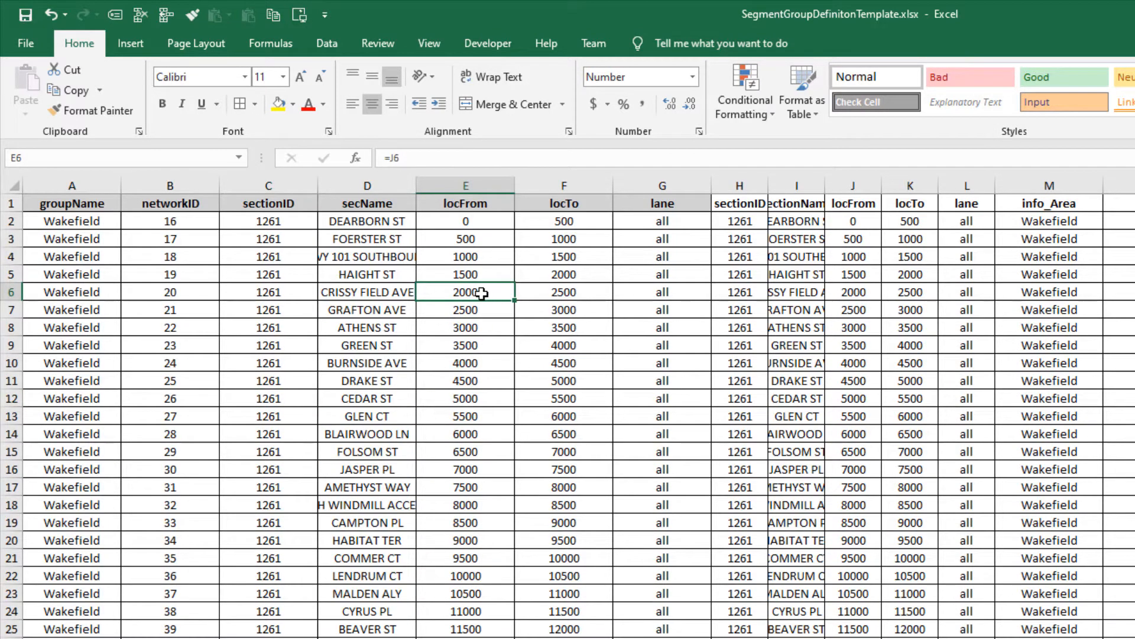
{"action": "left_click", "coordinate": [200, 220]}
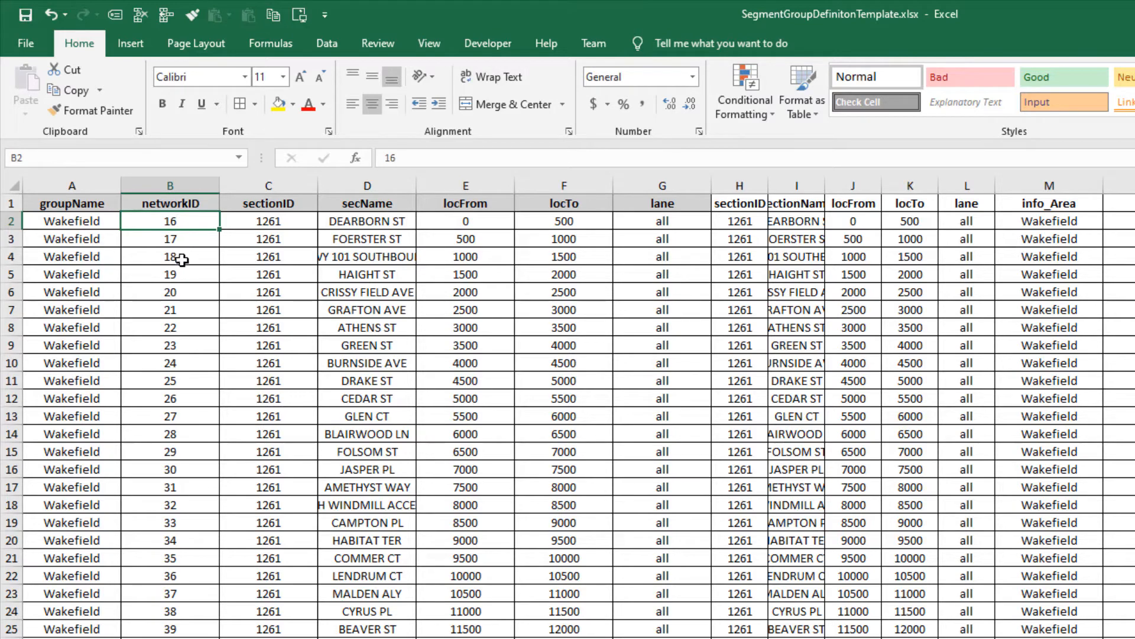
{"action": "left_click", "coordinate": [172, 242]}
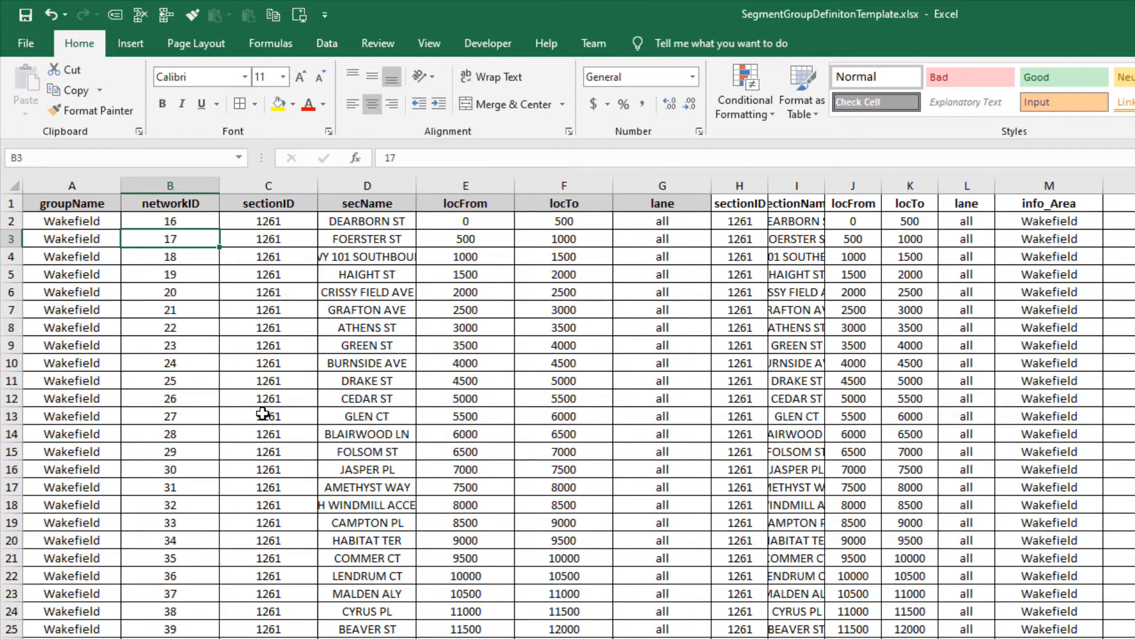
{"action": "left_click", "coordinate": [262, 413]}
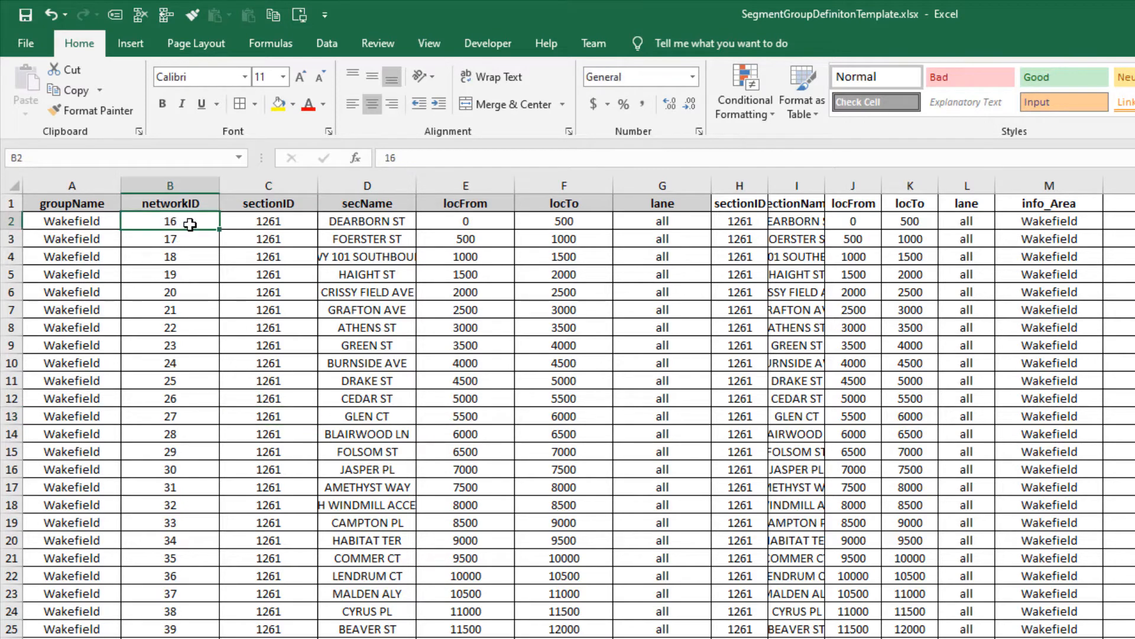
Step: Copy networkID 16 from B2 into every data row of the networkID column
{"action": "key", "text": "ctrl+c"}
{"action": "key", "text": "Down"}
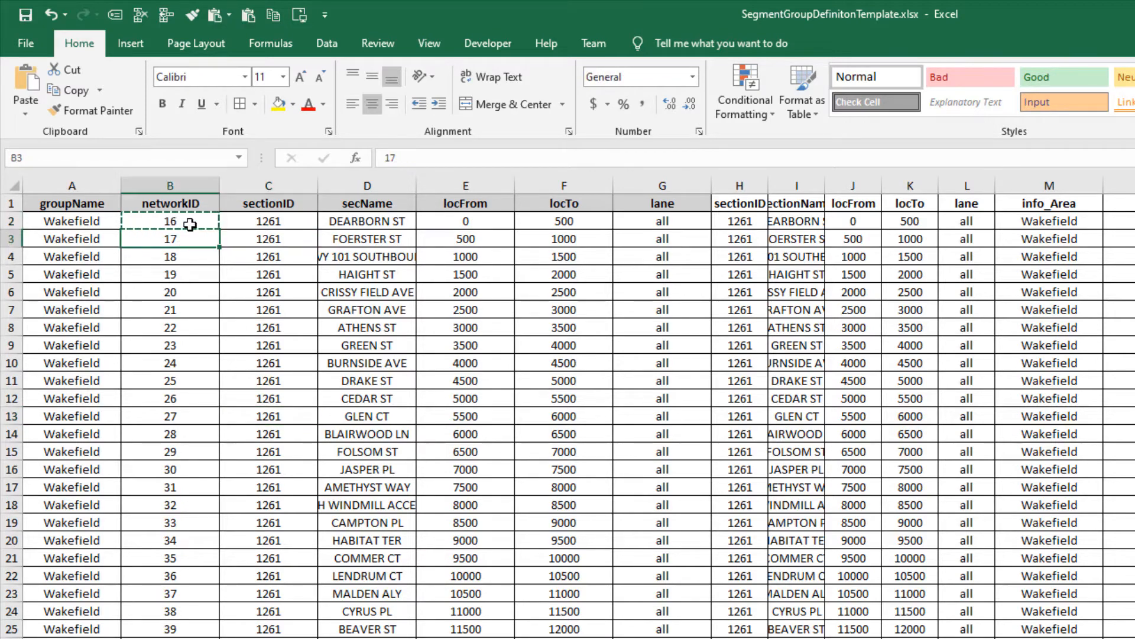
{"action": "key", "text": "ctrl+shift+Down"}
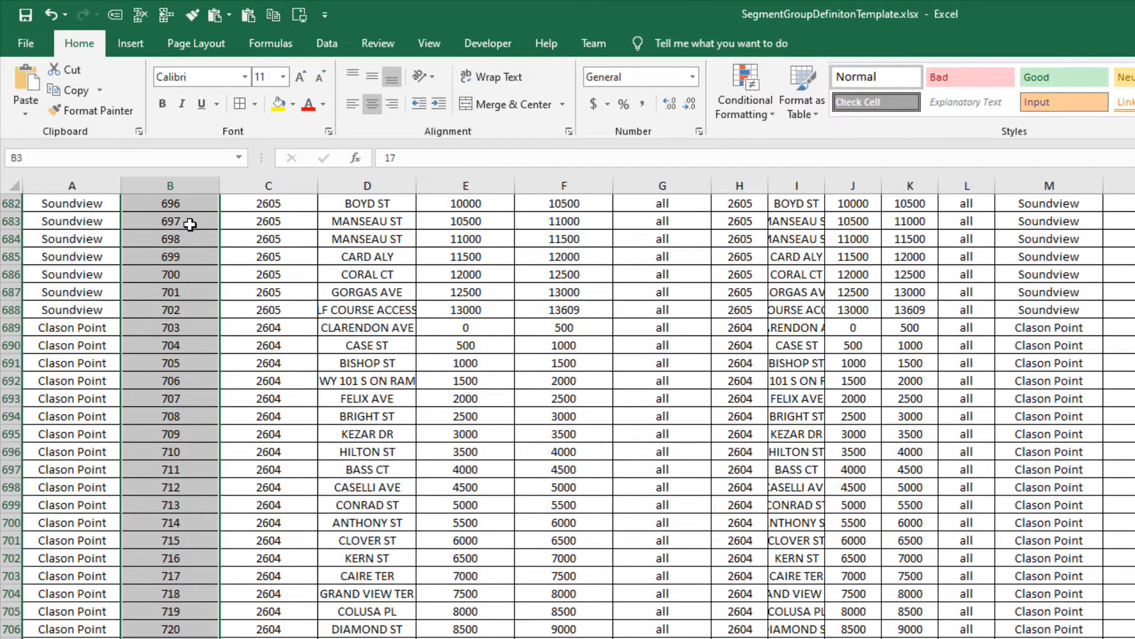
{"action": "key", "text": "ctrl+v"}
{"action": "key", "text": "ctrl+Up"}
{"action": "key", "text": "Escape"}
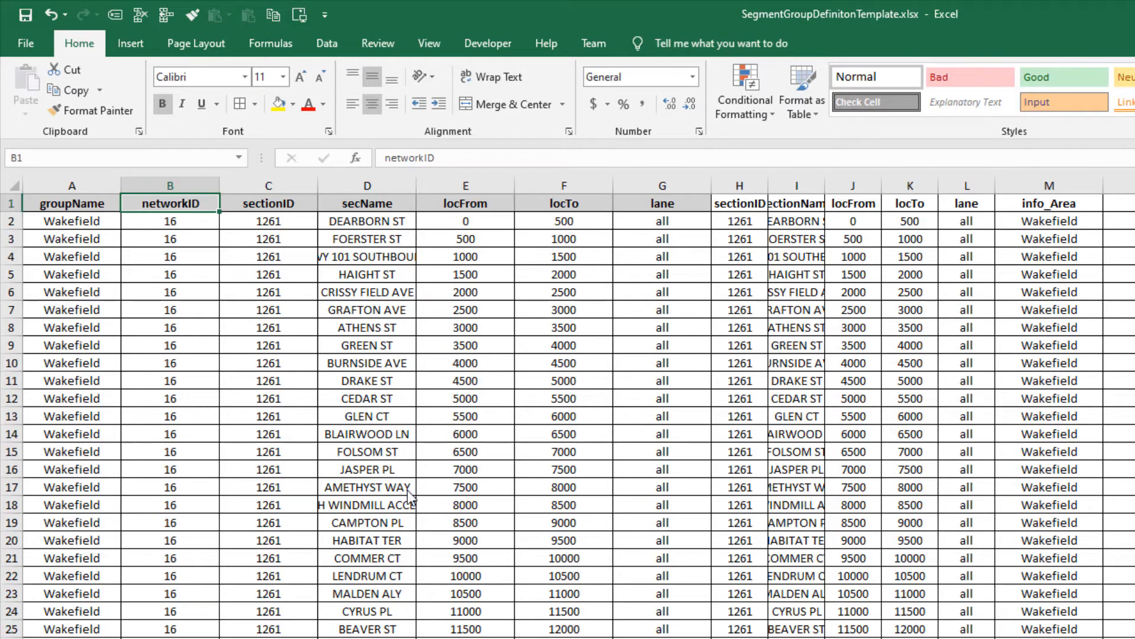
Step: Copy all data in columns A to G and paste it back as values only
{"action": "left_click_drag", "start_coordinate": [47, 223], "coordinate": [659, 325]}
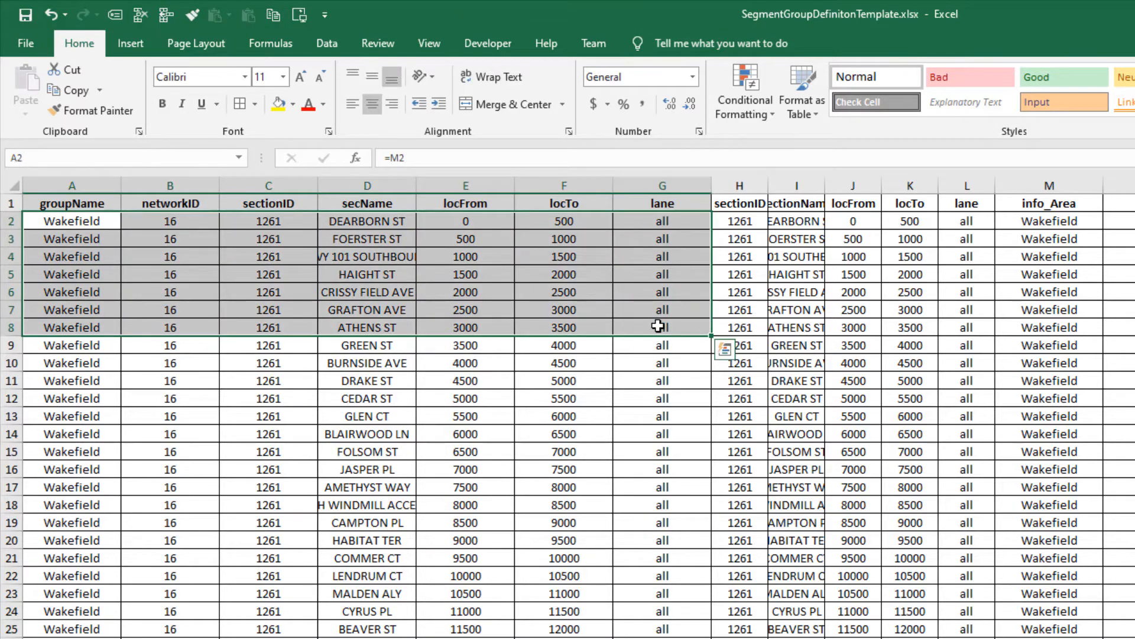
{"action": "key", "text": "ctrl+shift+Down"}
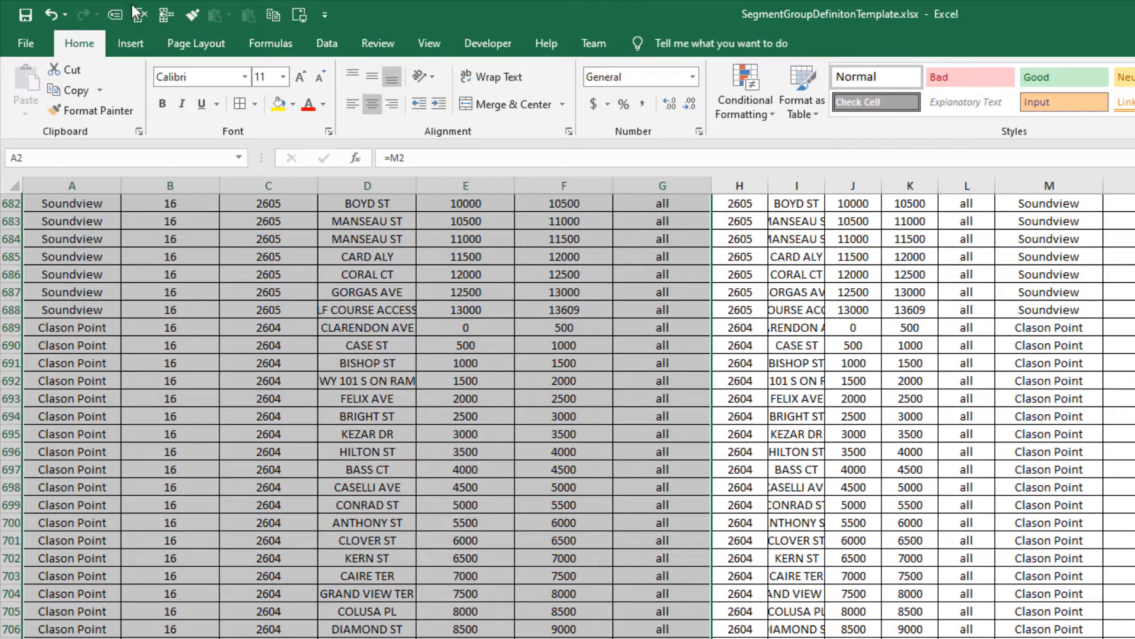
{"action": "left_click", "coordinate": [72, 88]}
{"action": "key", "text": "ctrl+BackSpace"}
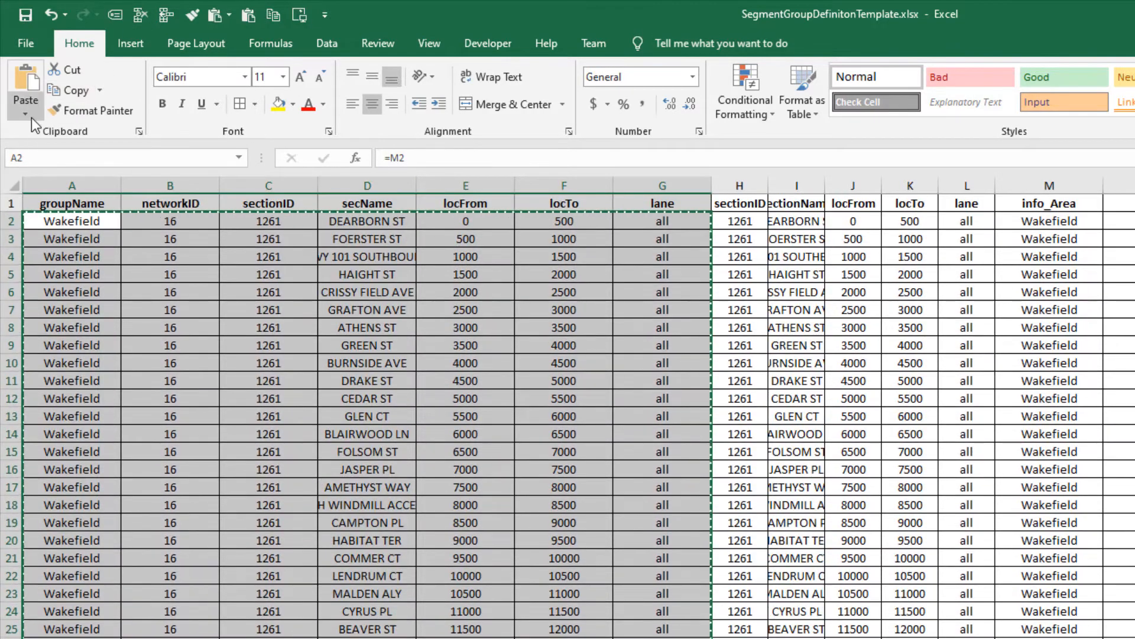
{"action": "left_click", "coordinate": [26, 112]}
{"action": "left_click", "coordinate": [27, 233]}
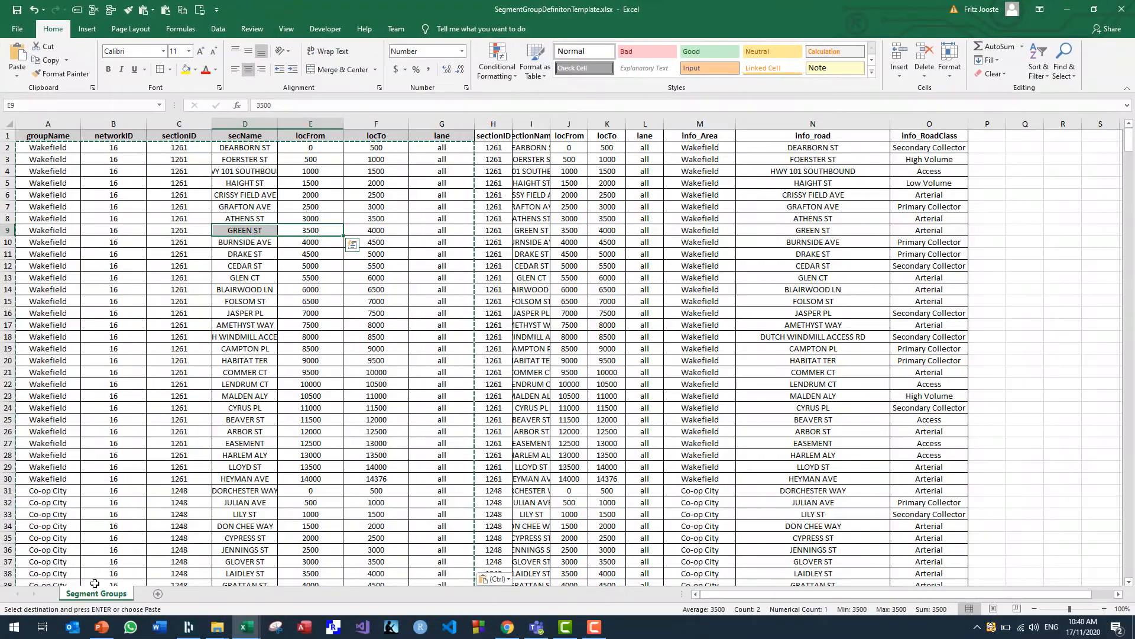
Step: Create a copy of the Segment Groups sheet within the same workbook
{"action": "right_click", "coordinate": [96, 594]}
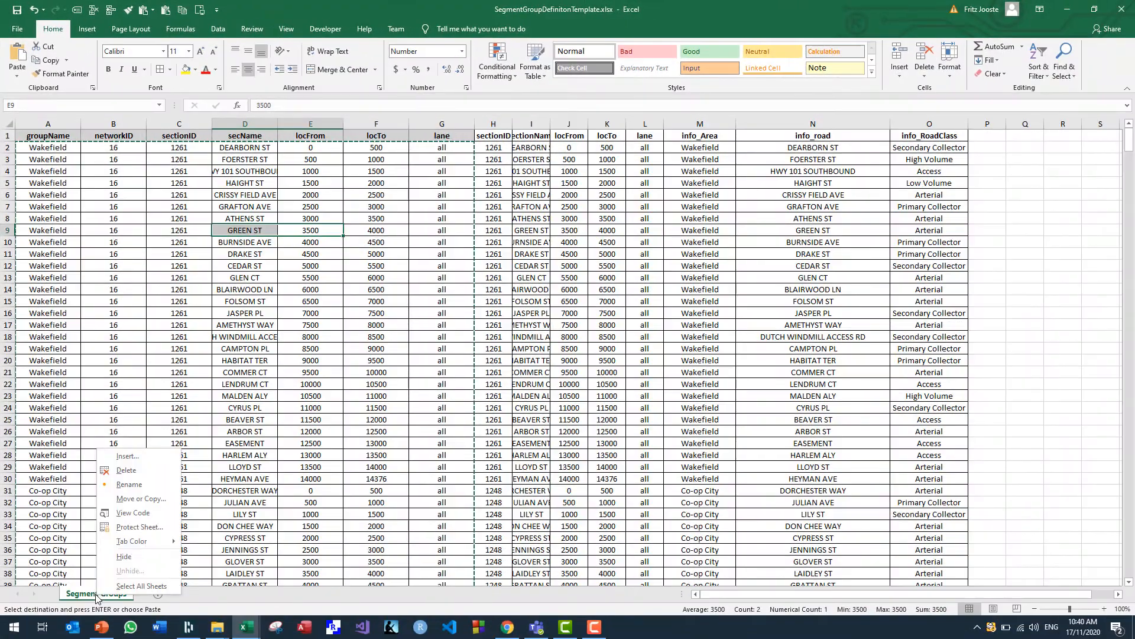
{"action": "left_click", "coordinate": [148, 504]}
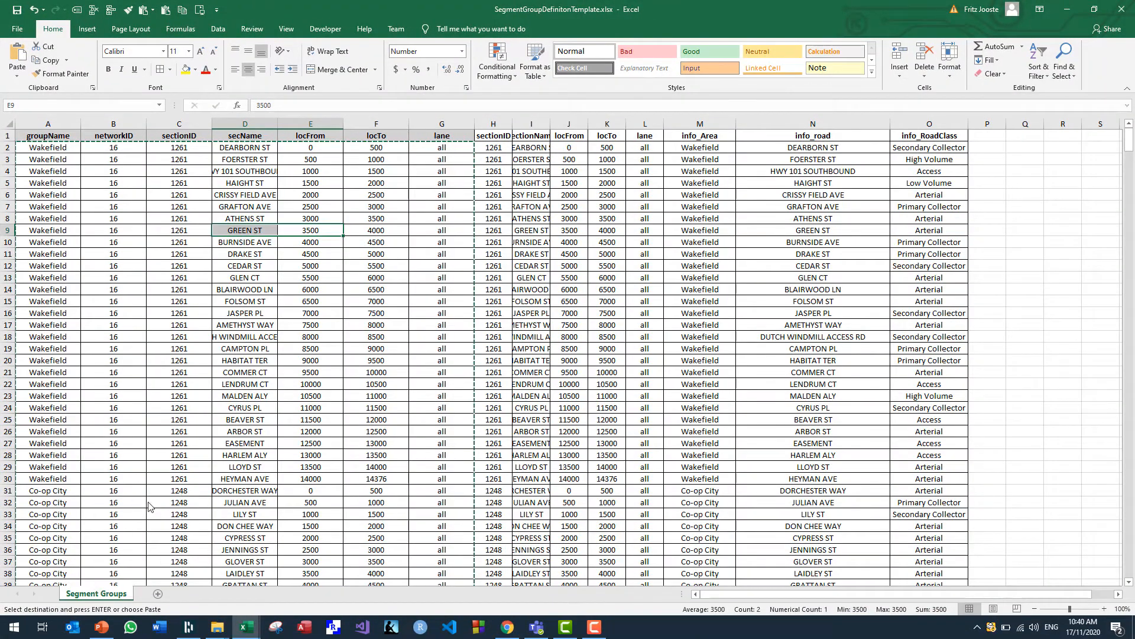
{"action": "left_click", "coordinate": [110, 547]}
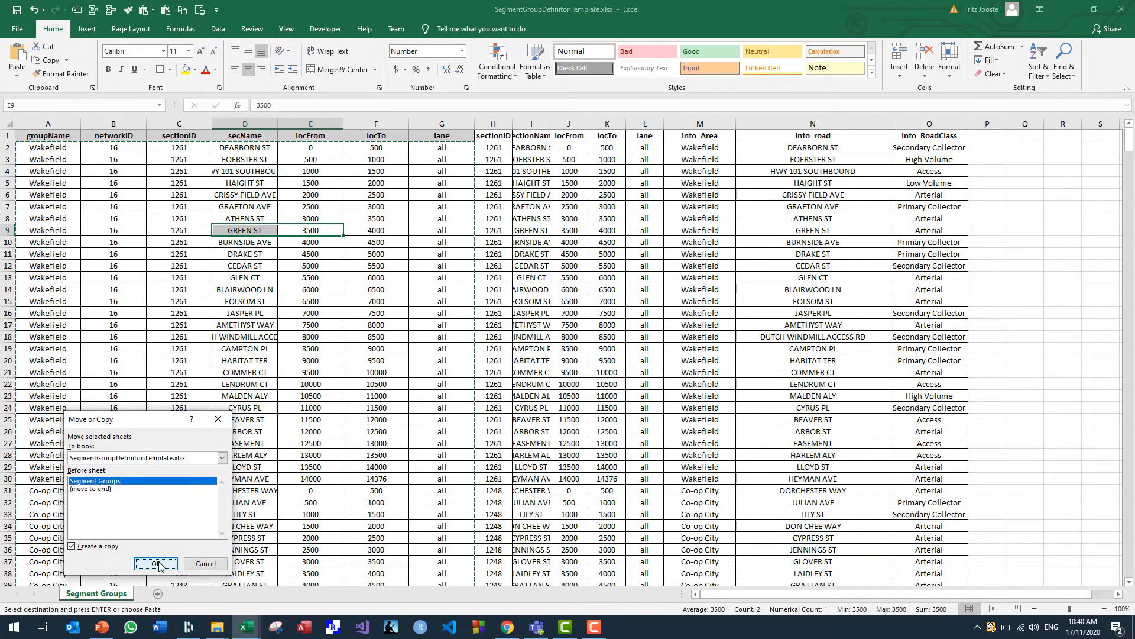
{"action": "left_click", "coordinate": [156, 563]}
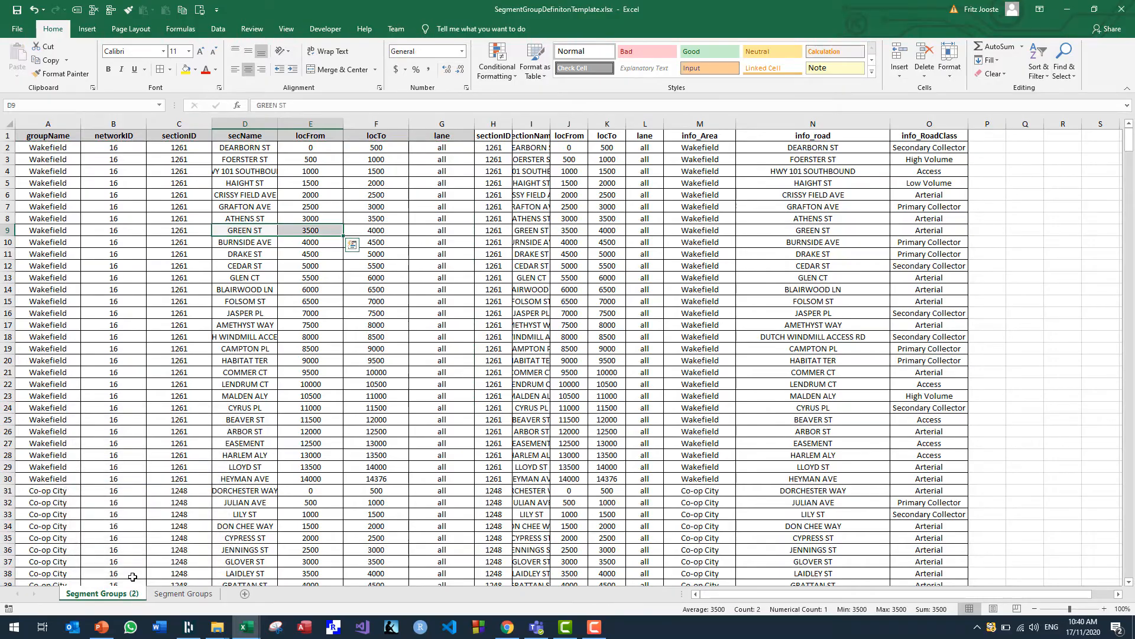
Step: Rename the original Segment Groups sheet to Area_Names
{"action": "left_click", "coordinate": [185, 594]}
{"action": "double_click", "coordinate": [186, 594]}
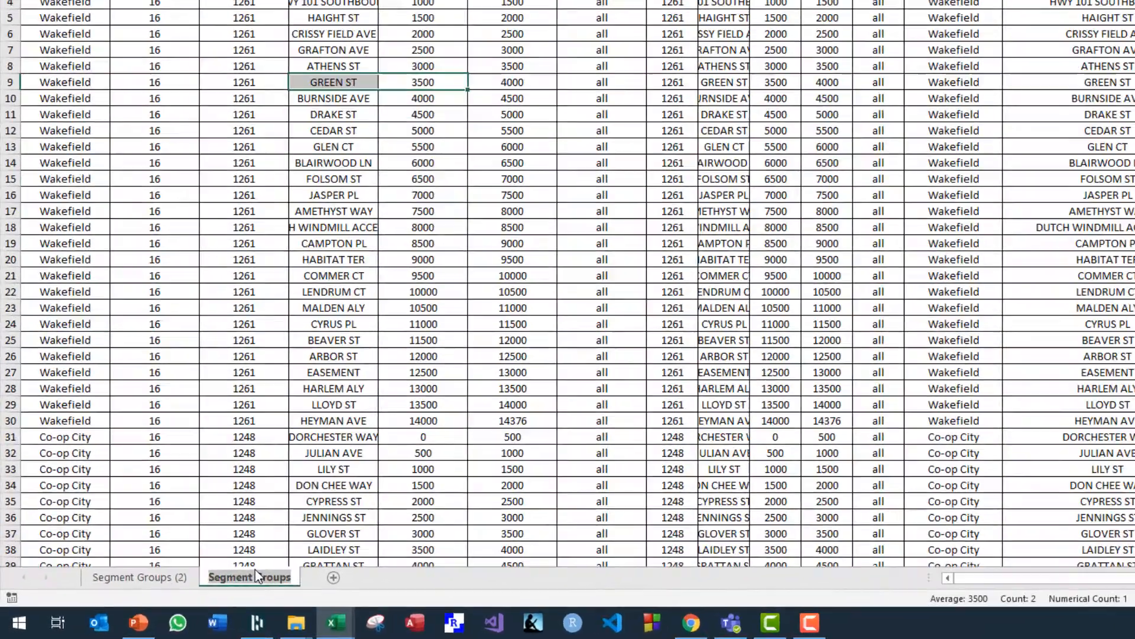
{"action": "type", "text": "Area_Names"}
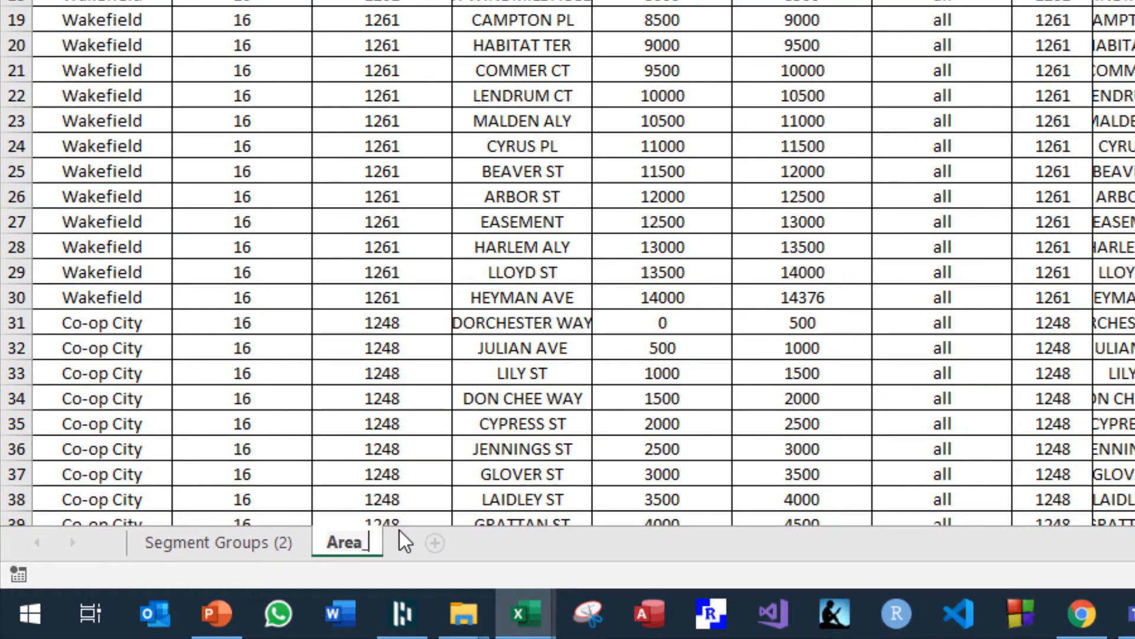
{"action": "left_click", "coordinate": [763, 303]}
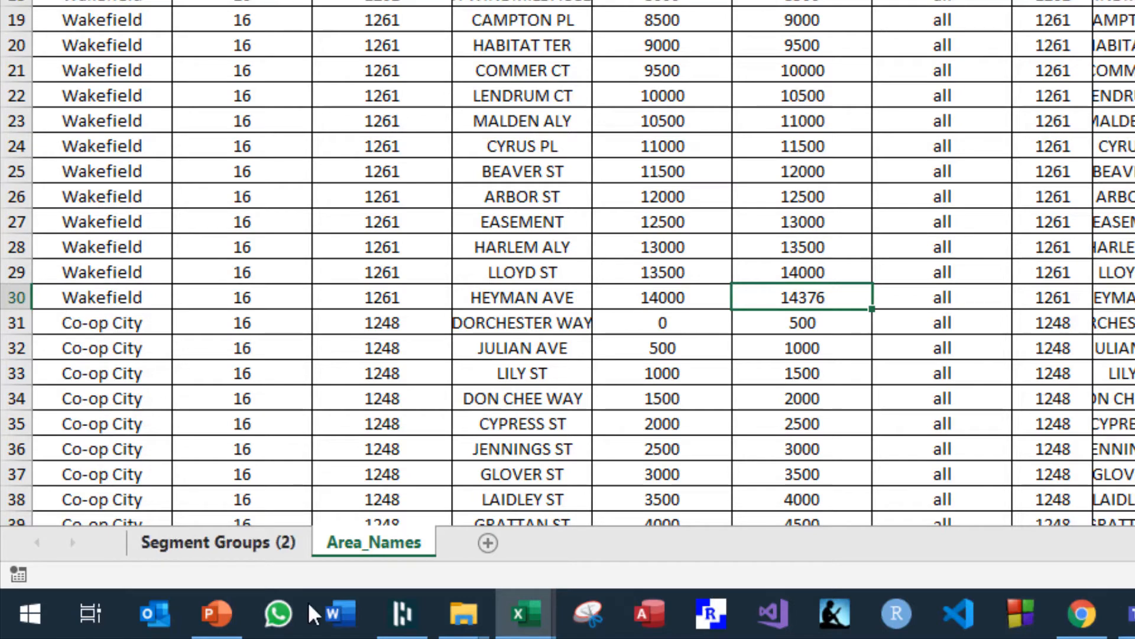
Step: Rename the copied Segment Groups (2) sheet to Road_Classes and return to cell A1
{"action": "left_click", "coordinate": [219, 543]}
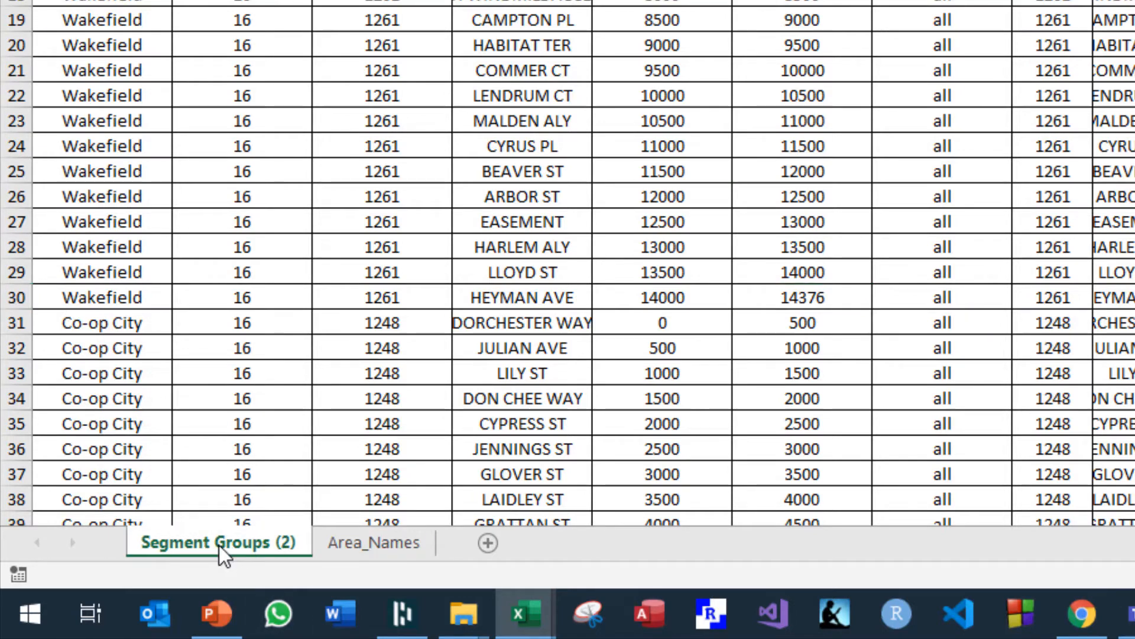
{"action": "double_click", "coordinate": [219, 542]}
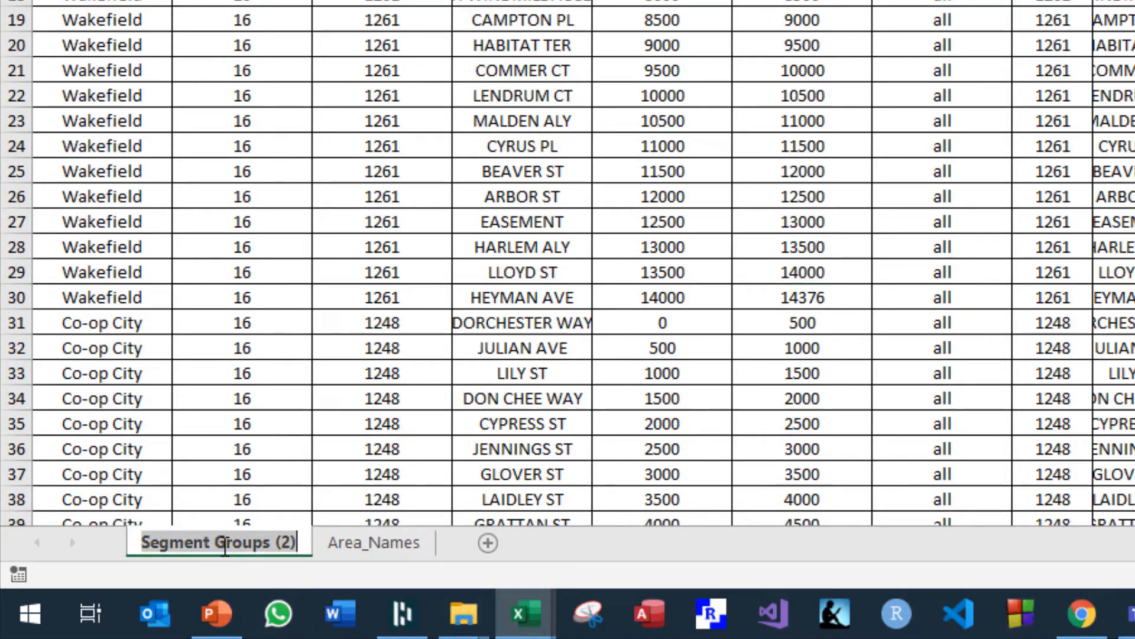
{"action": "type", "text": "Road_Classes"}
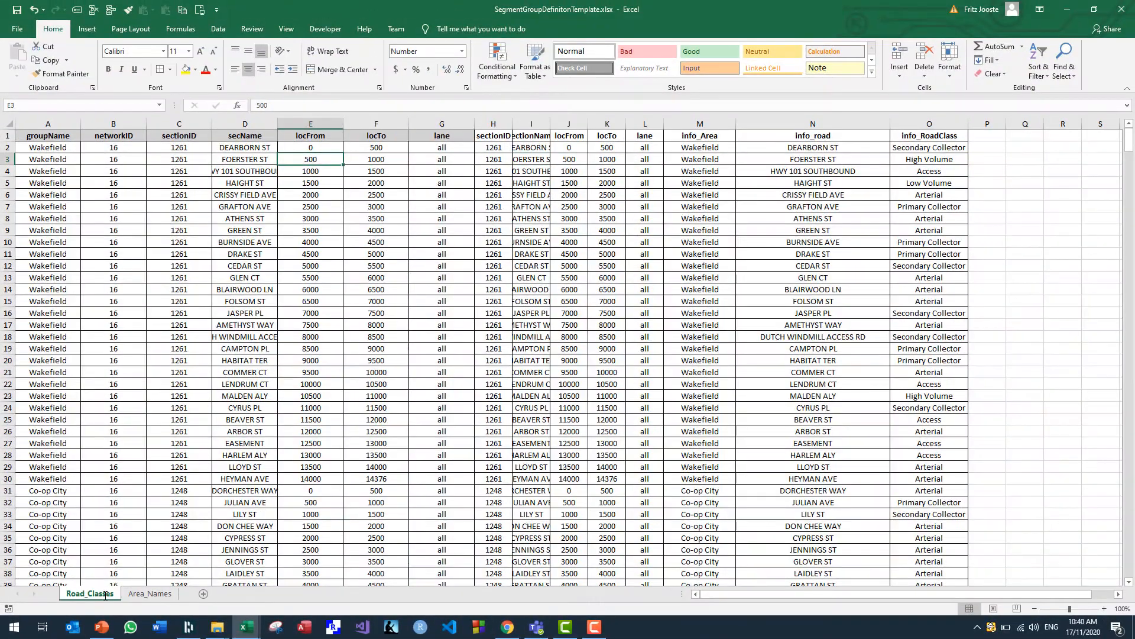
{"action": "key", "text": "ctrl+Home"}
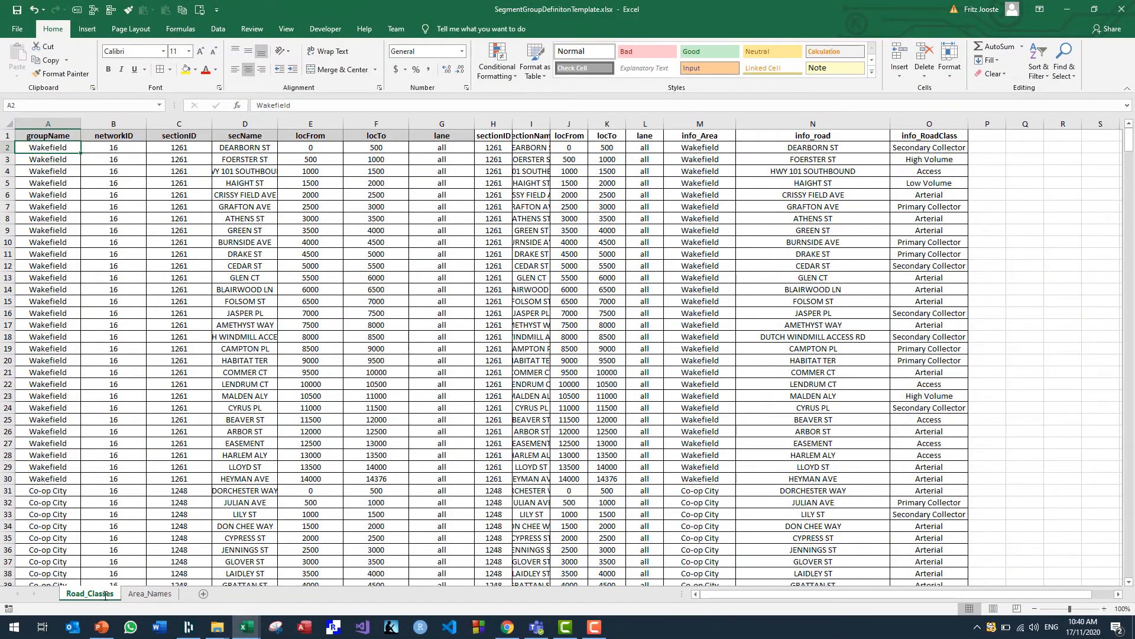
Step: Enter a formula in A2 of Road_Classes that references the info_RoadClass value in O2
{"action": "type", "text": "="}
{"action": "key", "text": "Right"}
{"action": "key", "text": "Right"}
{"action": "key", "text": "Right"}
{"action": "key", "text": "Right"}
{"action": "key", "text": "Right"}
{"action": "key", "text": "Right"}
{"action": "key", "text": "Right"}
{"action": "key", "text": "Right"}
{"action": "key", "text": "Right"}
{"action": "key", "text": "Right"}
{"action": "key", "text": "Right"}
{"action": "key", "text": "Right"}
{"action": "key", "text": "Right"}
{"action": "key", "text": "Right"}
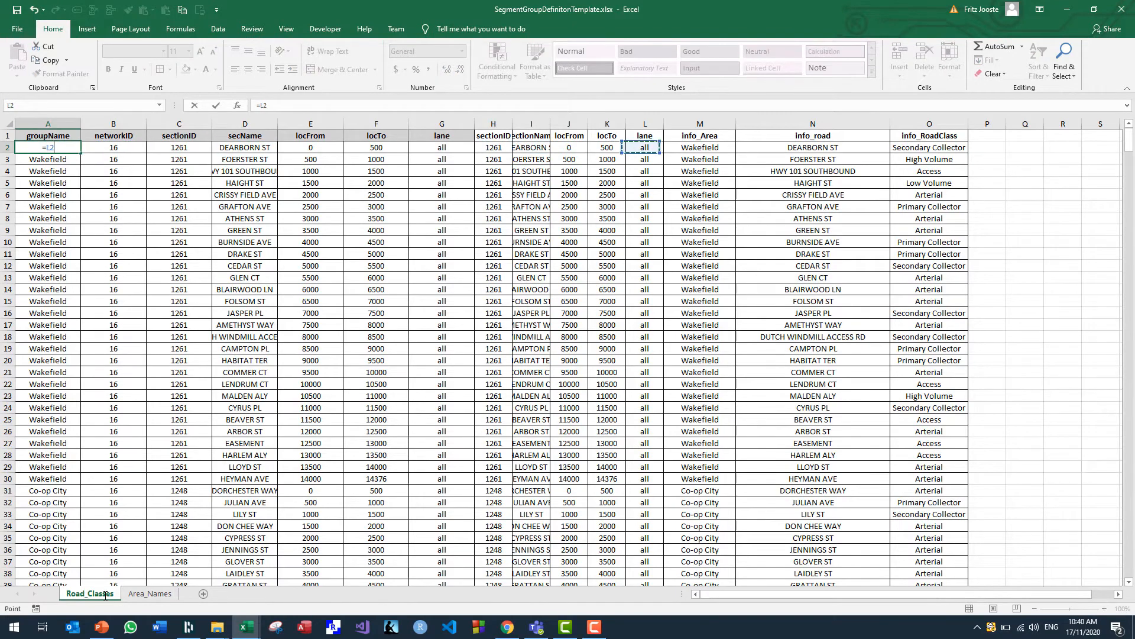
{"action": "key", "text": "ctrl+Return"}
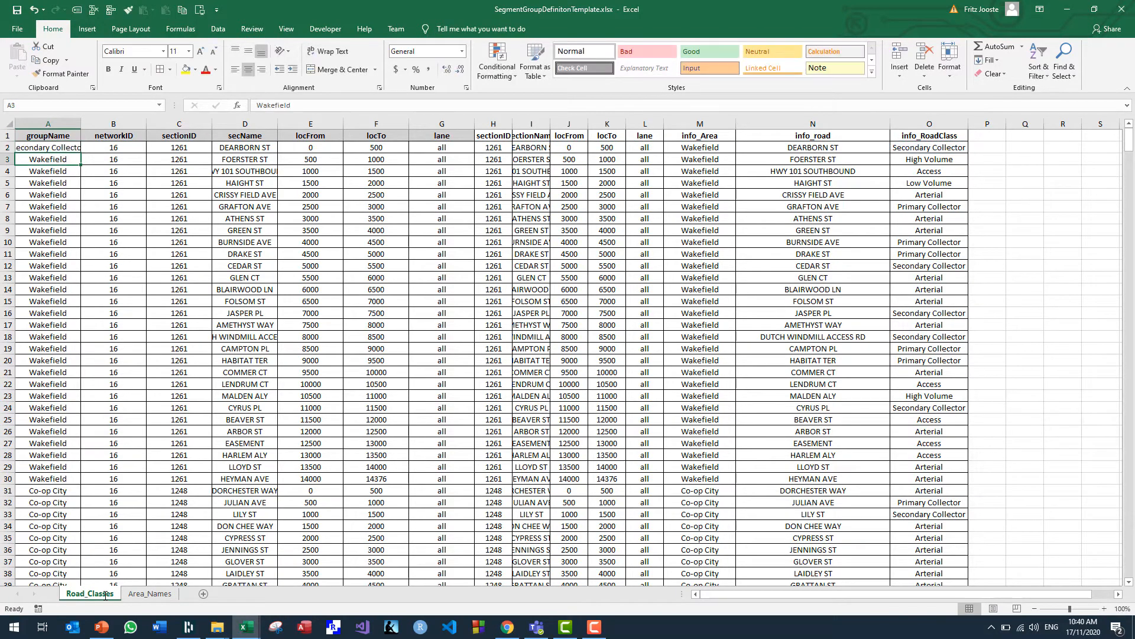
Step: Fill the A2 formula down the entire groupName column
{"action": "right_click", "coordinate": [1, 446]}
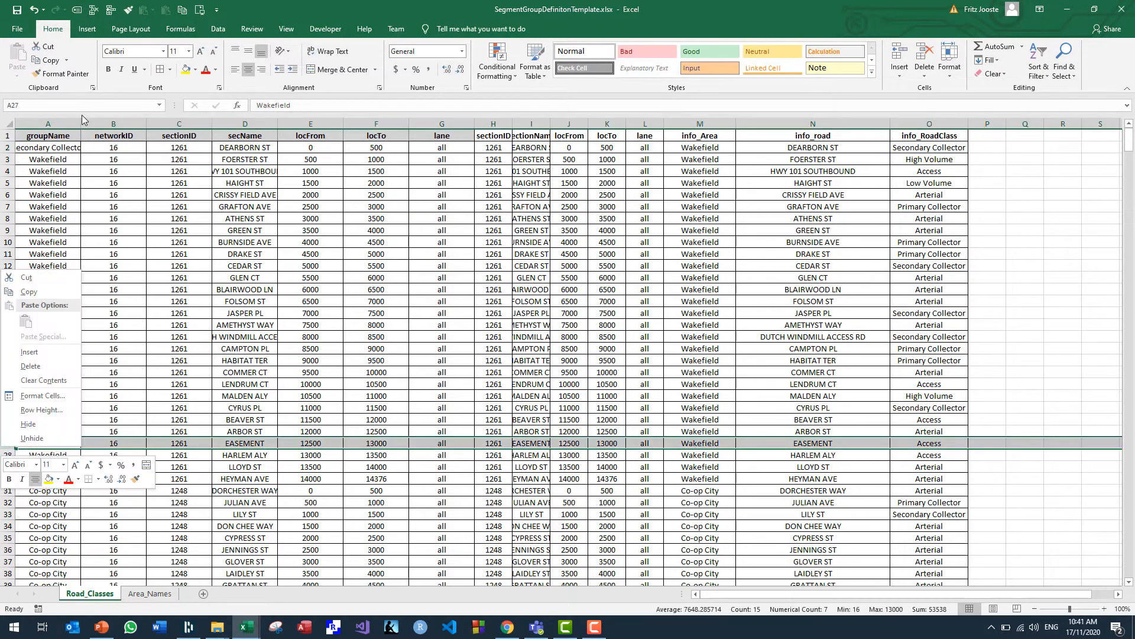
{"action": "key", "text": "Escape"}
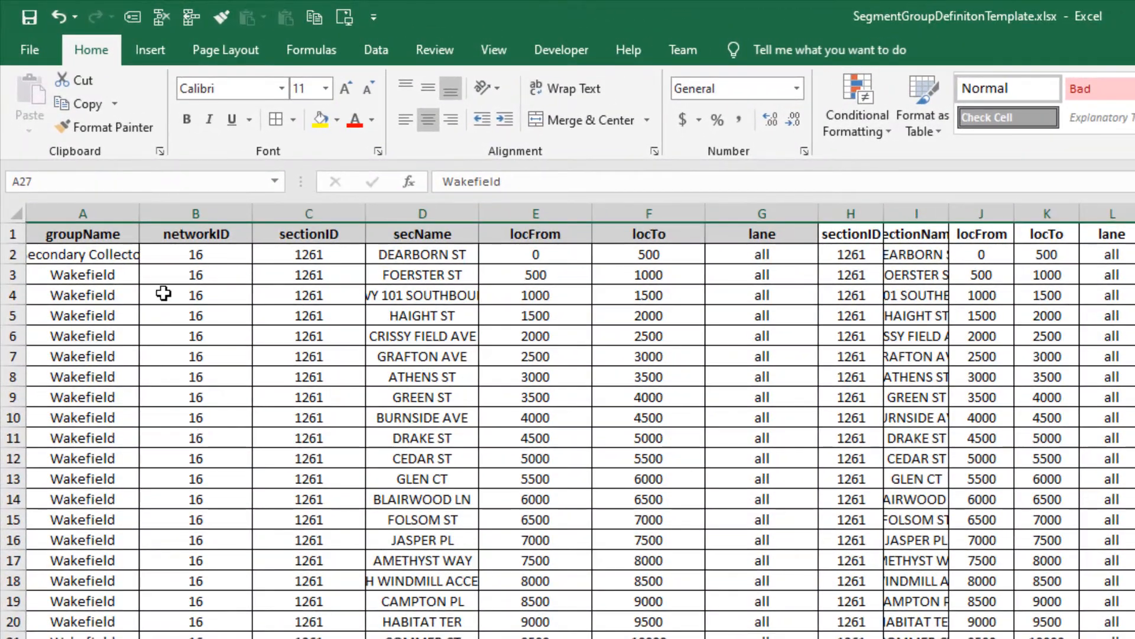
{"action": "left_click", "coordinate": [148, 273]}
{"action": "left_click_drag", "start_coordinate": [140, 217], "coordinate": [169, 217]}
{"action": "left_click", "coordinate": [147, 253]}
{"action": "key", "text": "ctrl+shift+Down"}
{"action": "key", "text": "ctrl+d"}
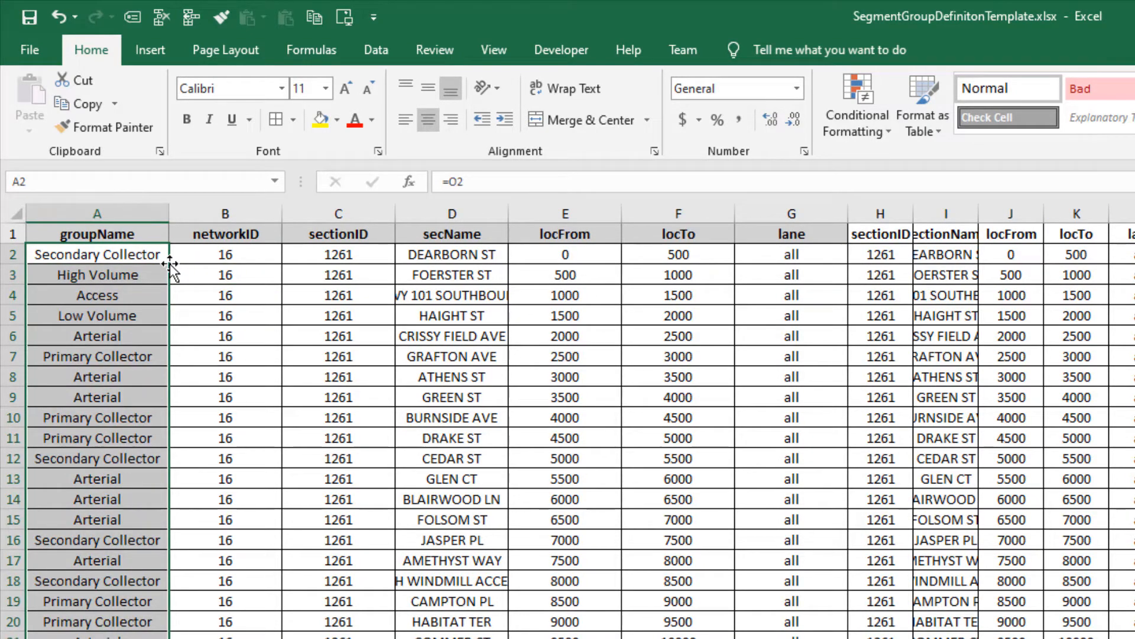
Step: Copy the groupName column and paste it back as values only
{"action": "left_click", "coordinate": [80, 104]}
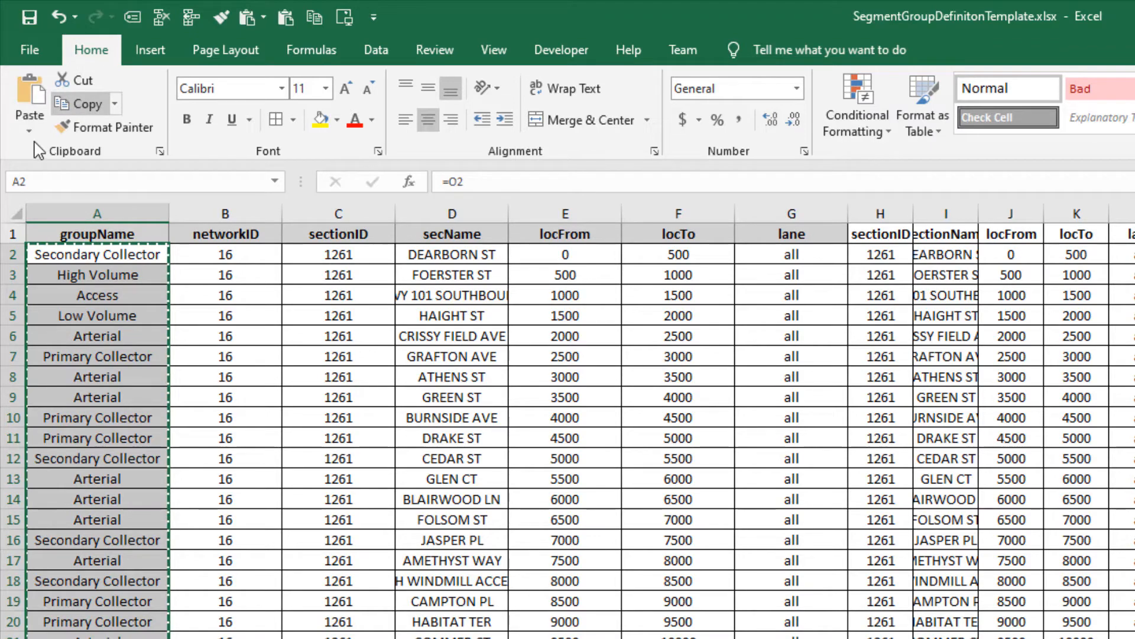
{"action": "left_click", "coordinate": [29, 123]}
{"action": "left_click", "coordinate": [26, 259]}
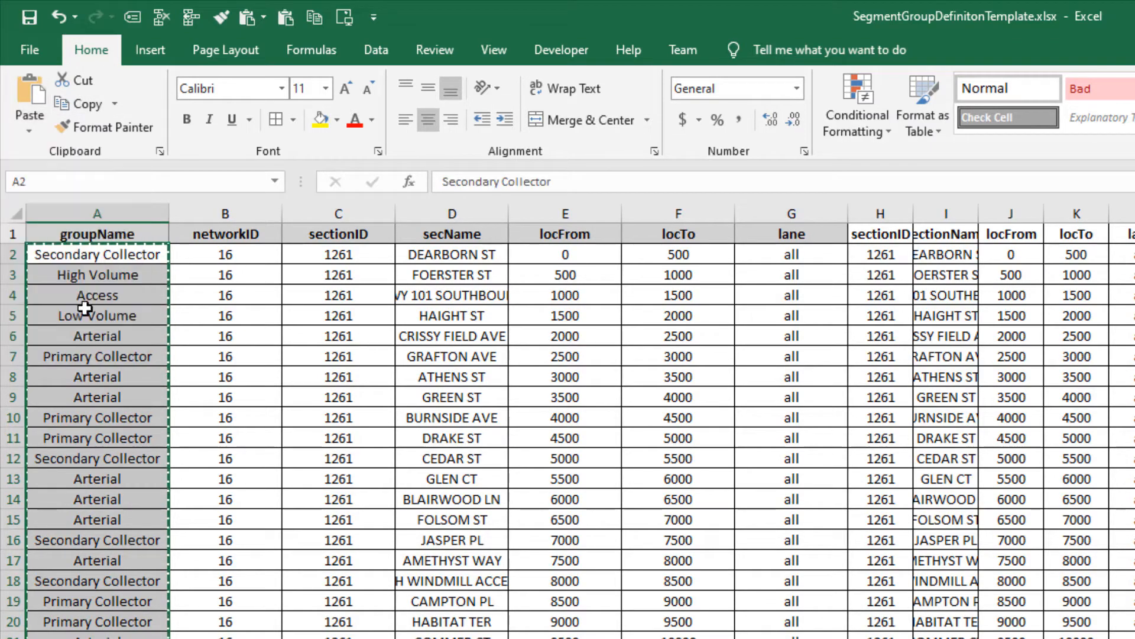
{"action": "left_click", "coordinate": [233, 441]}
{"action": "key", "text": "Escape"}
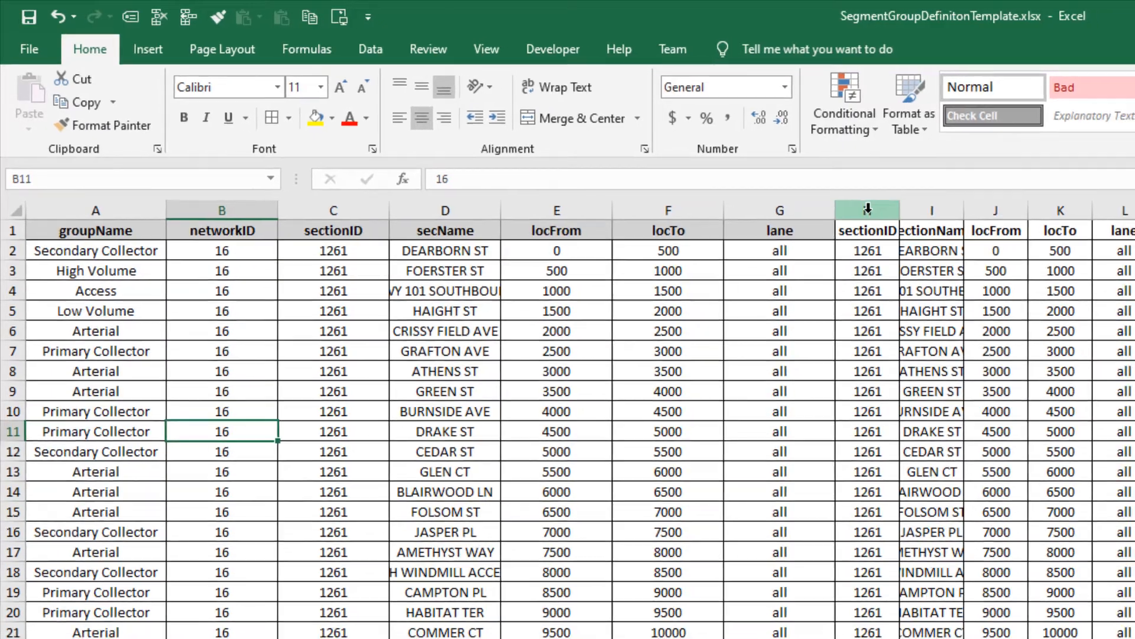
Step: Delete columns H to O from the Road_Classes sheet
{"action": "left_click_drag", "start_coordinate": [867, 208], "coordinate": [963, 124]}
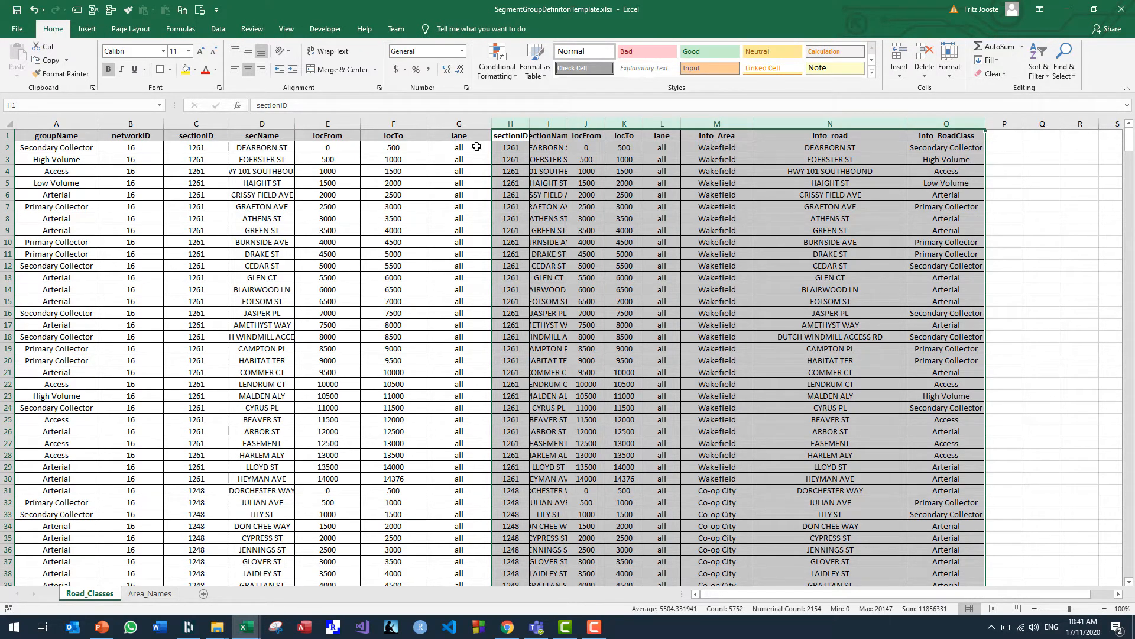
{"action": "left_click", "coordinate": [926, 59]}
{"action": "left_click", "coordinate": [587, 264]}
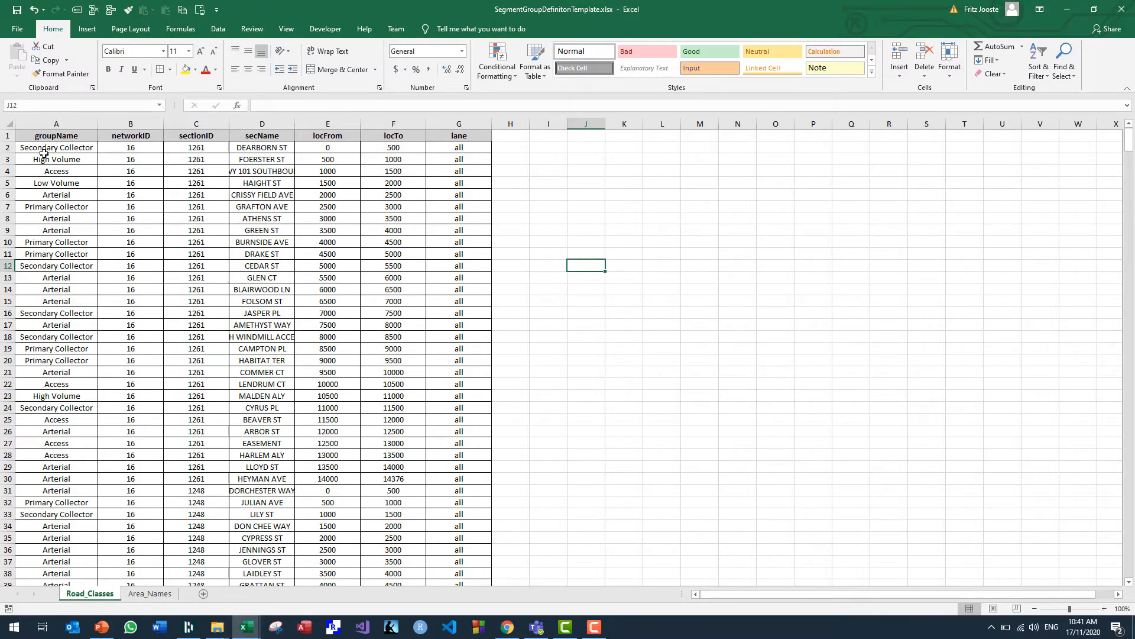
Step: Delete columns H to O from the Area_Names sheet and save the workbook
{"action": "left_click", "coordinate": [152, 596]}
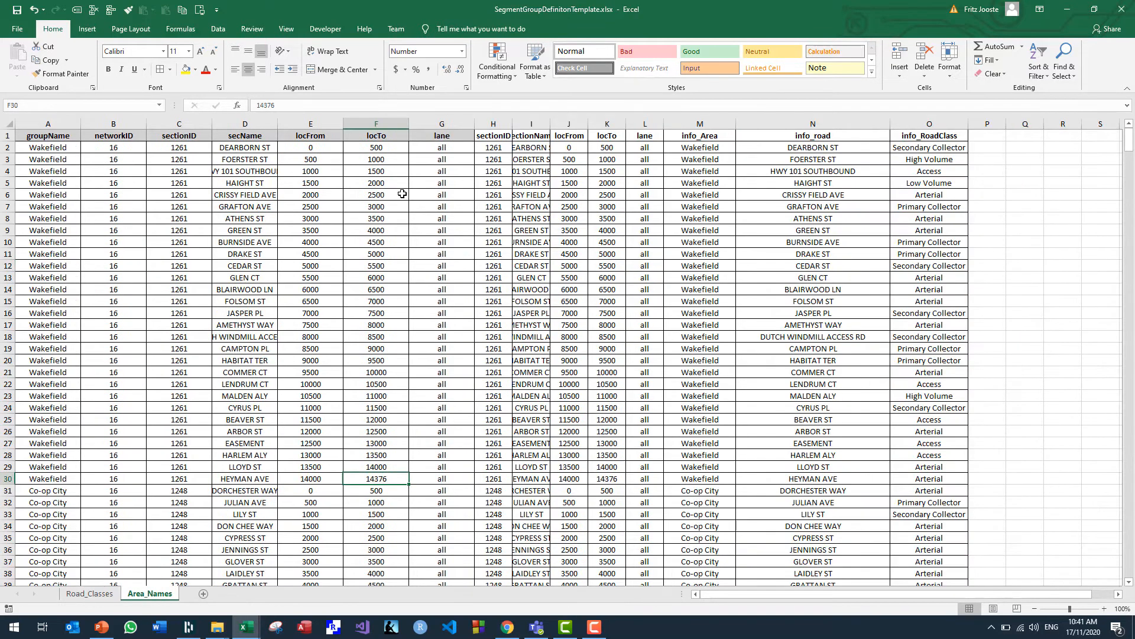
{"action": "left_click_drag", "start_coordinate": [498, 122], "coordinate": [935, 123]}
{"action": "left_click", "coordinate": [923, 67]}
{"action": "left_click", "coordinate": [729, 322]}
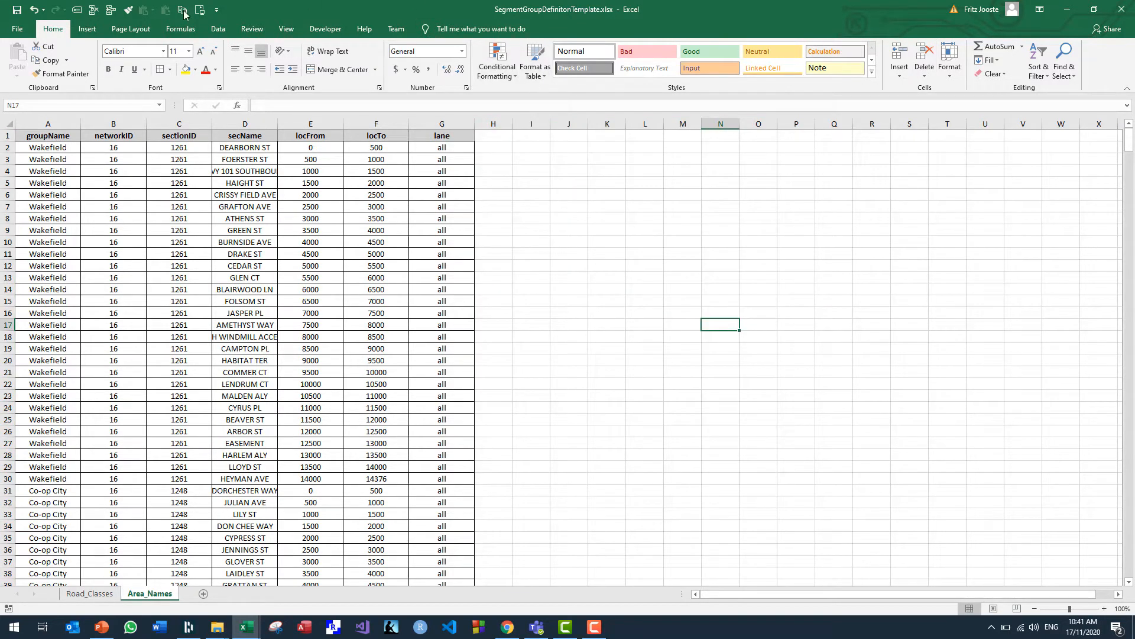
{"action": "left_click", "coordinate": [18, 12]}
{"action": "left_click", "coordinate": [560, 287]}
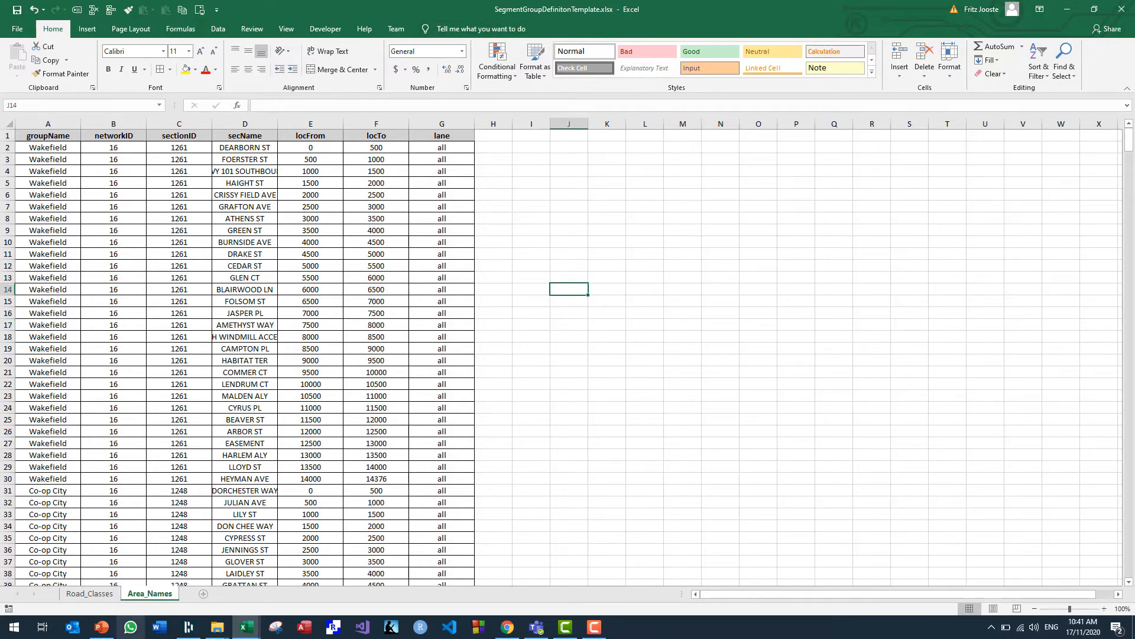
Step: Switch to the JunoViewer browser tab and upload SegmentGroupDefinitonTemplate.xlsx as a file
{"action": "left_click", "coordinate": [507, 628]}
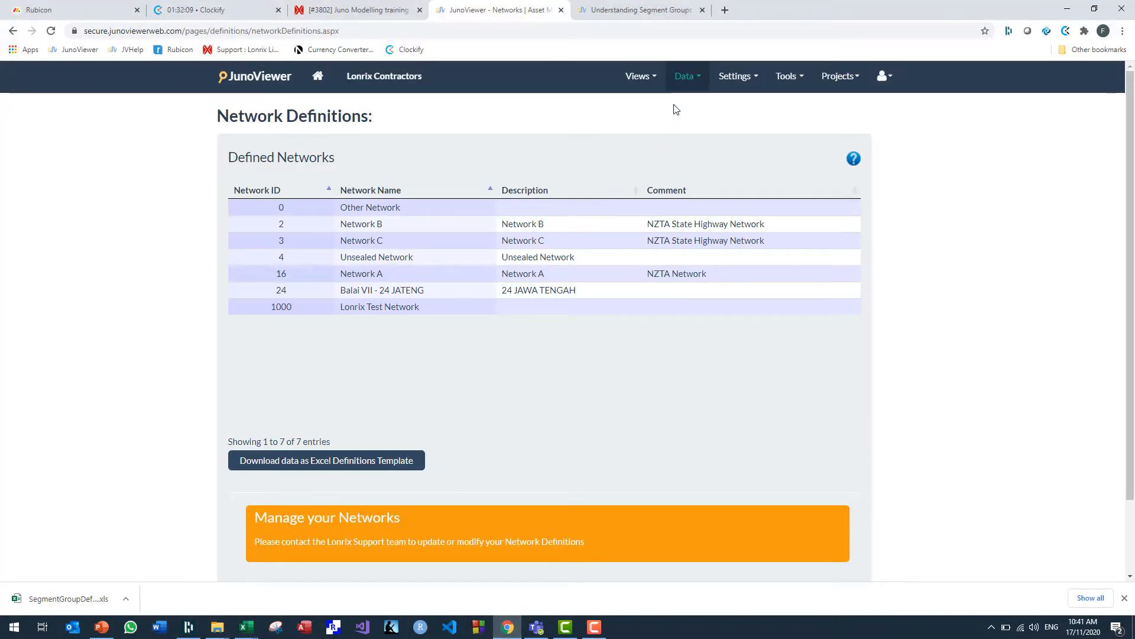
{"action": "left_click", "coordinate": [886, 81]}
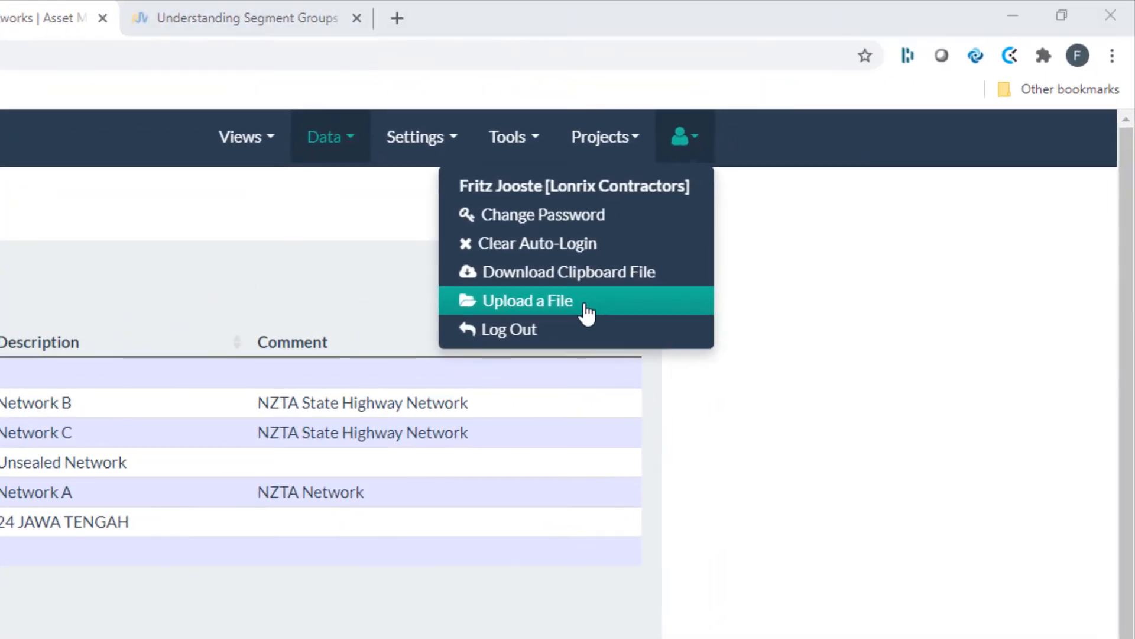
{"action": "left_click", "coordinate": [587, 314]}
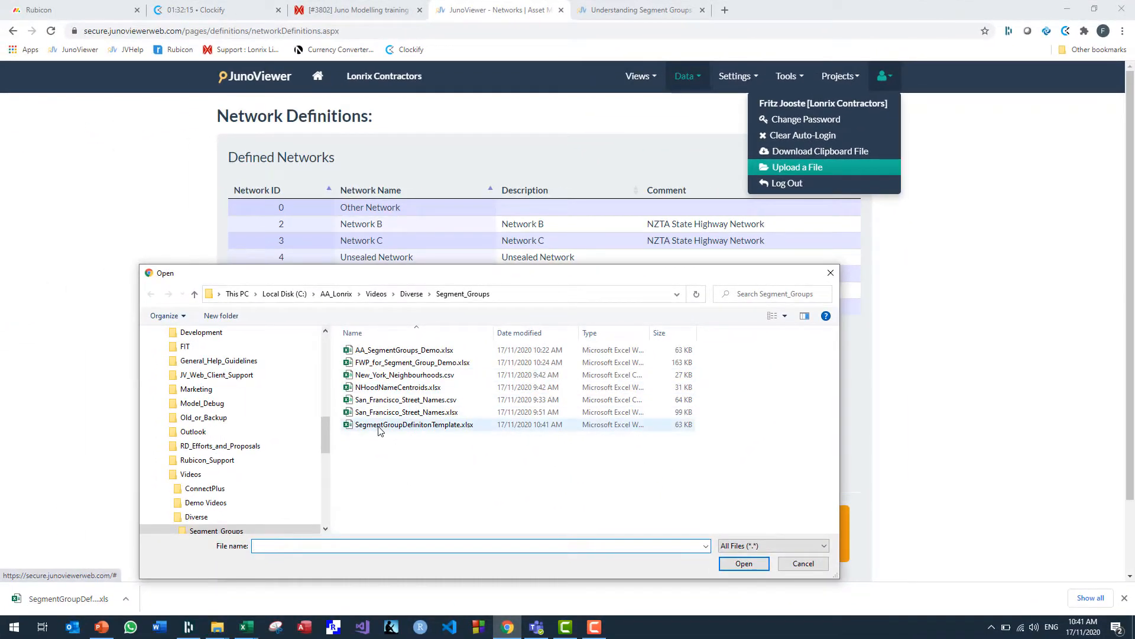
{"action": "double_click", "coordinate": [429, 424]}
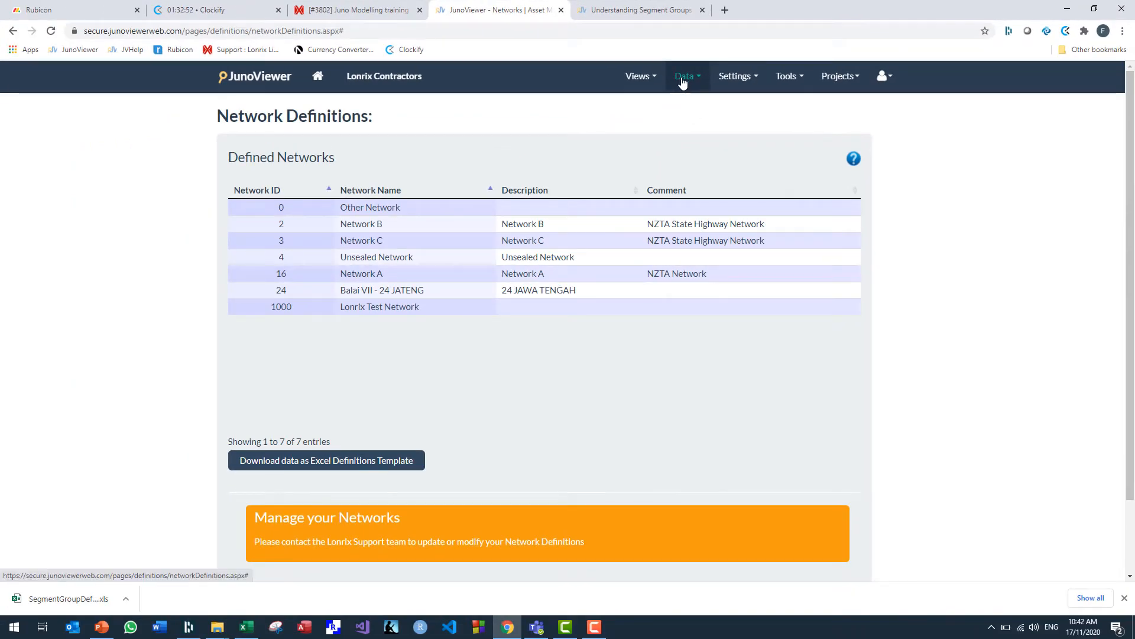
Step: Open Segment Group Definitions and import the Road_Classes sheet with group category Road_Classes
{"action": "left_click", "coordinate": [685, 76]}
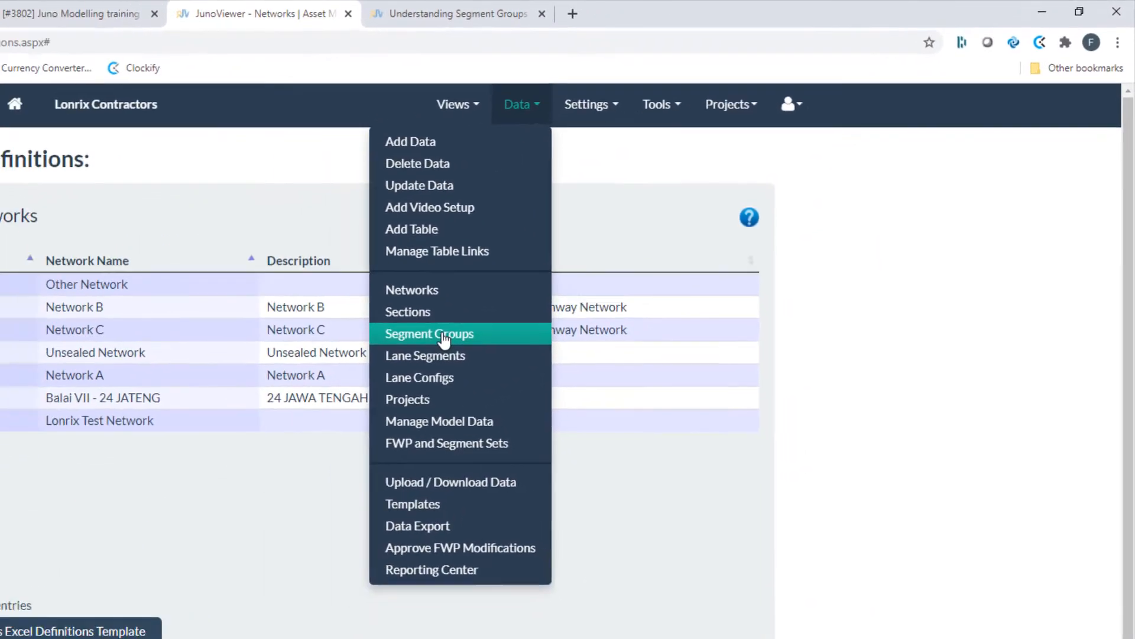
{"action": "left_click", "coordinate": [356, 378]}
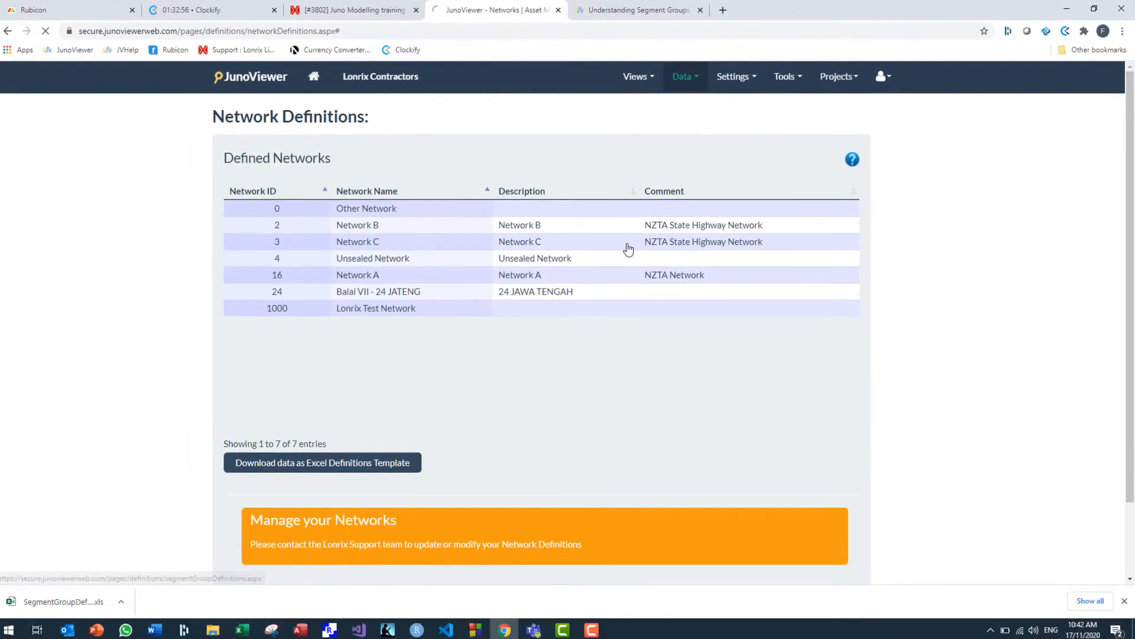
{"action": "left_click", "coordinate": [434, 310]}
{"action": "scroll", "coordinate": [421, 406], "scroll_direction": "down", "scroll_amount": 5}
{"action": "left_click", "coordinate": [421, 406]}
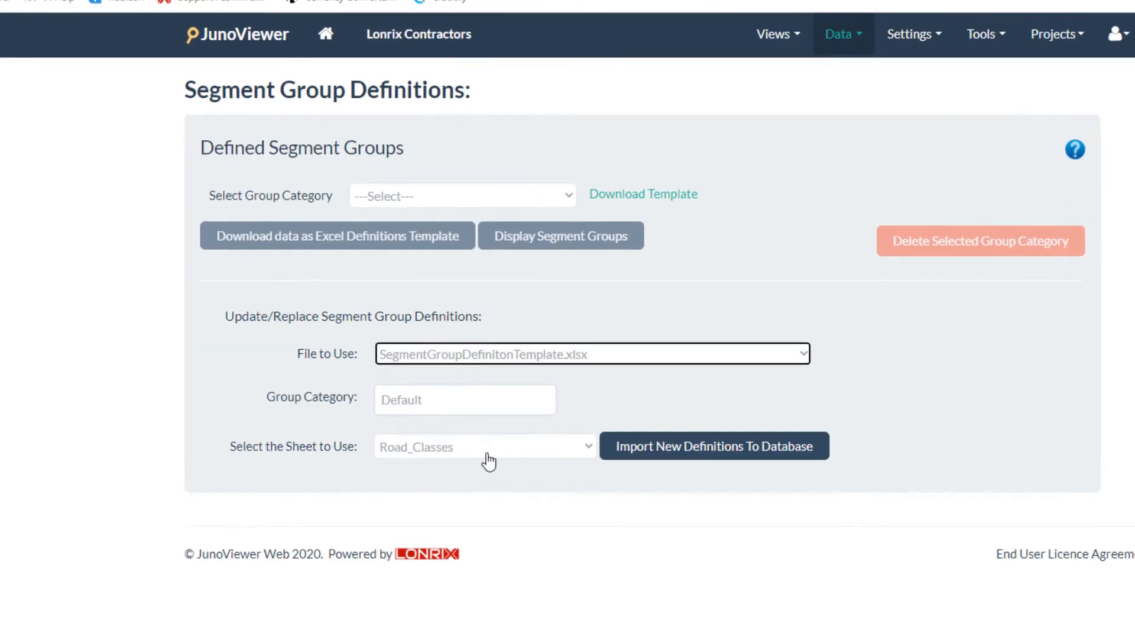
{"action": "left_click", "coordinate": [488, 456]}
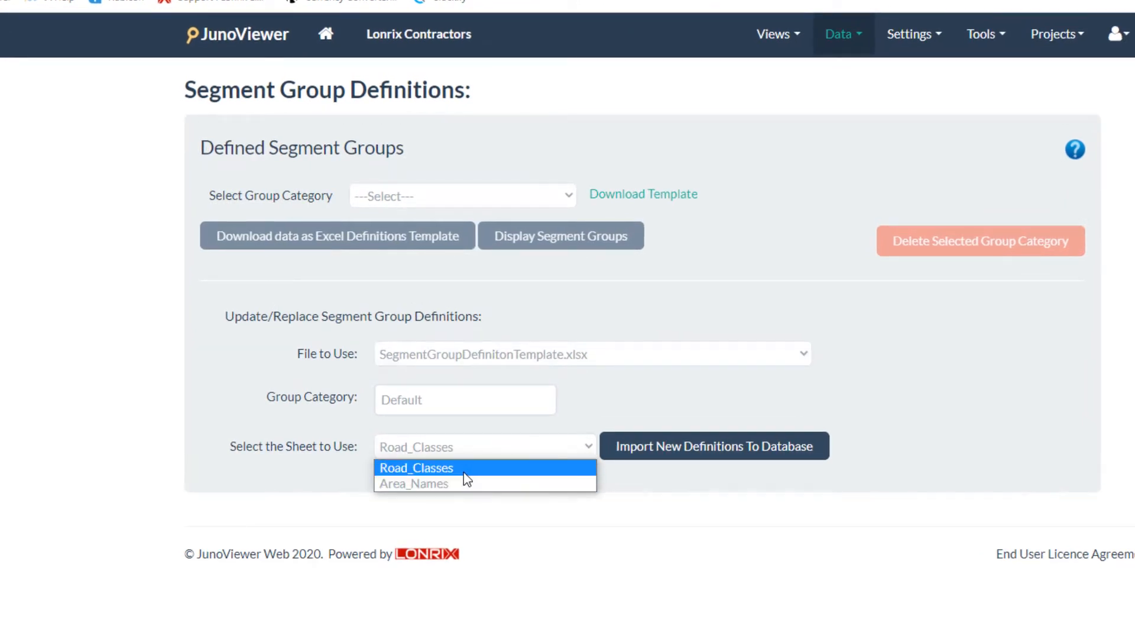
{"action": "left_click", "coordinate": [464, 472]}
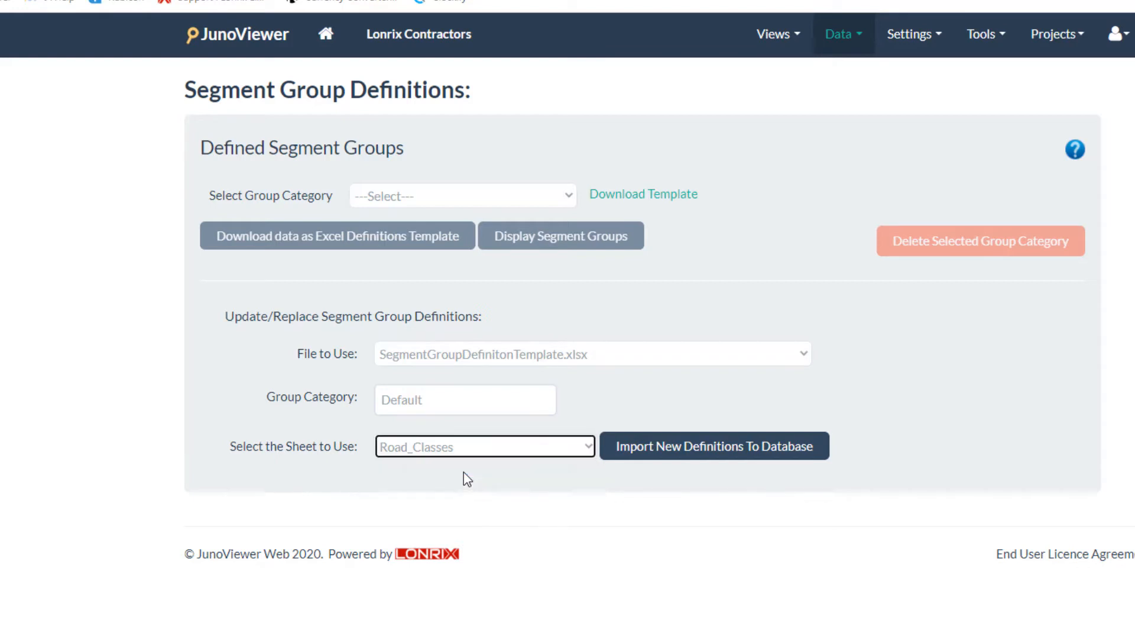
{"action": "left_click", "coordinate": [460, 406]}
{"action": "left_click_drag", "start_coordinate": [458, 404], "coordinate": [325, 408]}
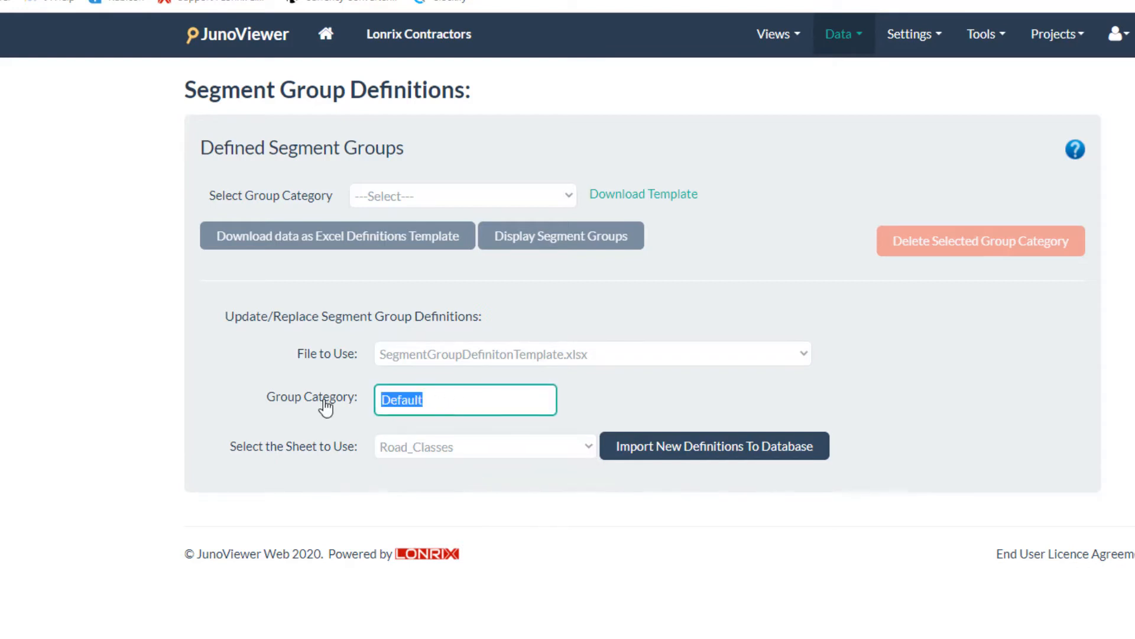
{"action": "type", "text": "Road_Classes"}
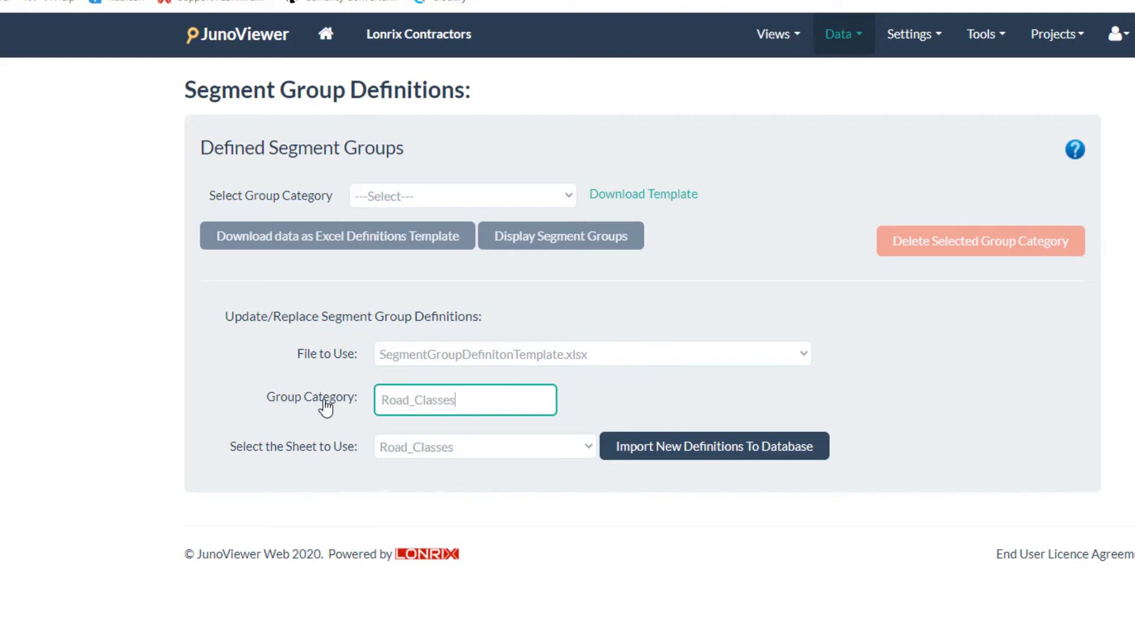
{"action": "left_click", "coordinate": [718, 451]}
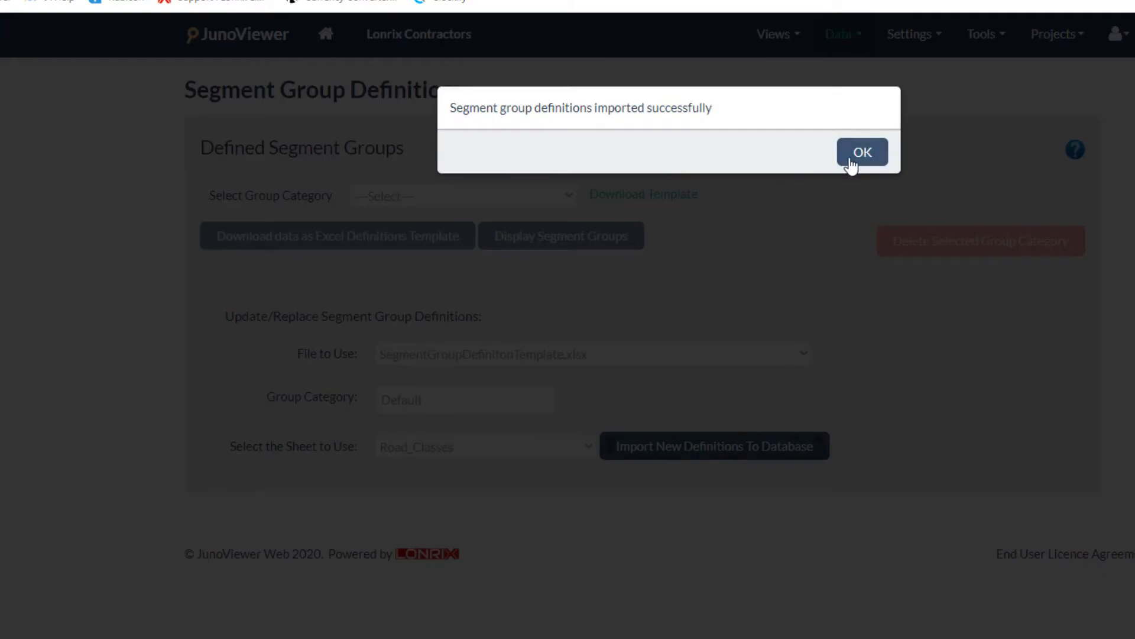
{"action": "left_click", "coordinate": [862, 154]}
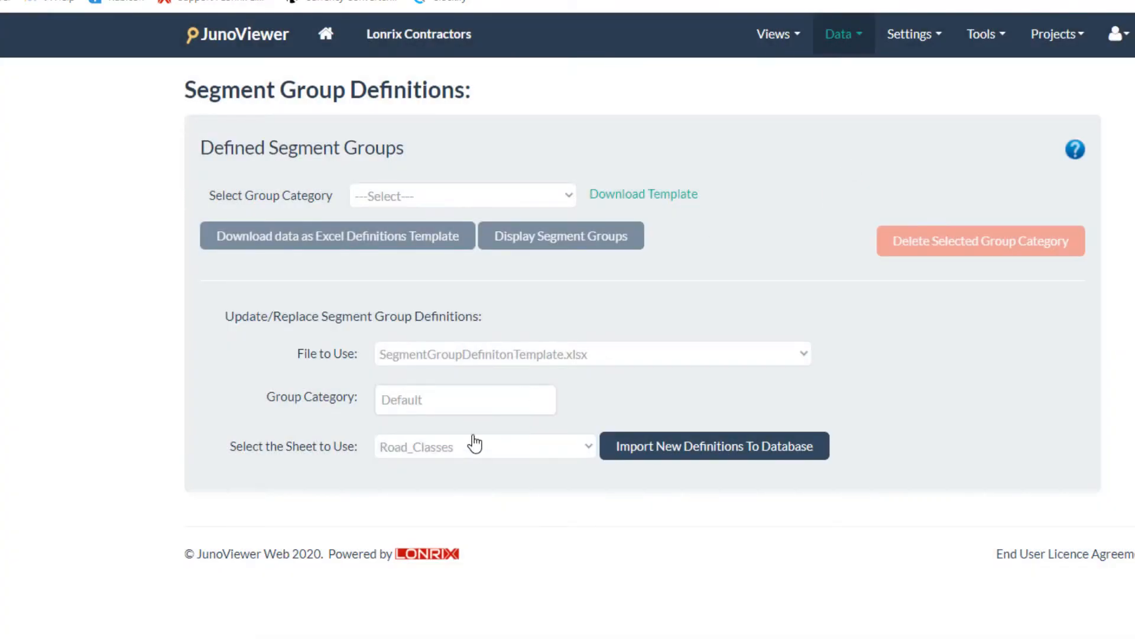
Step: Import the Area_Names sheet with group category Neighbourhoods
{"action": "left_click", "coordinate": [460, 452]}
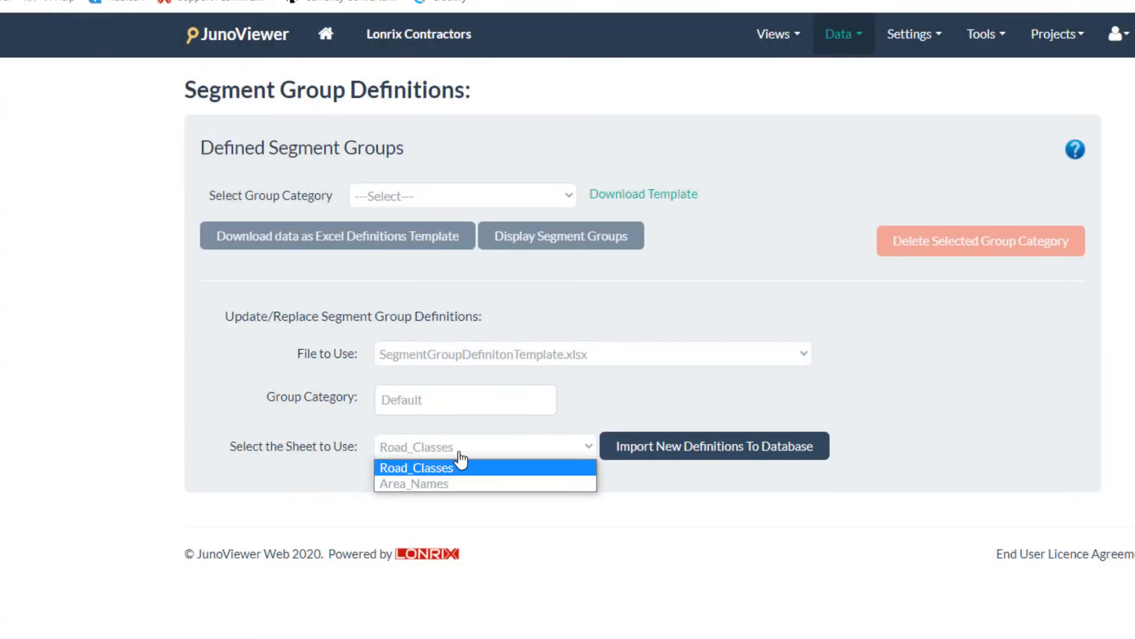
{"action": "left_click", "coordinate": [438, 483]}
{"action": "double_click", "coordinate": [454, 396]}
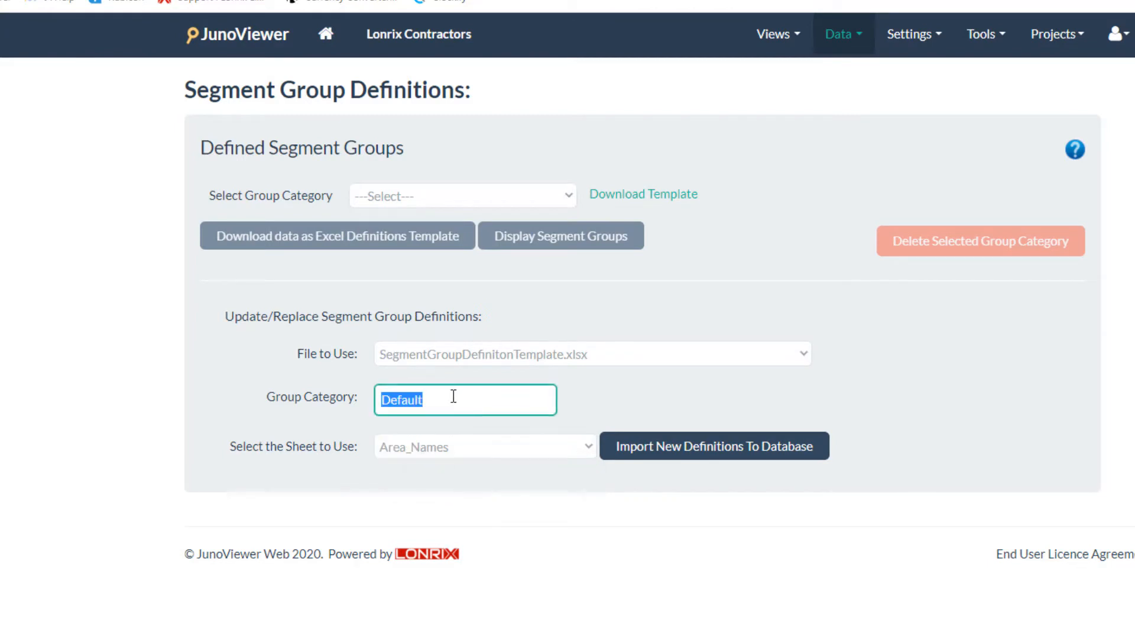
{"action": "type", "text": "Area_NM"}
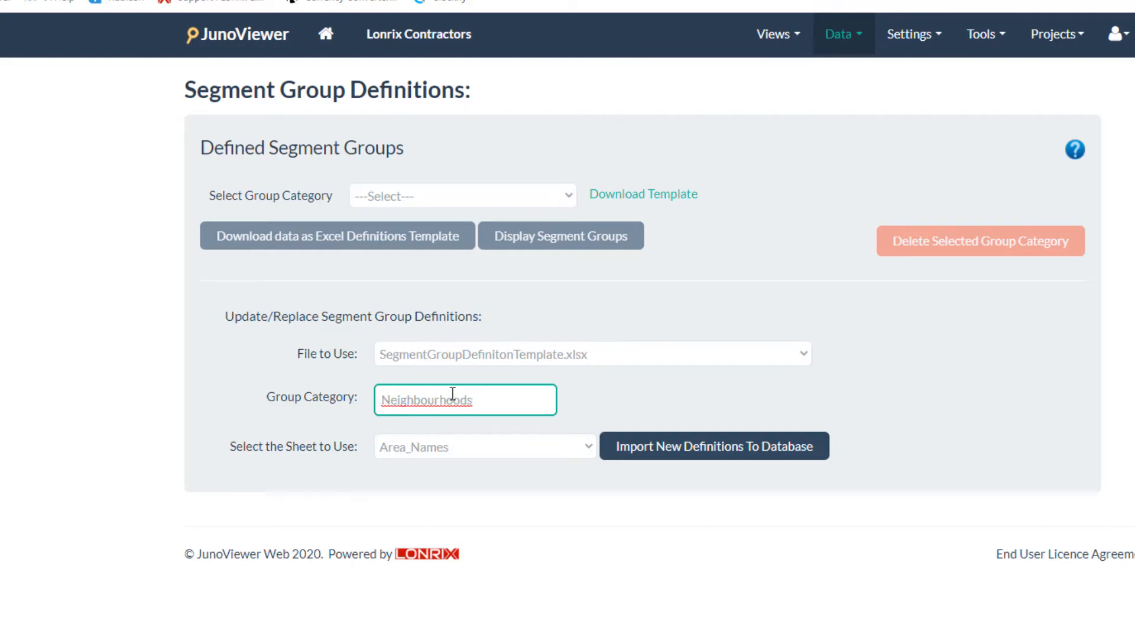
{"action": "left_click", "coordinate": [697, 455]}
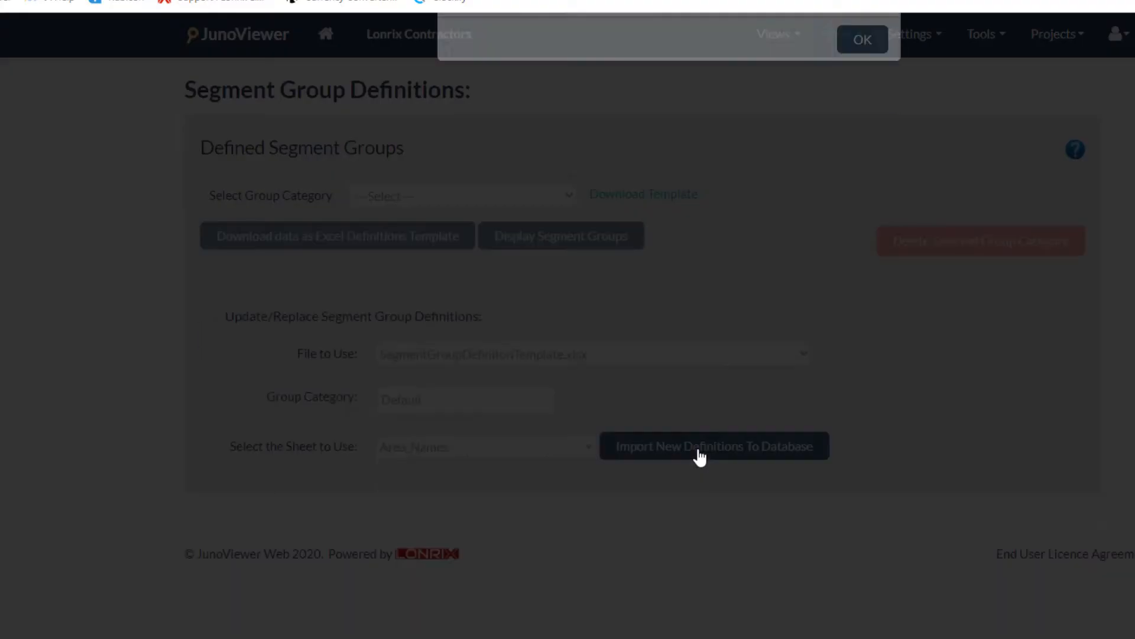
{"action": "left_click", "coordinate": [868, 153]}
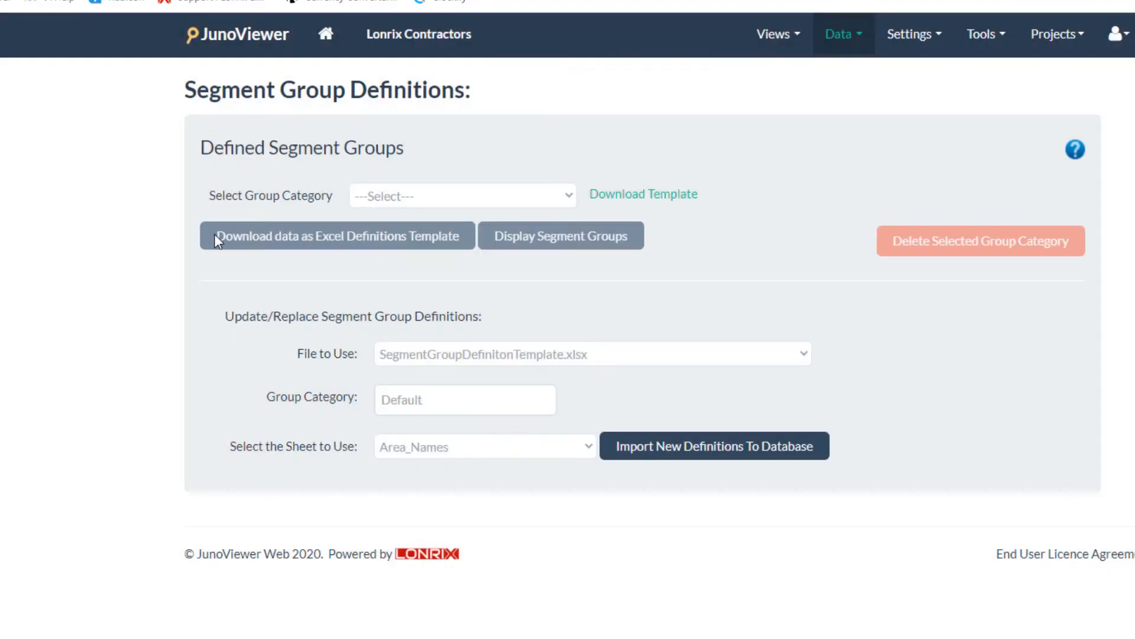
Step: Display the segment groups of the Neighbourhoods category and scroll through them
{"action": "left_click", "coordinate": [535, 196]}
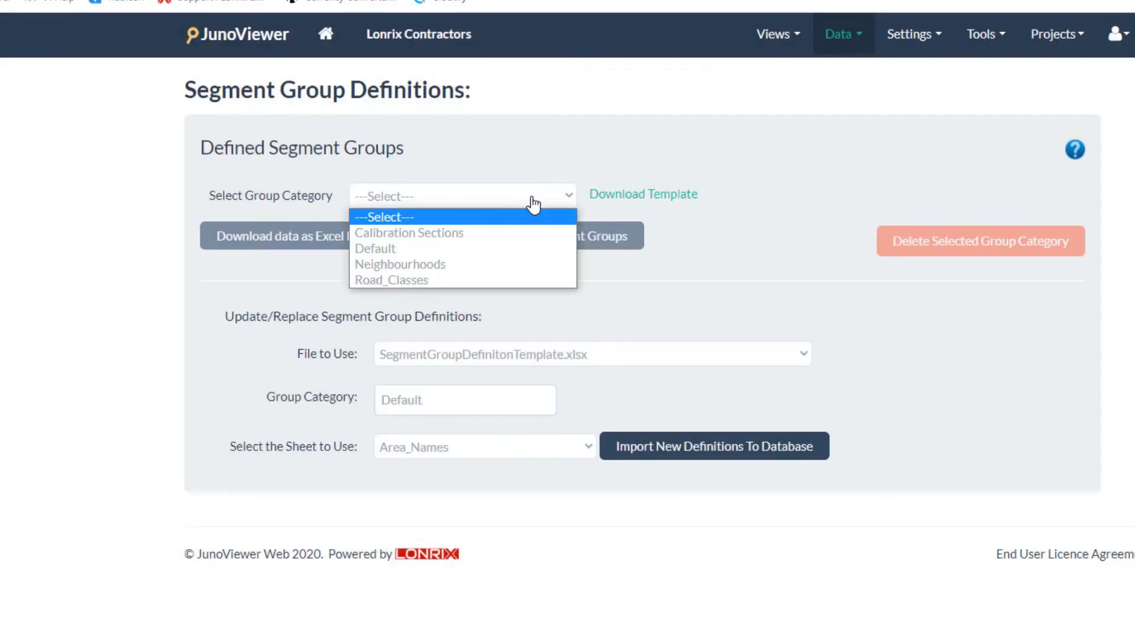
{"action": "left_click", "coordinate": [452, 265]}
{"action": "left_click", "coordinate": [540, 240]}
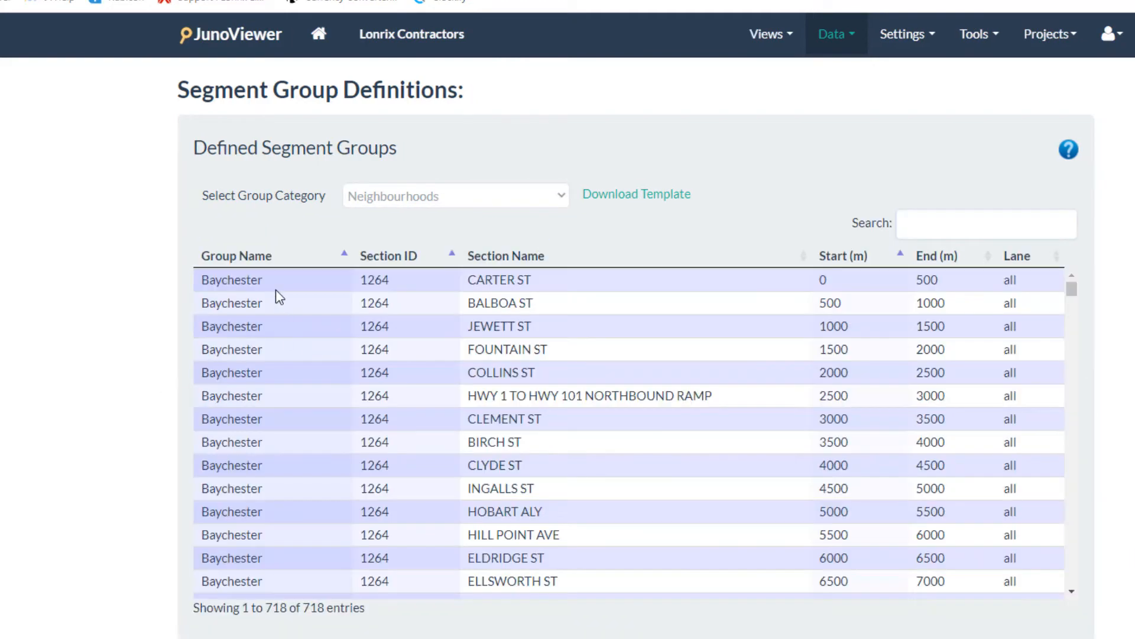
{"action": "scroll", "coordinate": [690, 398], "scroll_direction": "down", "scroll_amount": 20}
{"action": "scroll", "coordinate": [688, 406], "scroll_direction": "down", "scroll_amount": 10}
Step: Display the segment groups of the Road_Classes category and scroll through them
{"action": "left_click", "coordinate": [519, 203]}
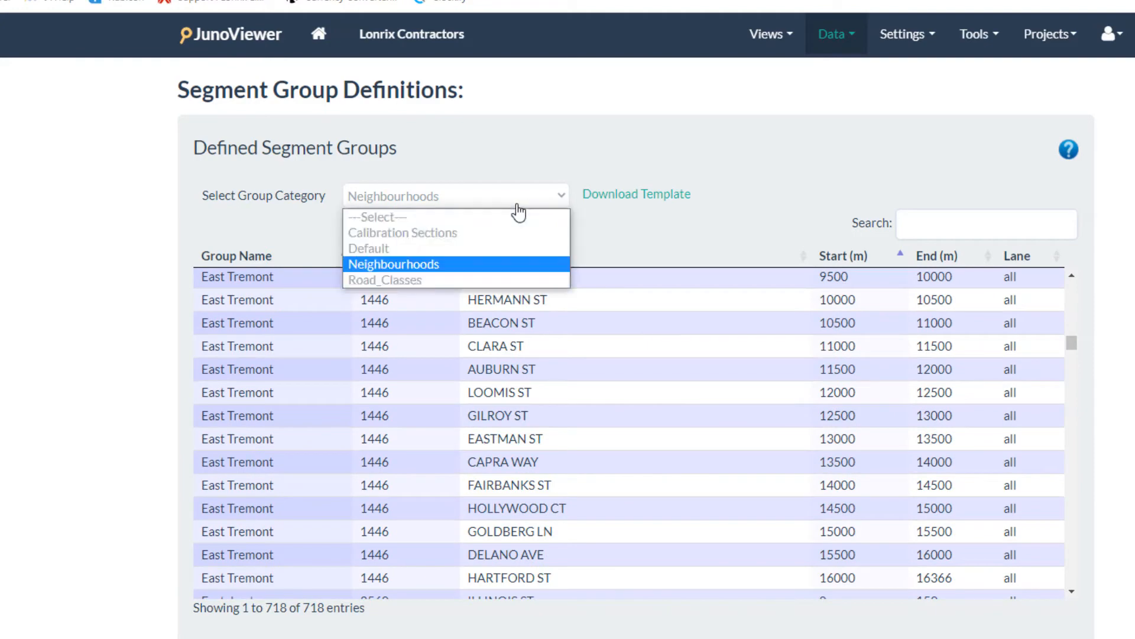
{"action": "left_click", "coordinate": [471, 282]}
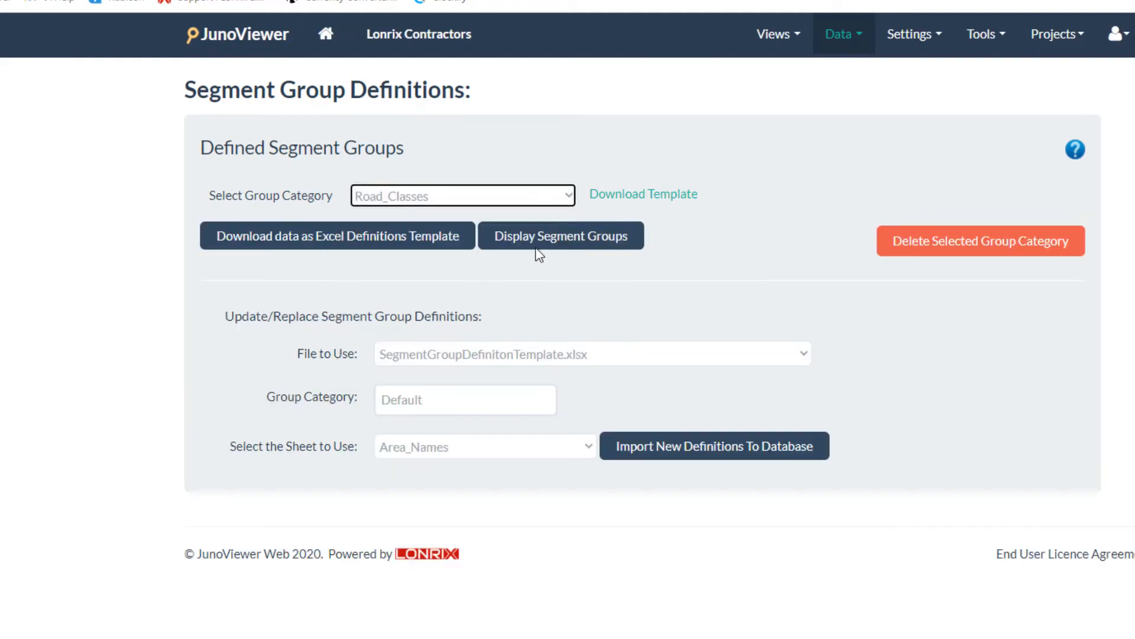
{"action": "left_click", "coordinate": [569, 239]}
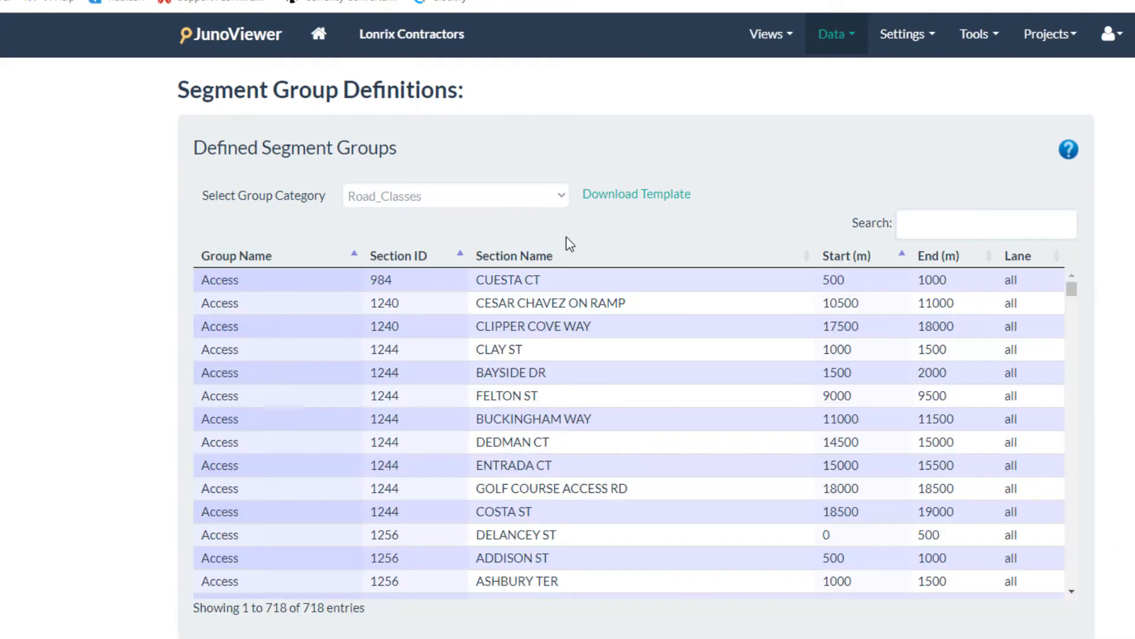
{"action": "scroll", "coordinate": [236, 337], "scroll_direction": "down", "scroll_amount": 20}
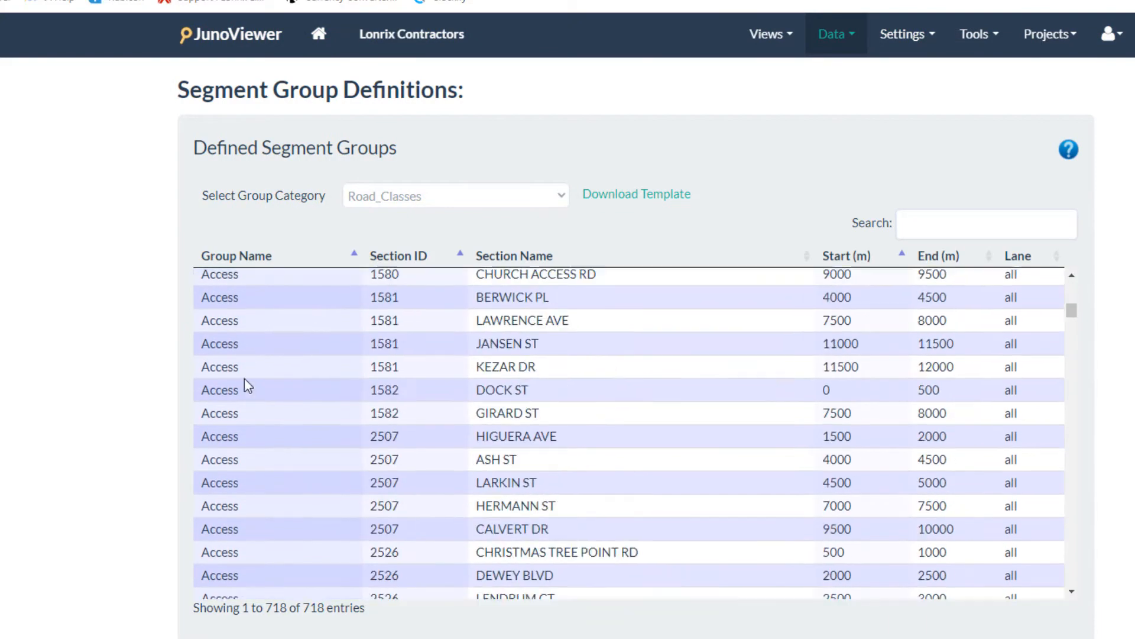
{"action": "scroll", "coordinate": [249, 408], "scroll_direction": "down", "scroll_amount": 20}
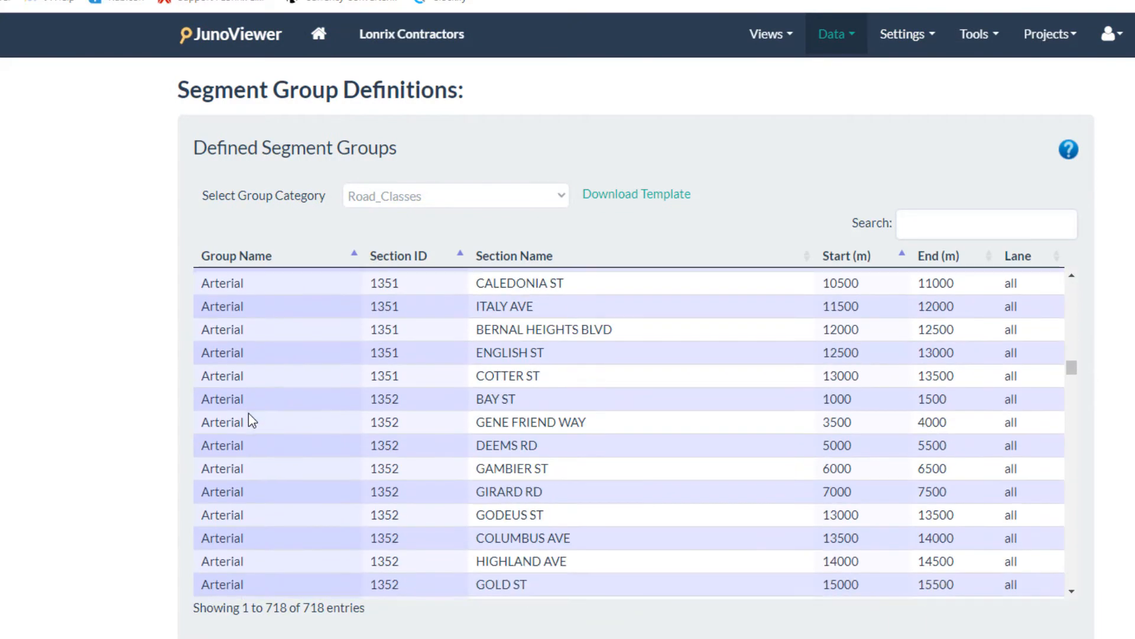
{"action": "scroll", "coordinate": [248, 413], "scroll_direction": "down", "scroll_amount": 6}
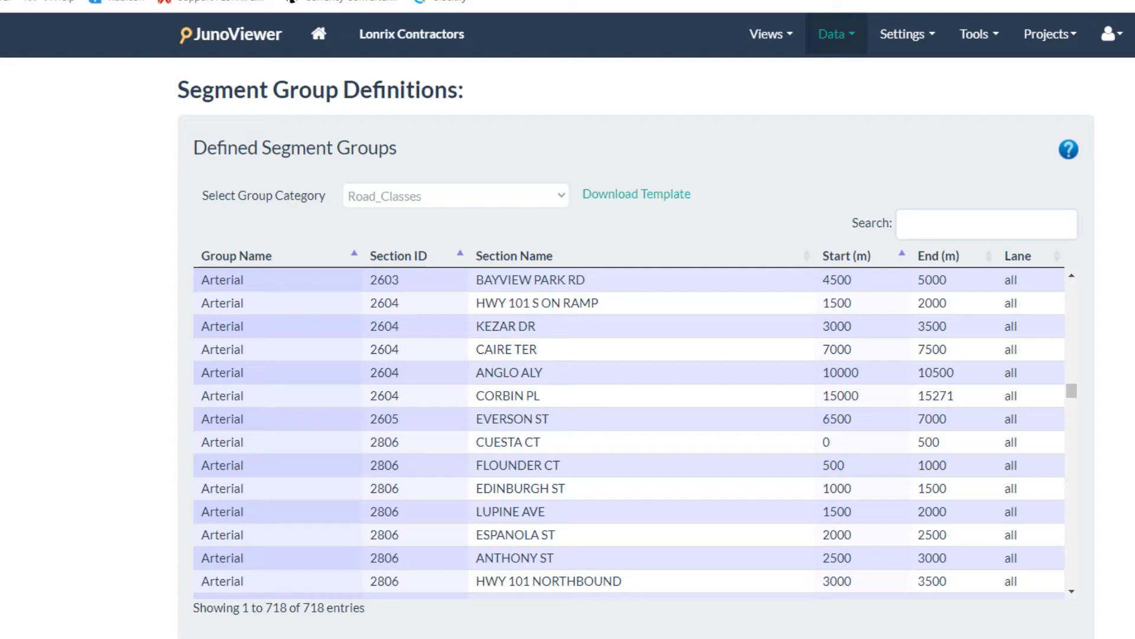
Step: Open the Group Compare view and draw a High Low Graph of Rut in LWP for the Neighbourhoods category
{"action": "left_click", "coordinate": [764, 36]}
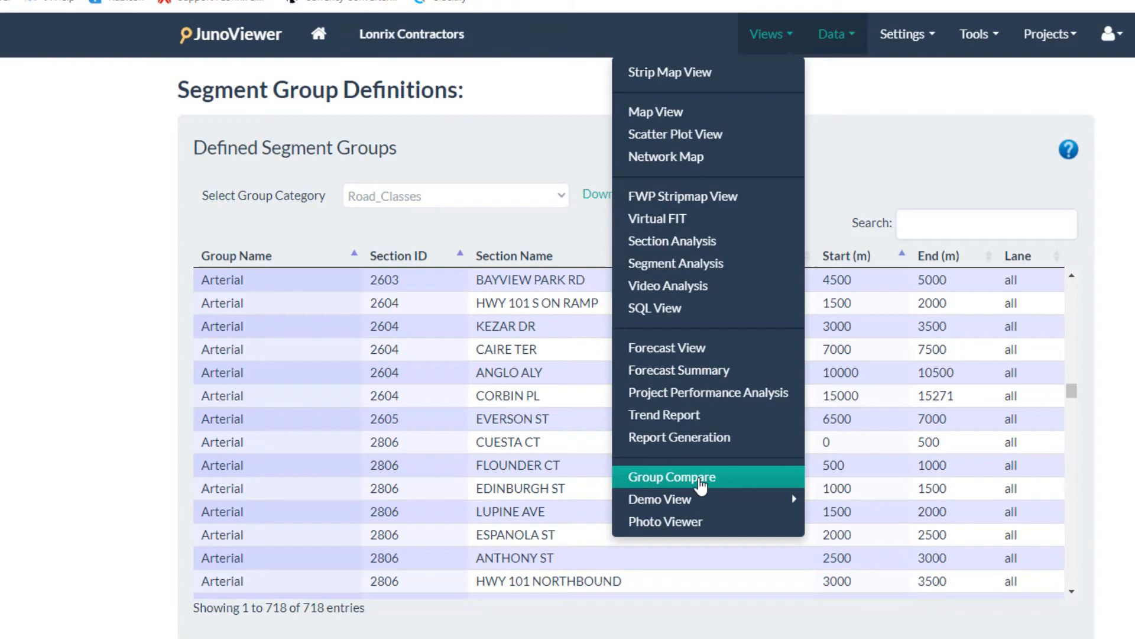
{"action": "left_click", "coordinate": [701, 478]}
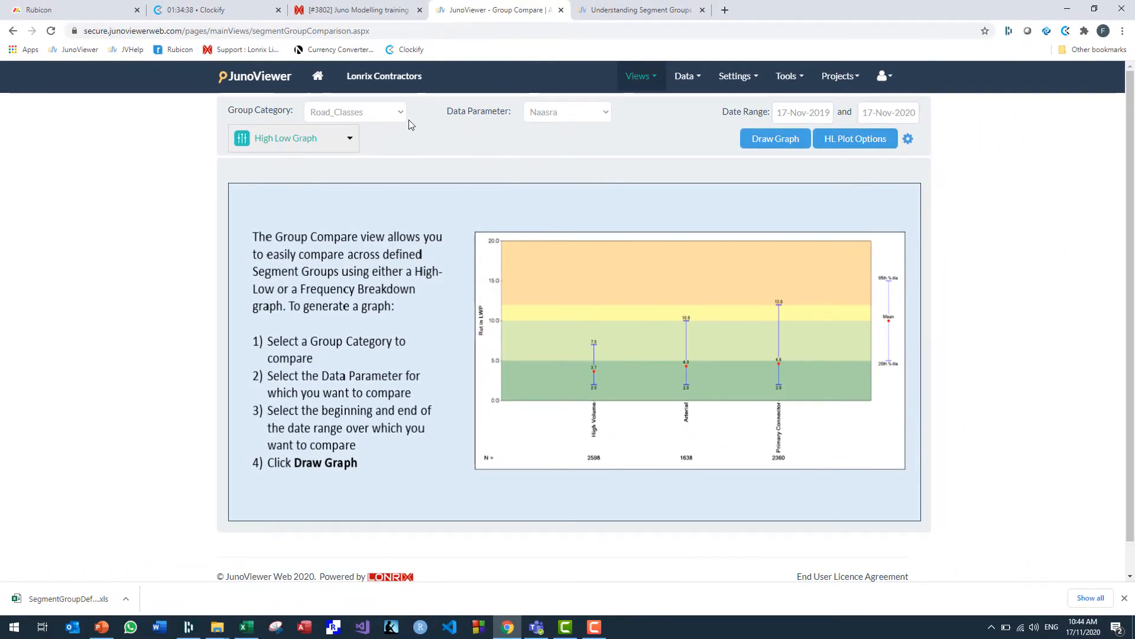
{"action": "left_click", "coordinate": [366, 117]}
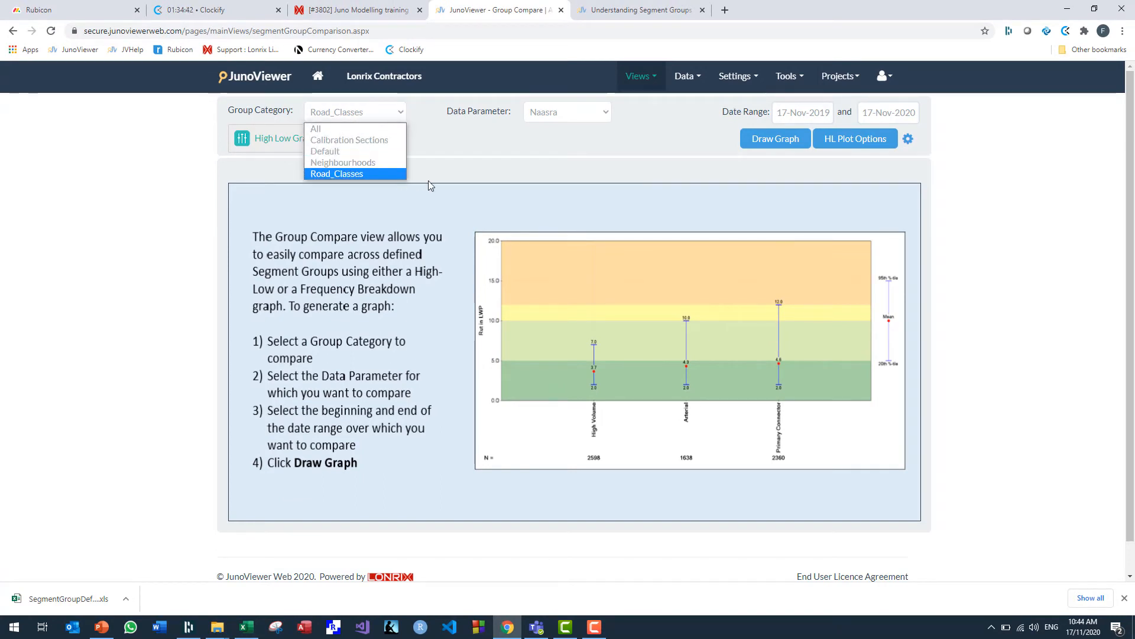
{"action": "left_click", "coordinate": [349, 164]}
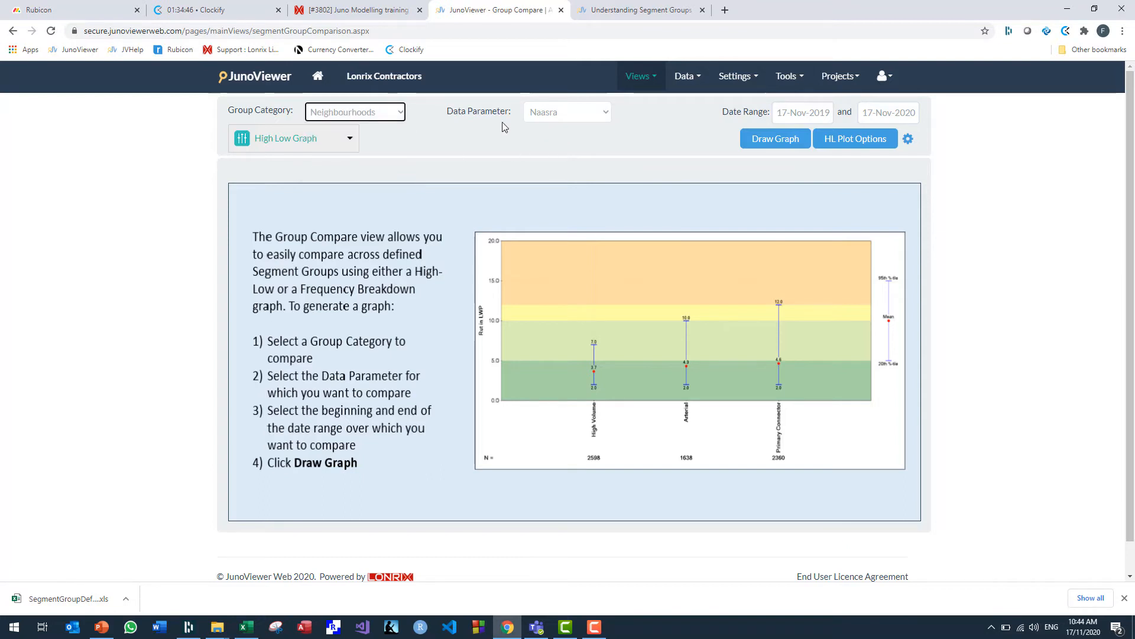
{"action": "left_click", "coordinate": [566, 114]}
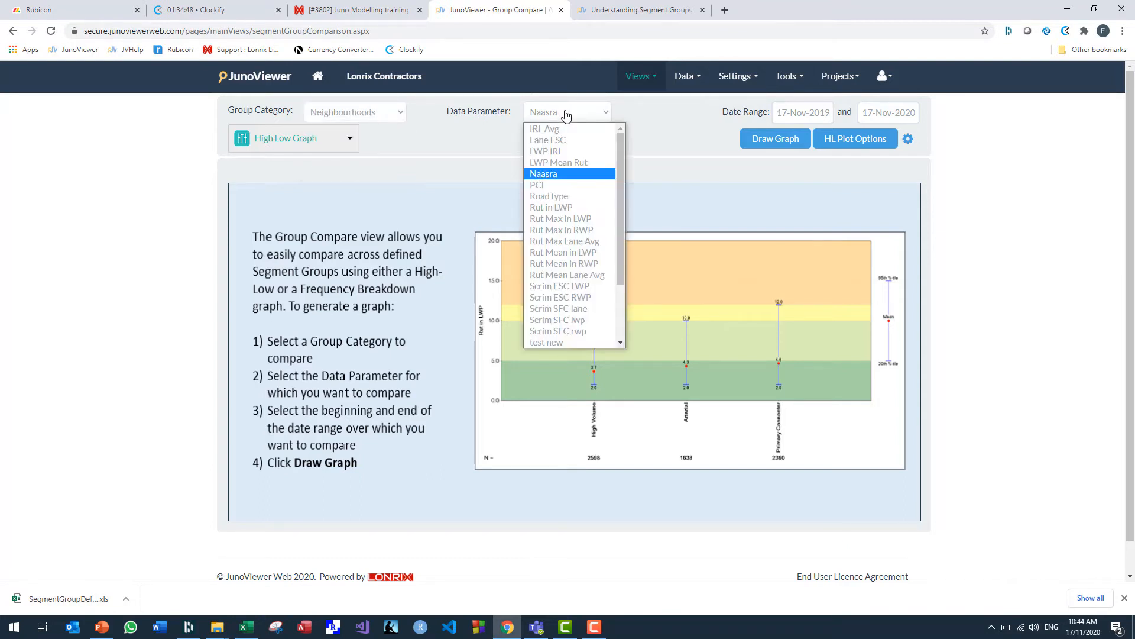
{"action": "left_click", "coordinate": [561, 208]}
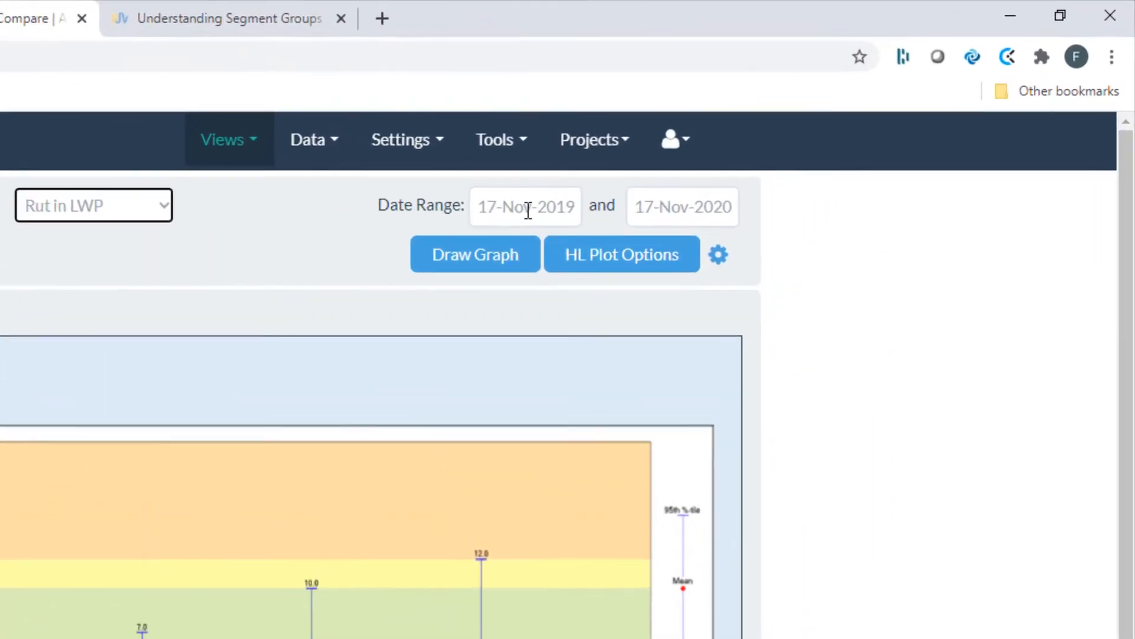
{"action": "left_click", "coordinate": [802, 112]}
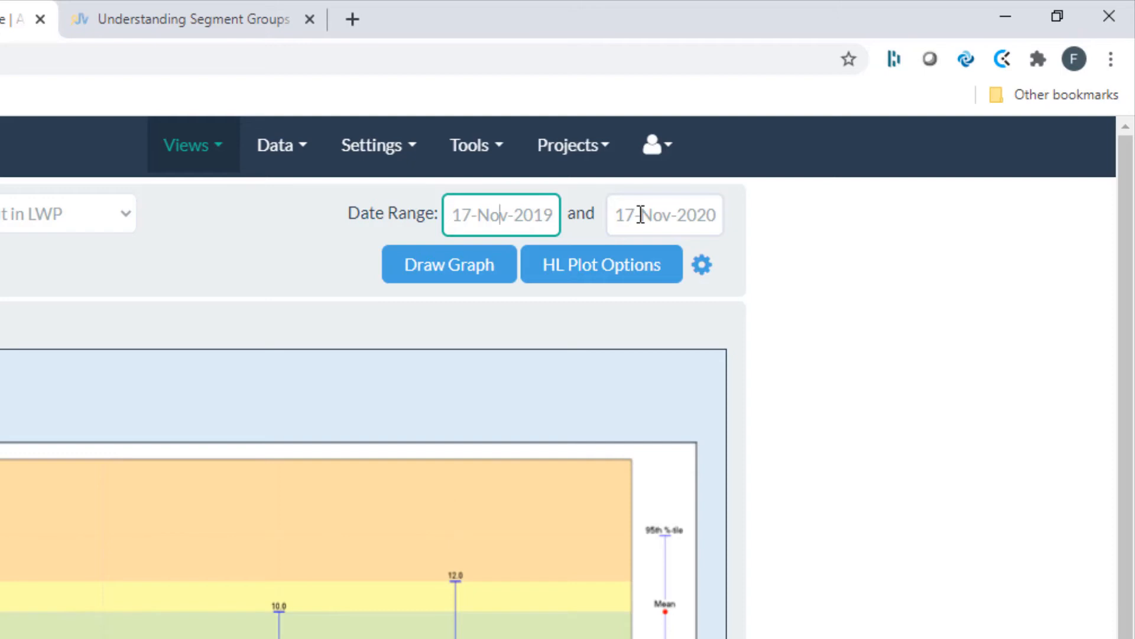
{"action": "left_click", "coordinate": [504, 277]}
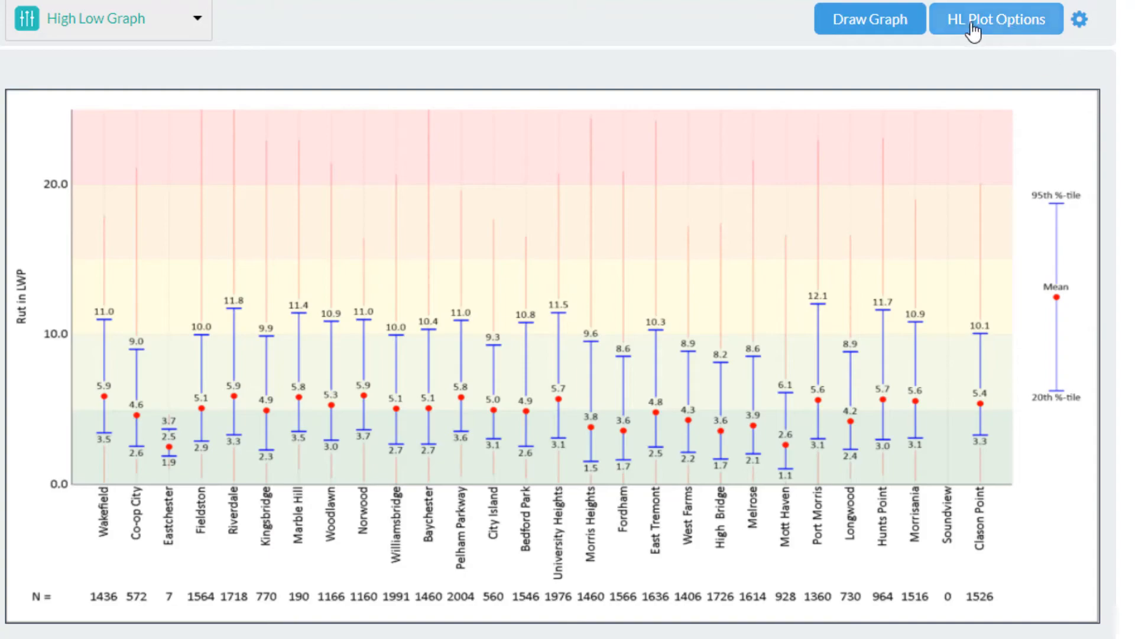
Step: Set the high-low plot to 90th Percentile upper bar, 10th Percentile lower bar, Median Value dot, without min/max tails, and redraw
{"action": "left_click", "coordinate": [996, 27]}
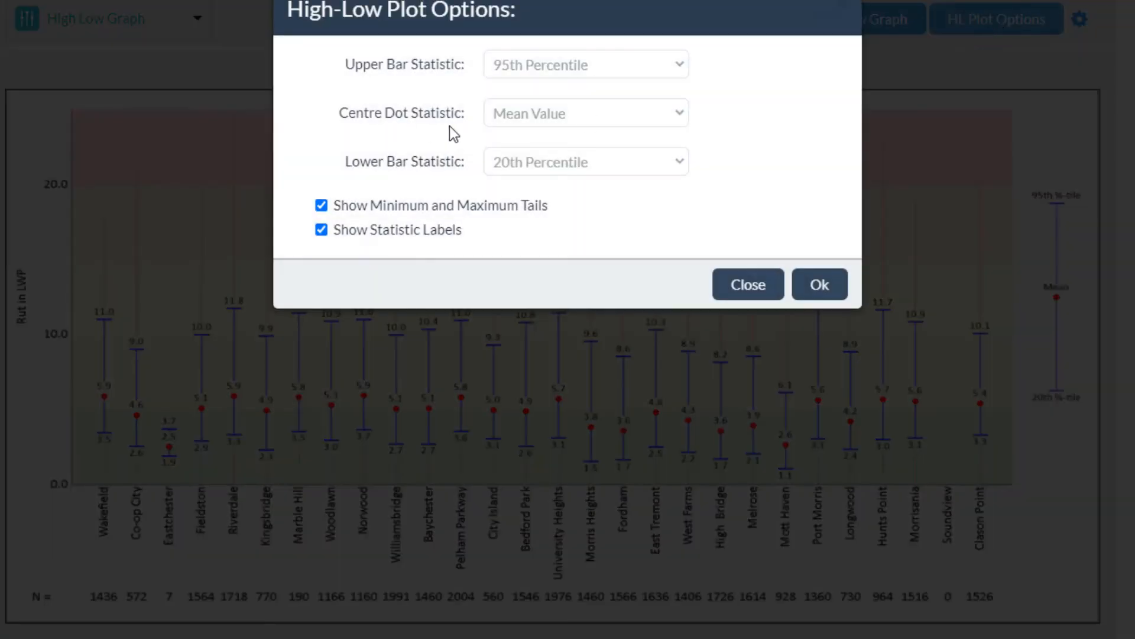
{"action": "left_click", "coordinate": [552, 68]}
{"action": "left_click", "coordinate": [550, 106]}
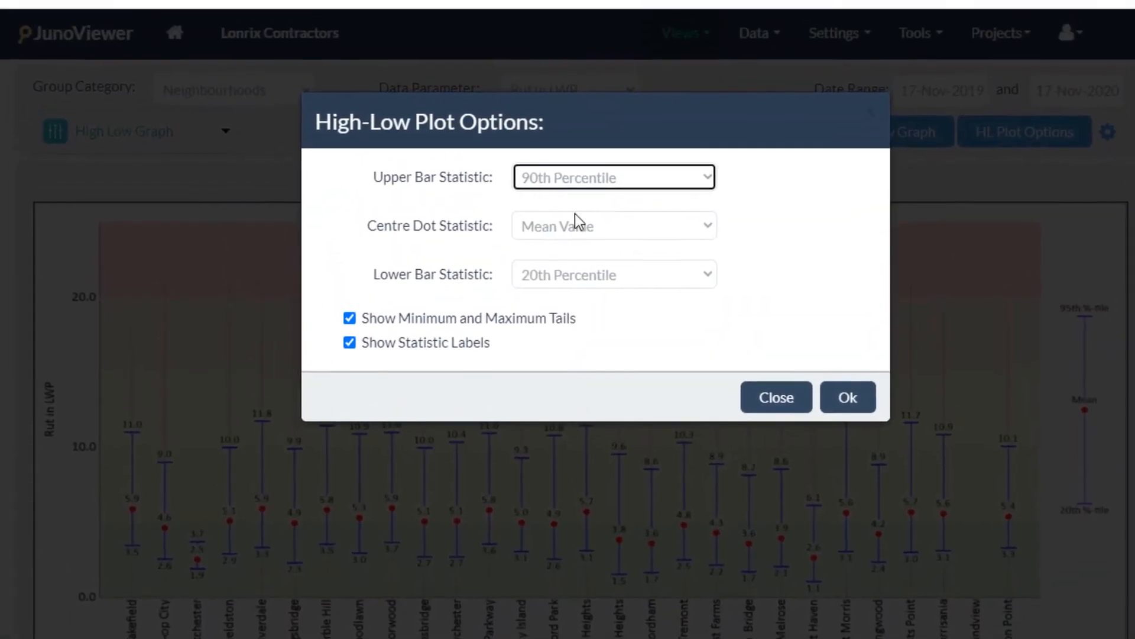
{"action": "left_click", "coordinate": [573, 289]}
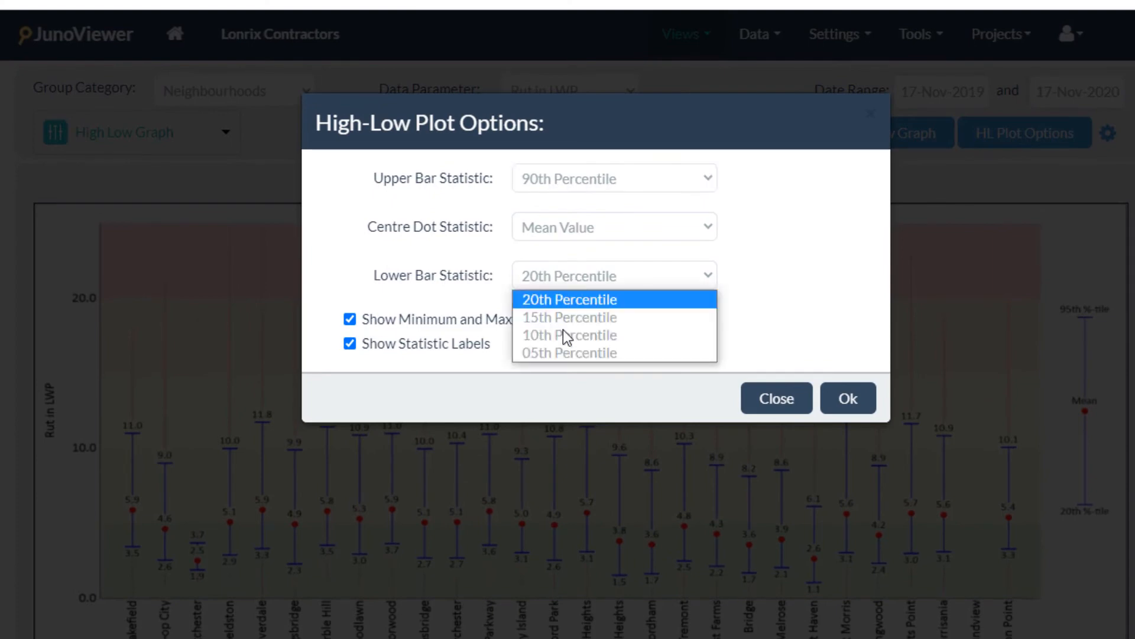
{"action": "left_click", "coordinate": [563, 335]}
{"action": "left_click", "coordinate": [579, 230]}
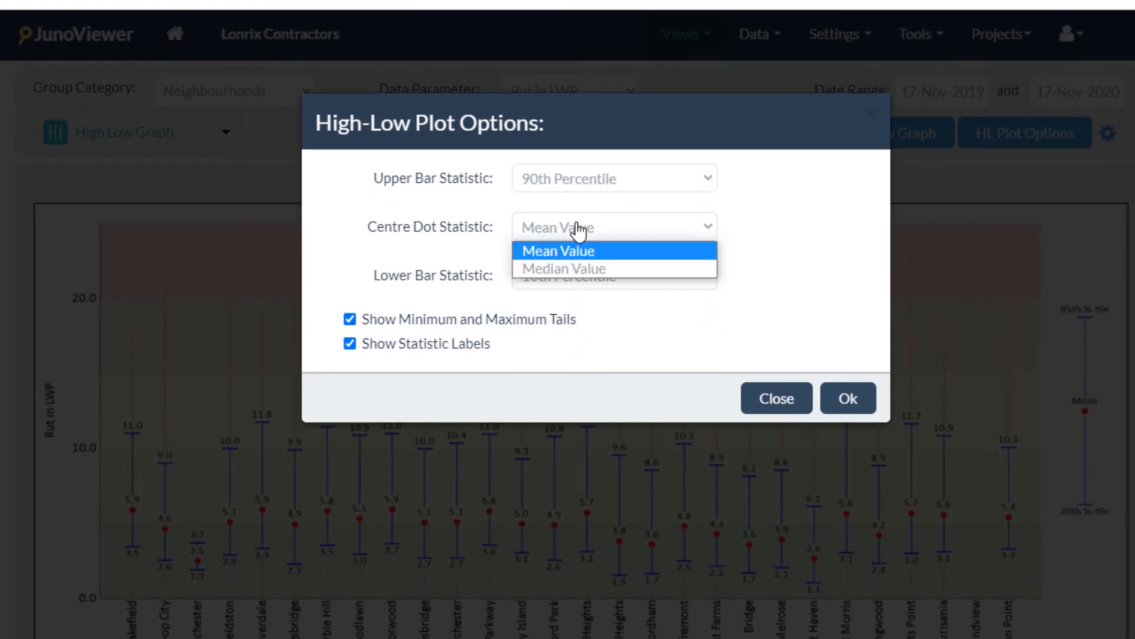
{"action": "left_click", "coordinate": [558, 268]}
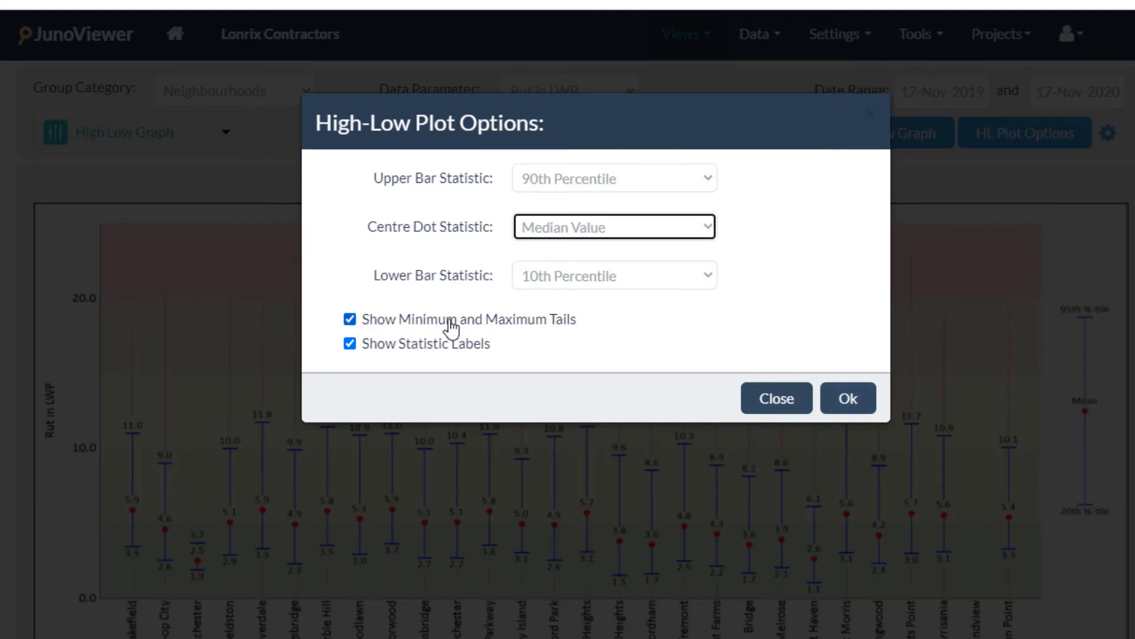
{"action": "left_click", "coordinate": [350, 319]}
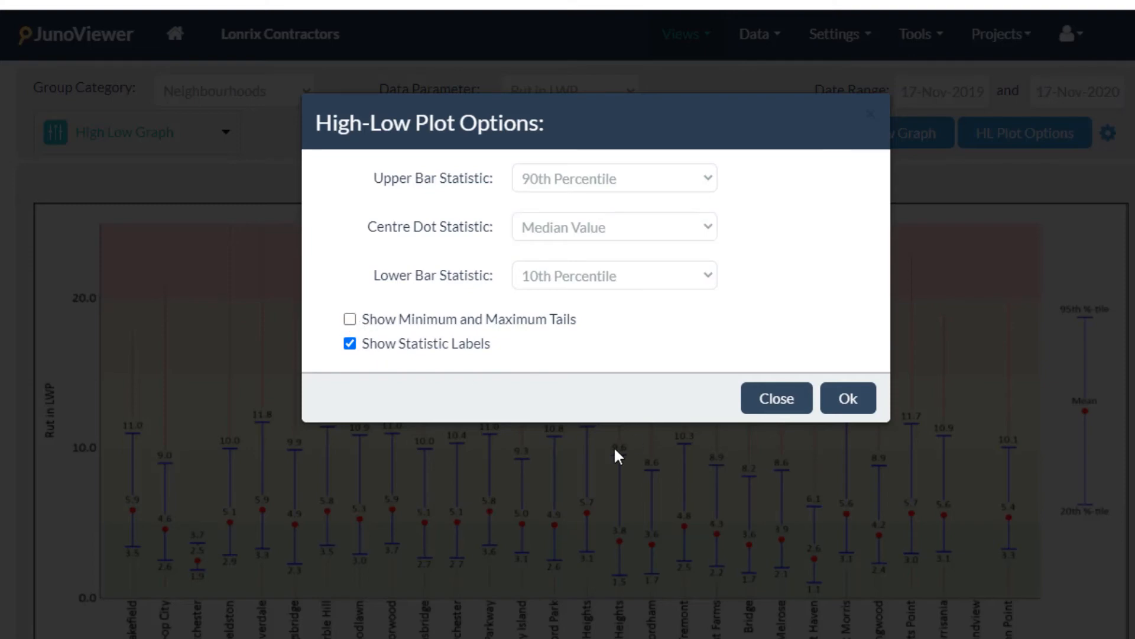
{"action": "left_click", "coordinate": [851, 398]}
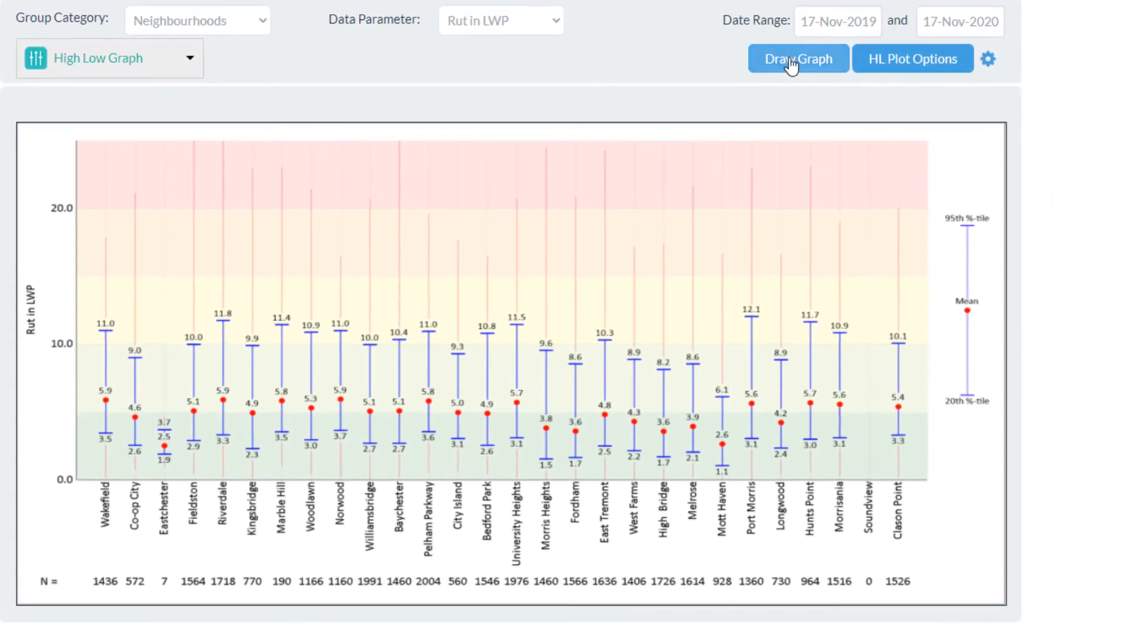
{"action": "left_click", "coordinate": [791, 59]}
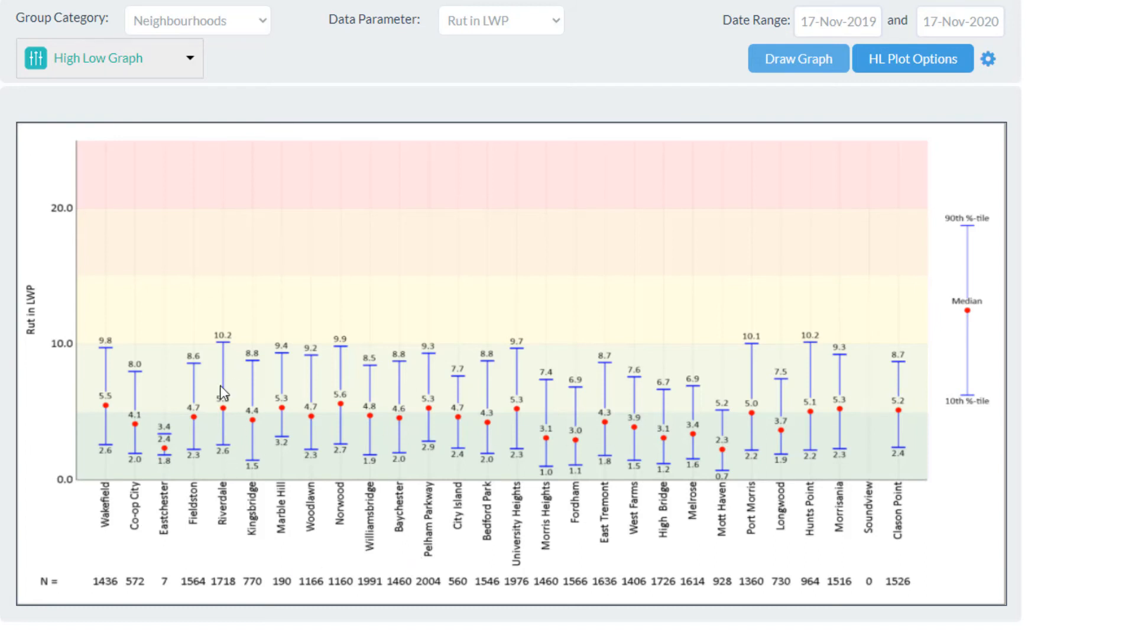
Step: Redraw the high-low graph for the Road_Classes group category
{"action": "left_click", "coordinate": [222, 26]}
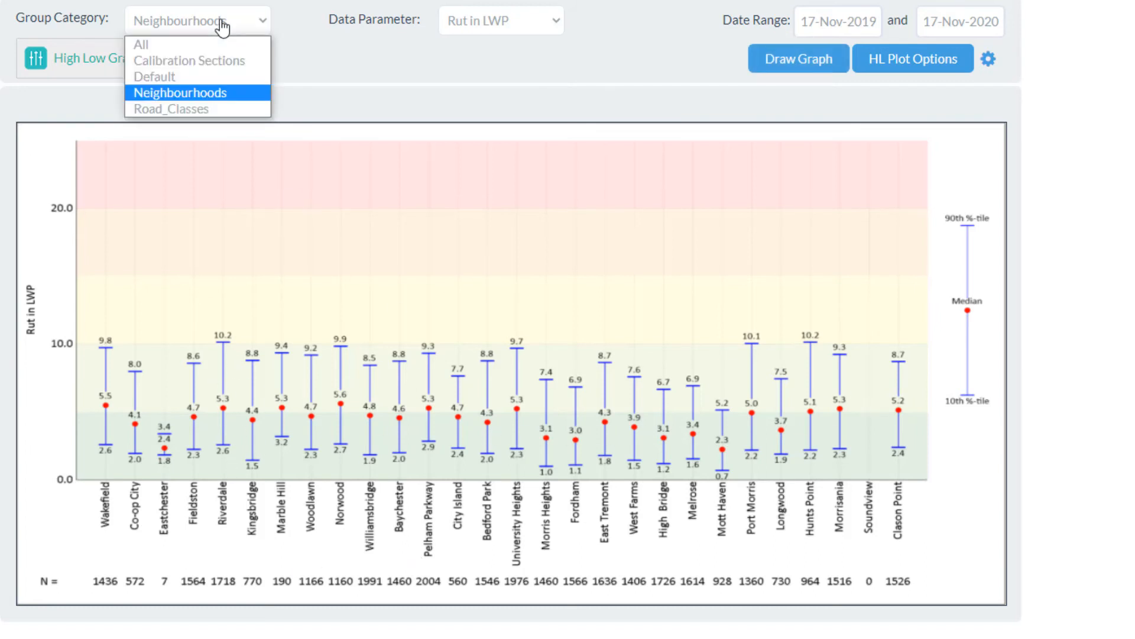
{"action": "left_click", "coordinate": [201, 109]}
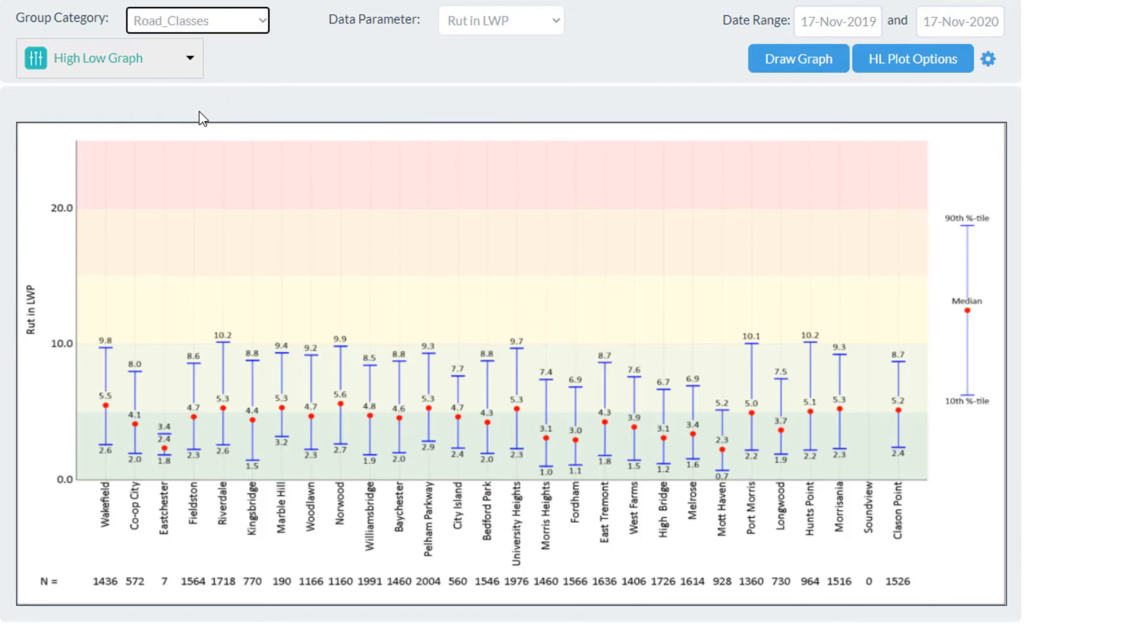
{"action": "left_click", "coordinate": [795, 62]}
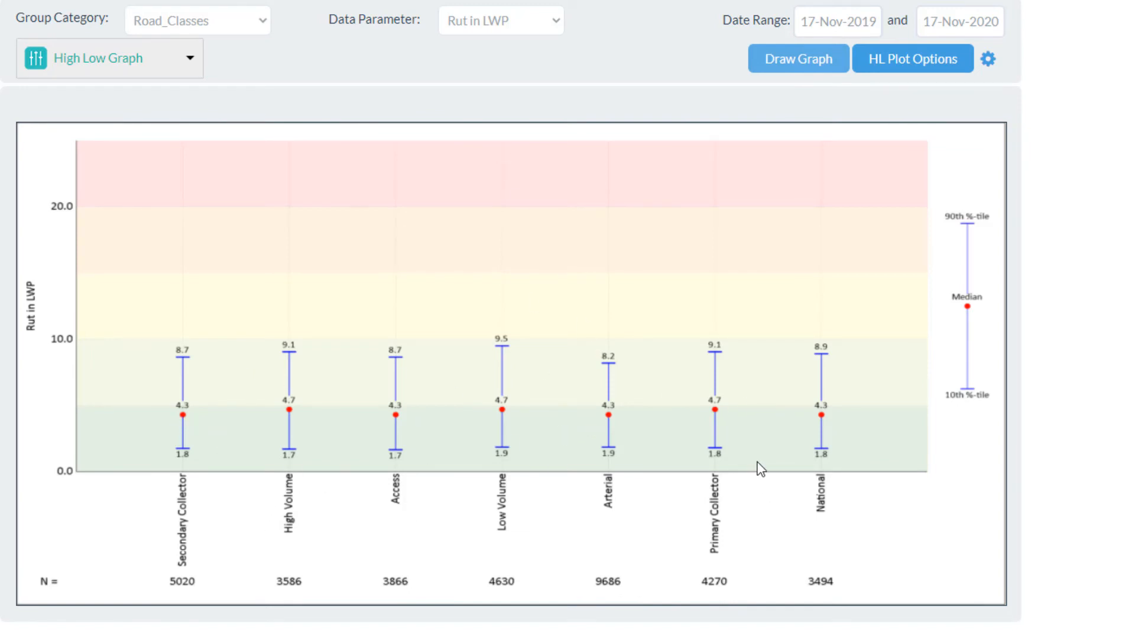
Step: Change the data parameter to Naasra and redraw the graph
{"action": "left_click", "coordinate": [518, 27]}
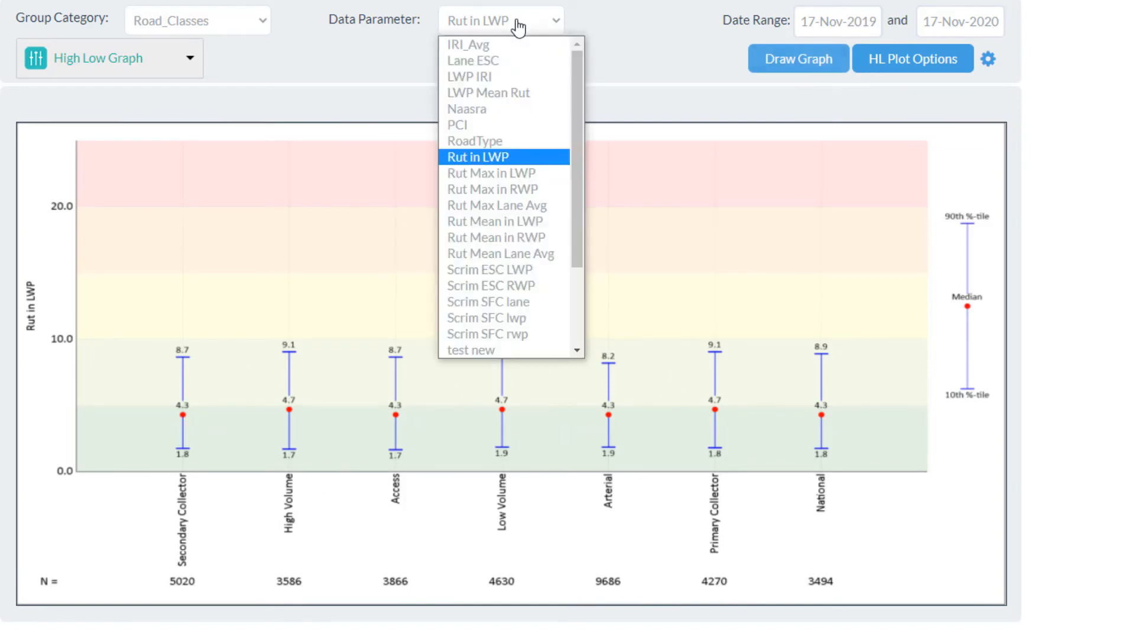
{"action": "left_click", "coordinate": [476, 111]}
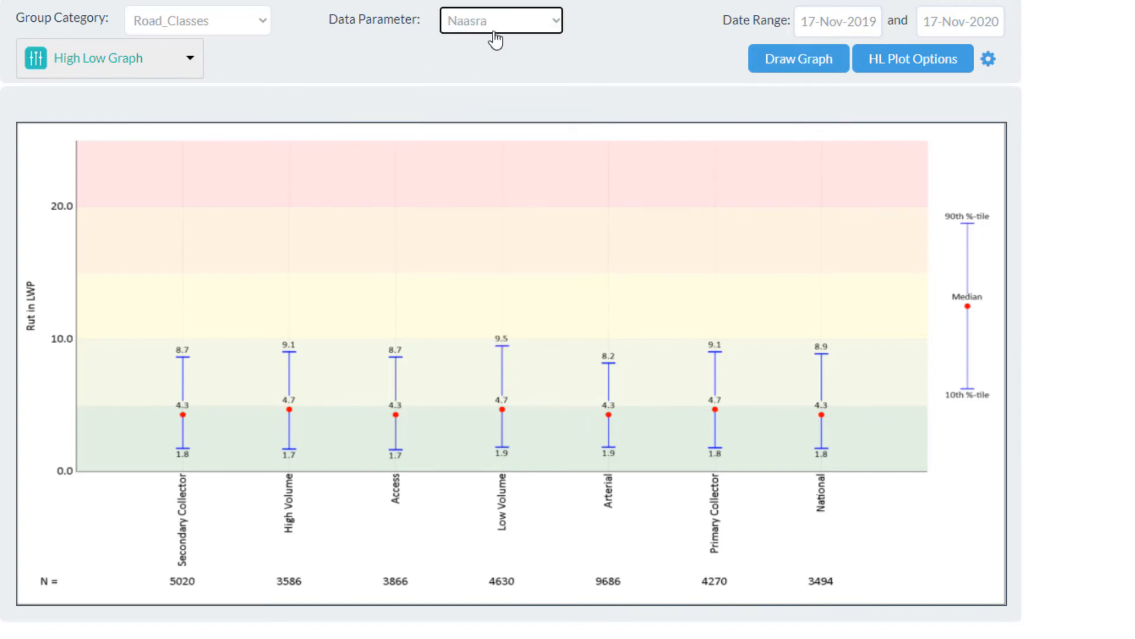
{"action": "left_click", "coordinate": [772, 70]}
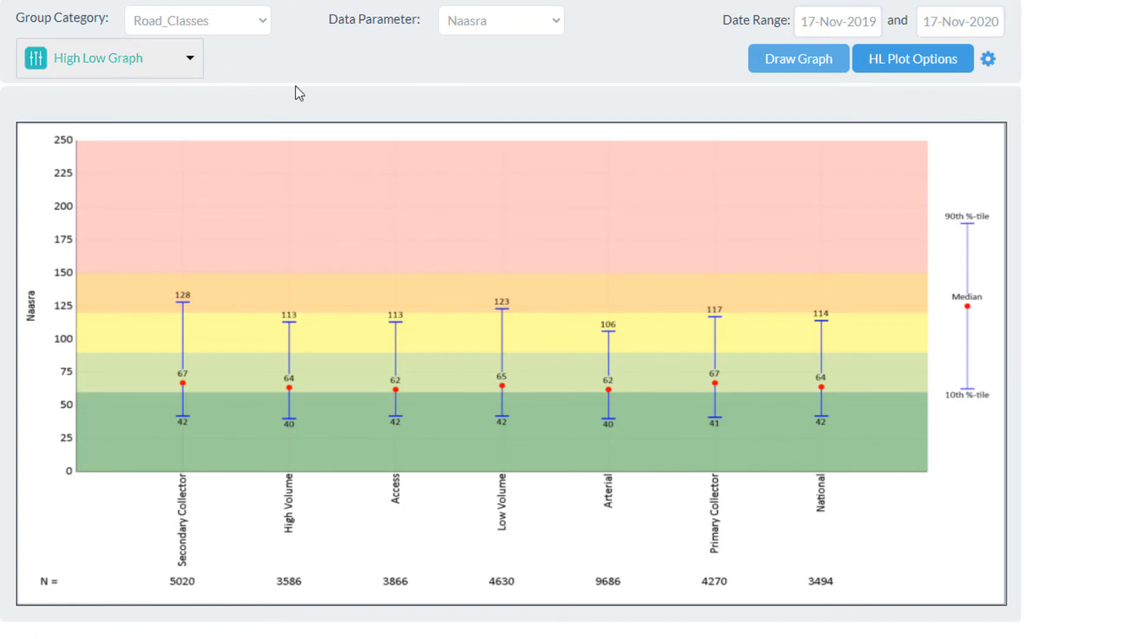
Step: Switch the graph type to Frequency Breakdown and draw it
{"action": "left_click", "coordinate": [112, 56]}
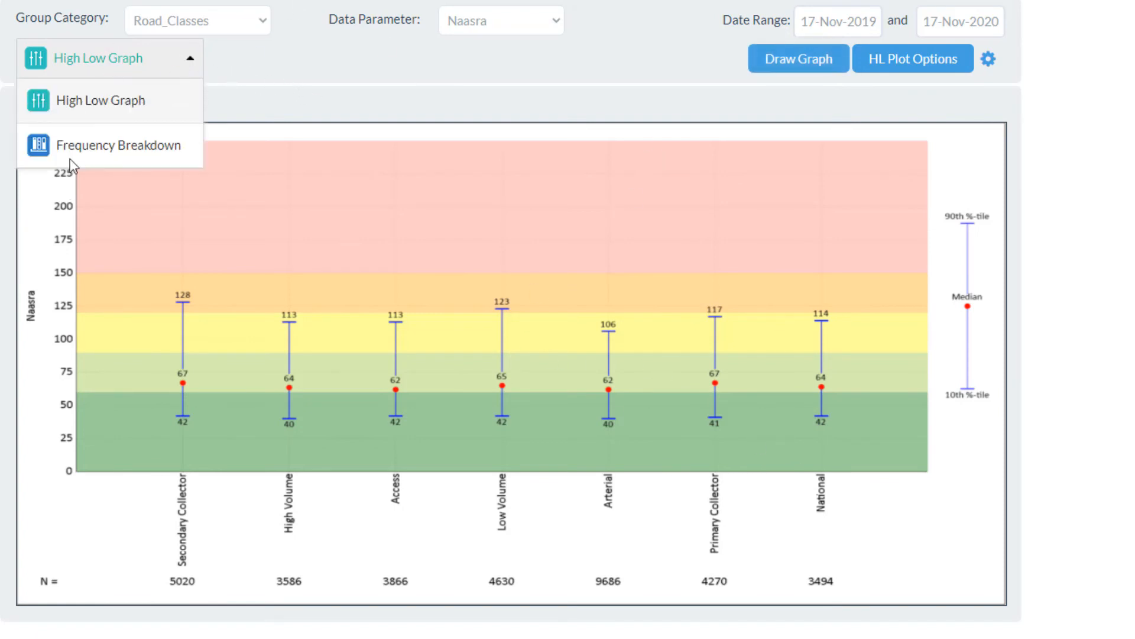
{"action": "left_click", "coordinate": [92, 149]}
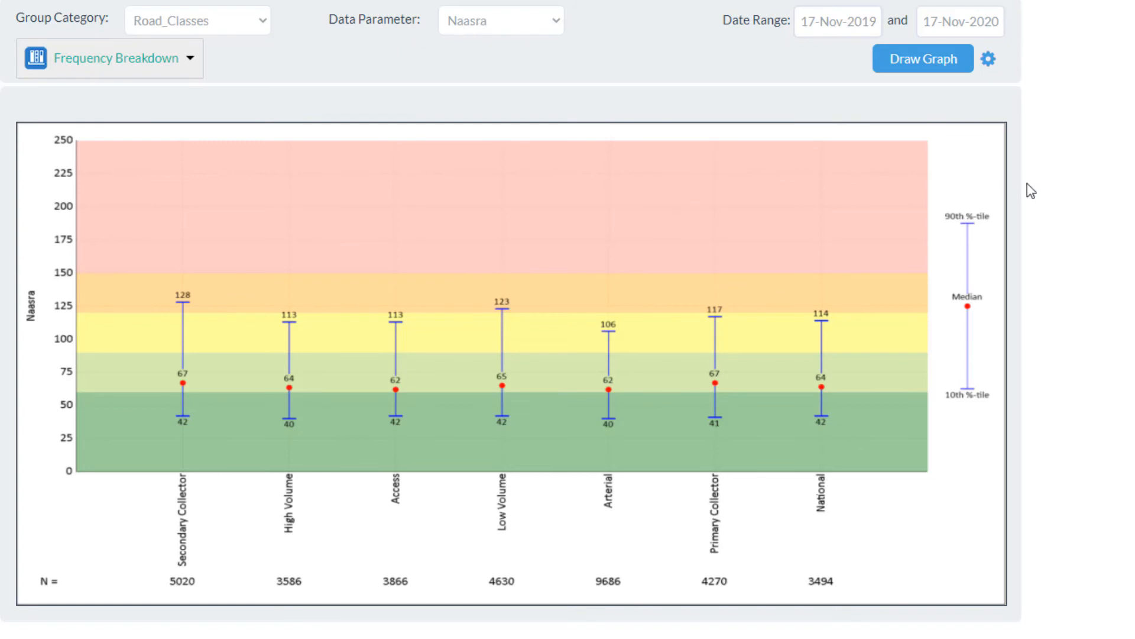
{"action": "left_click", "coordinate": [920, 62]}
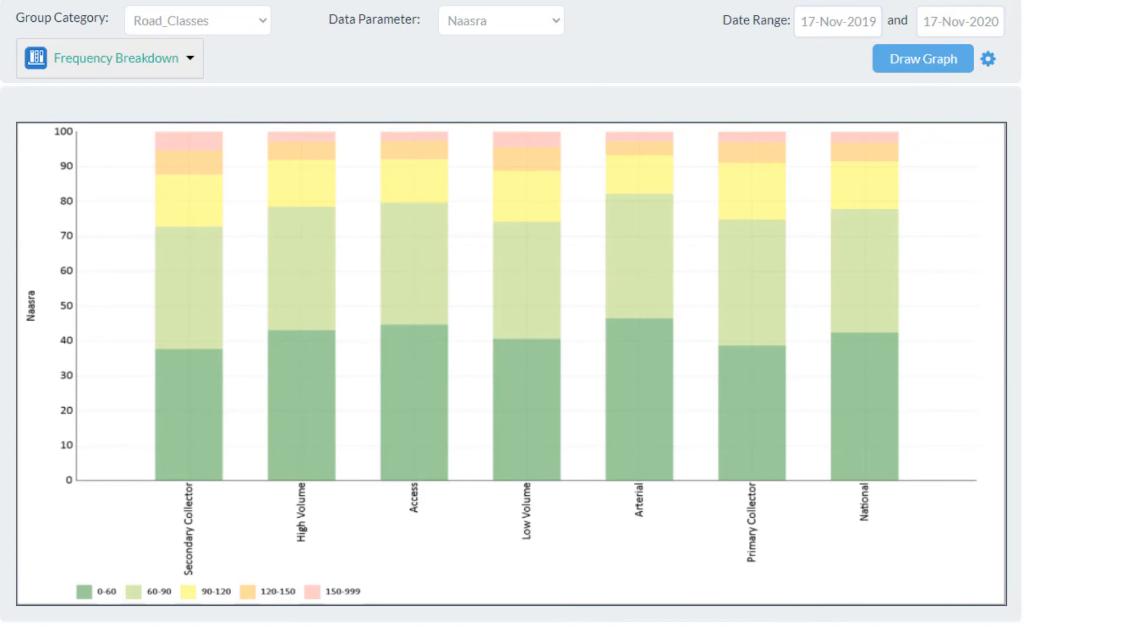
Step: Draw the frequency breakdown of Rut in LWP for the Neighbourhoods category
{"action": "left_click", "coordinate": [200, 26]}
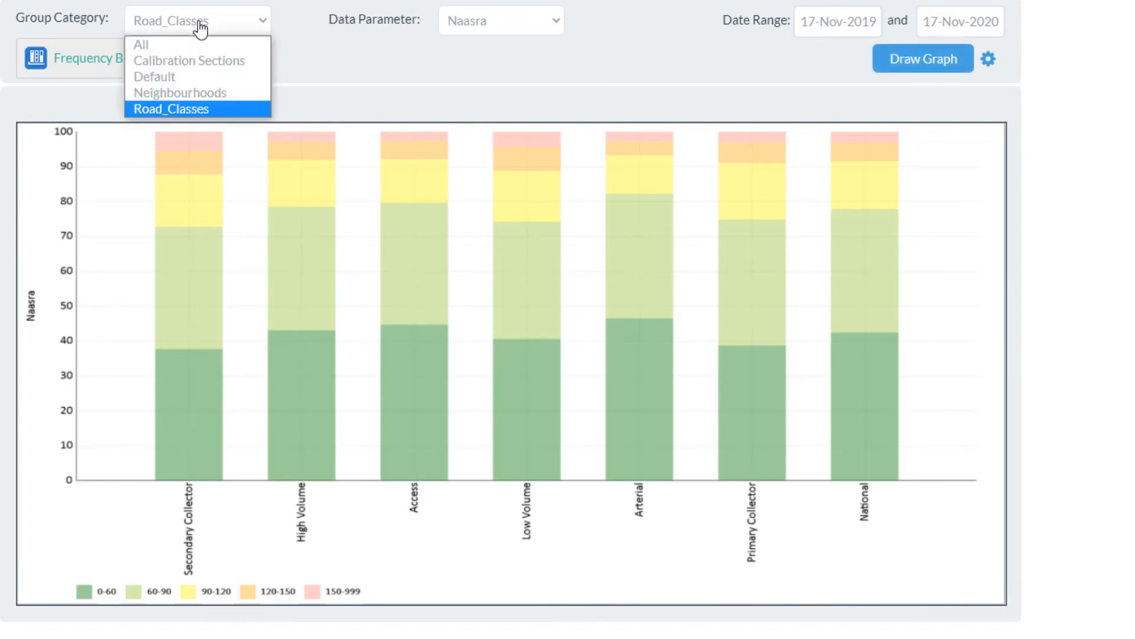
{"action": "left_click", "coordinate": [188, 100]}
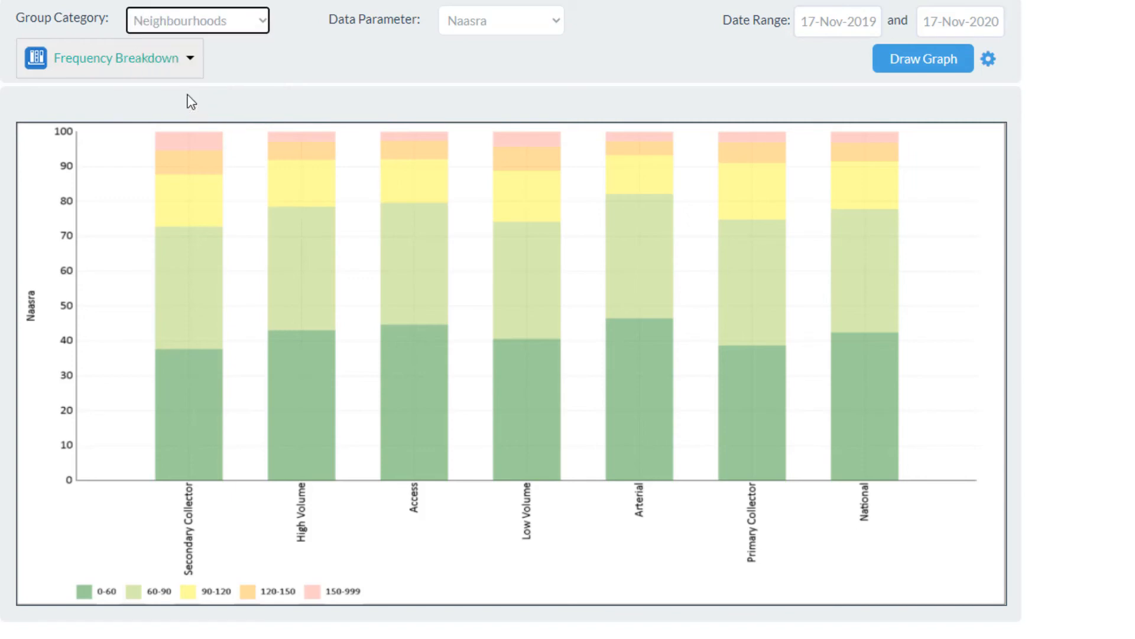
{"action": "left_click", "coordinate": [486, 25]}
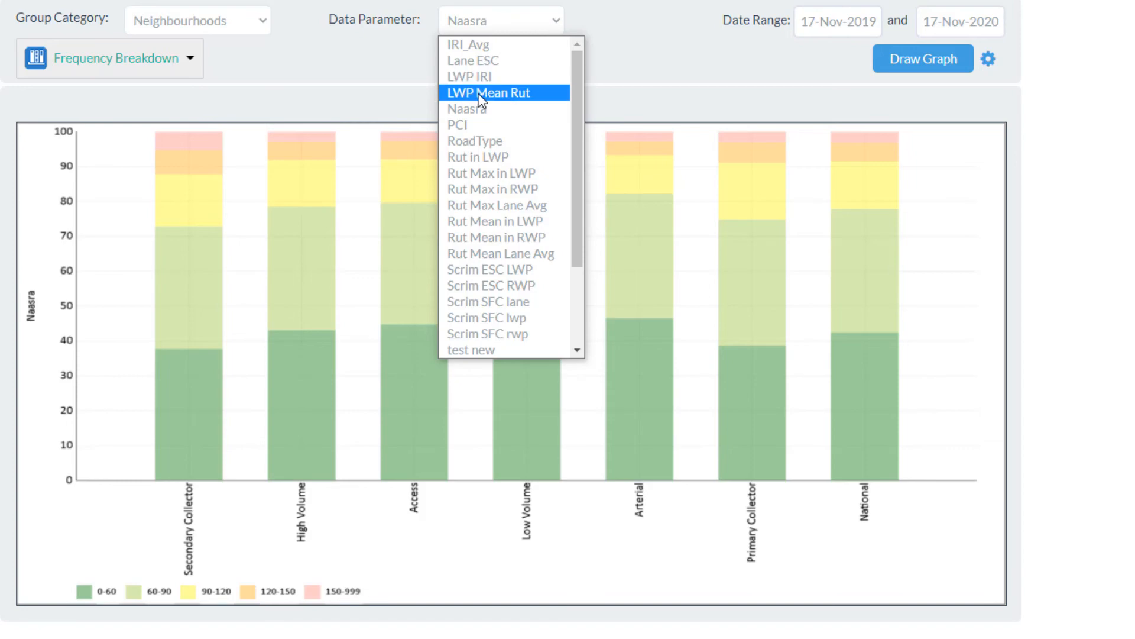
{"action": "left_click", "coordinate": [492, 161]}
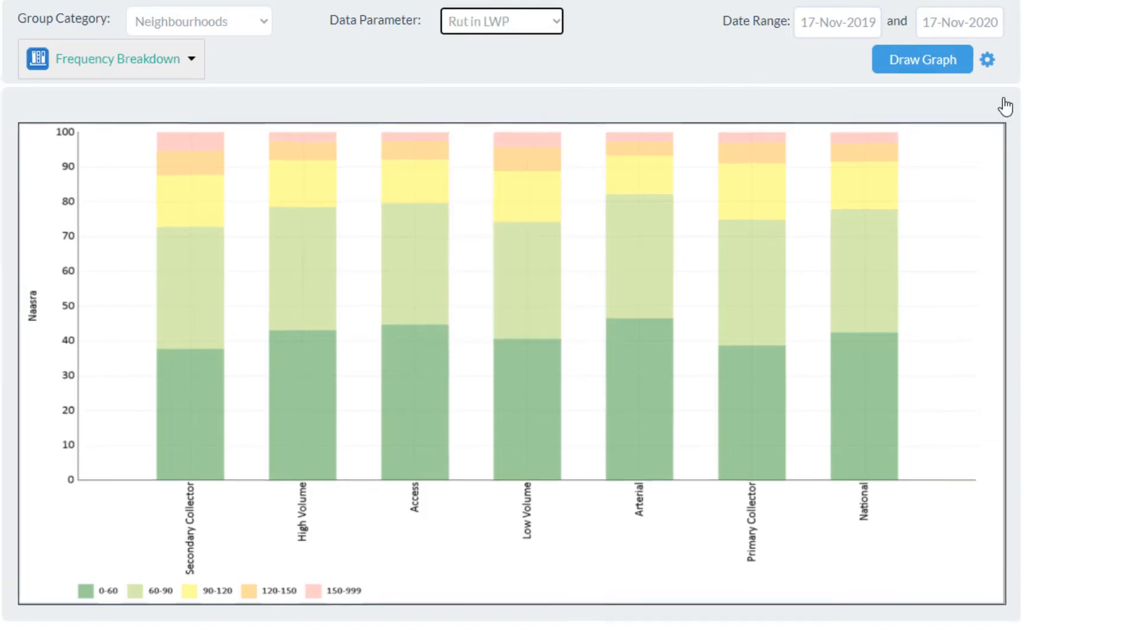
{"action": "left_click", "coordinate": [931, 63]}
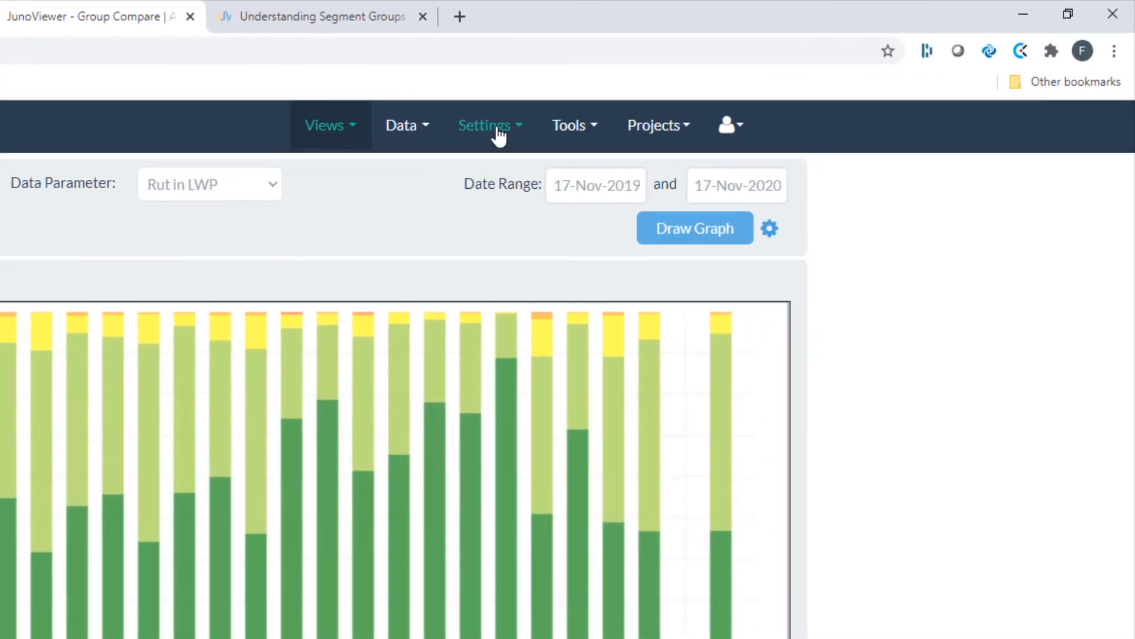
Step: Open the data parameter defaults, view the Rut in LWP parameter's ranges, and return to the home page
{"action": "left_click", "coordinate": [498, 127]}
{"action": "left_click", "coordinate": [438, 181]}
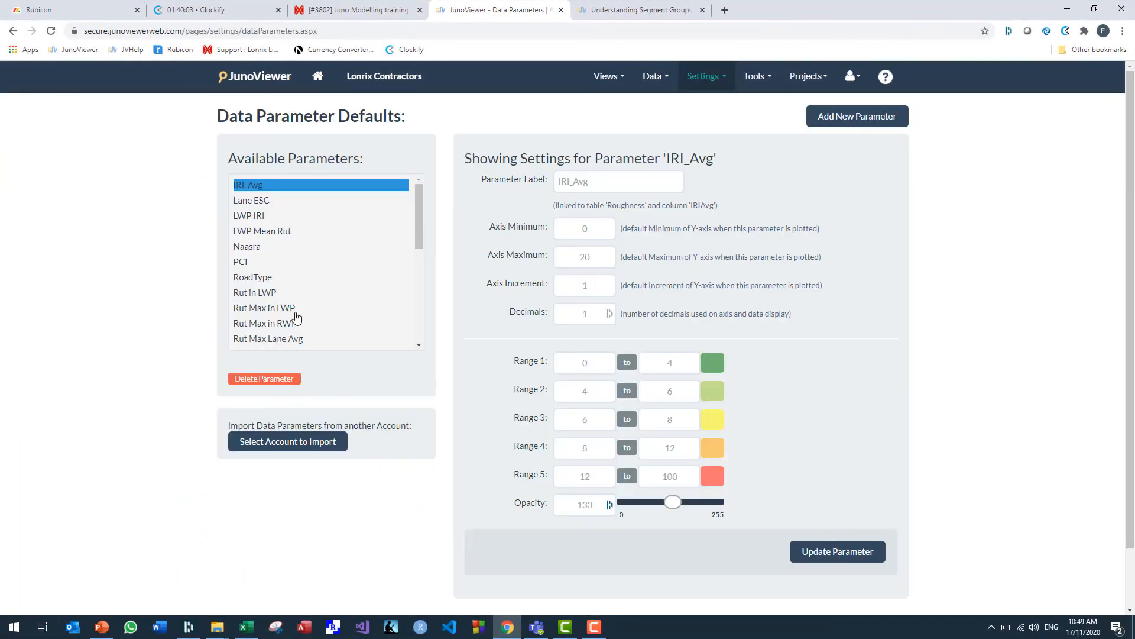
{"action": "left_click", "coordinate": [253, 294]}
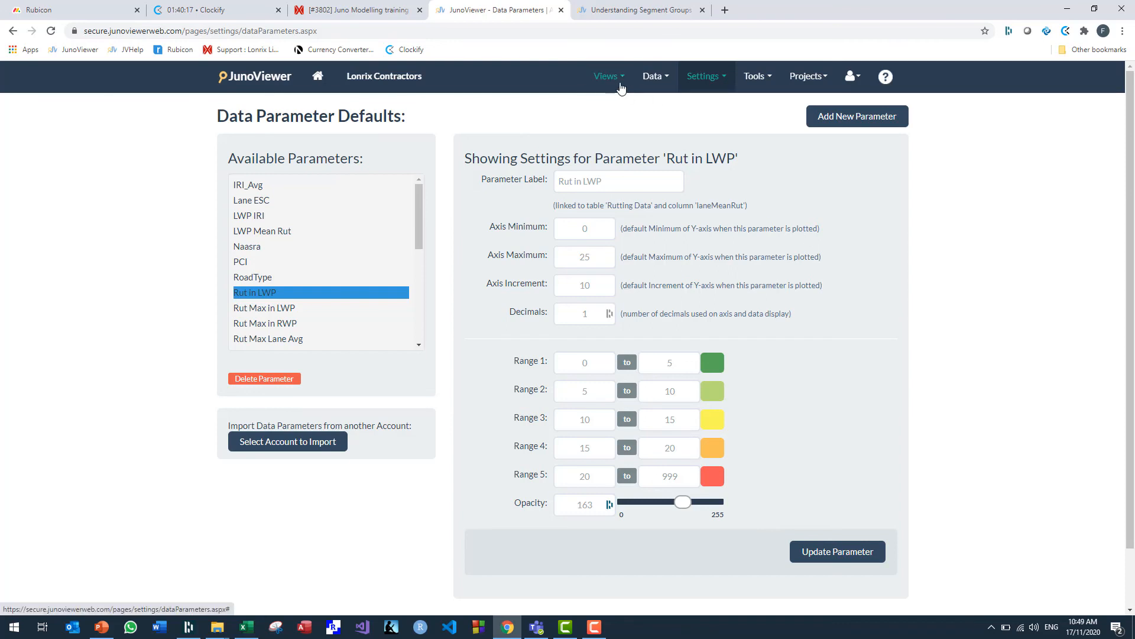
{"action": "left_click", "coordinate": [320, 86]}
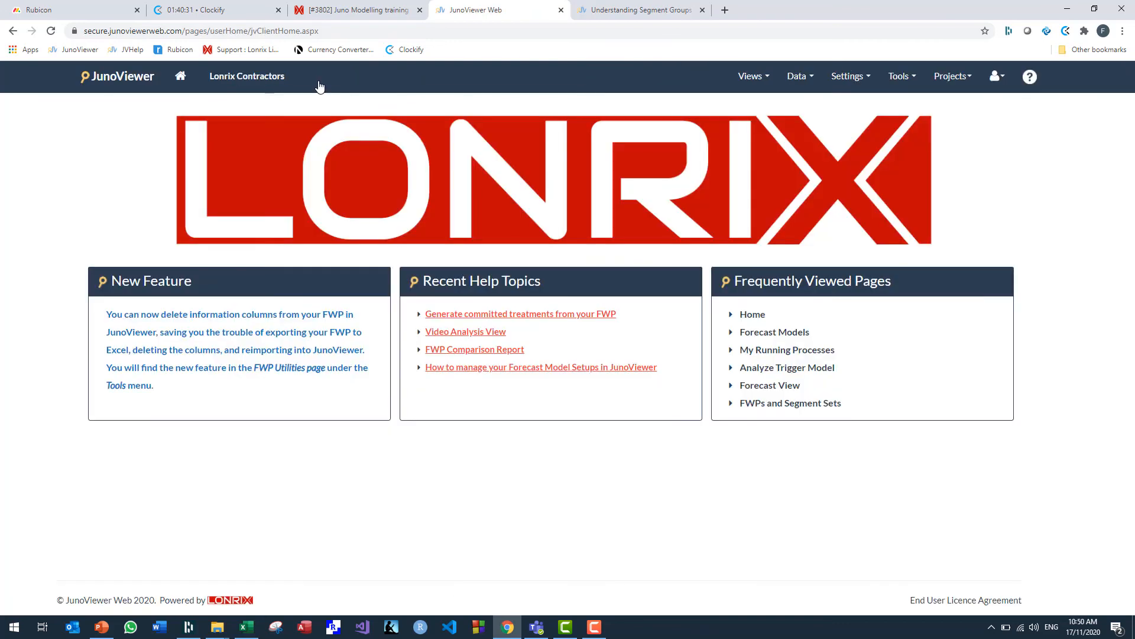